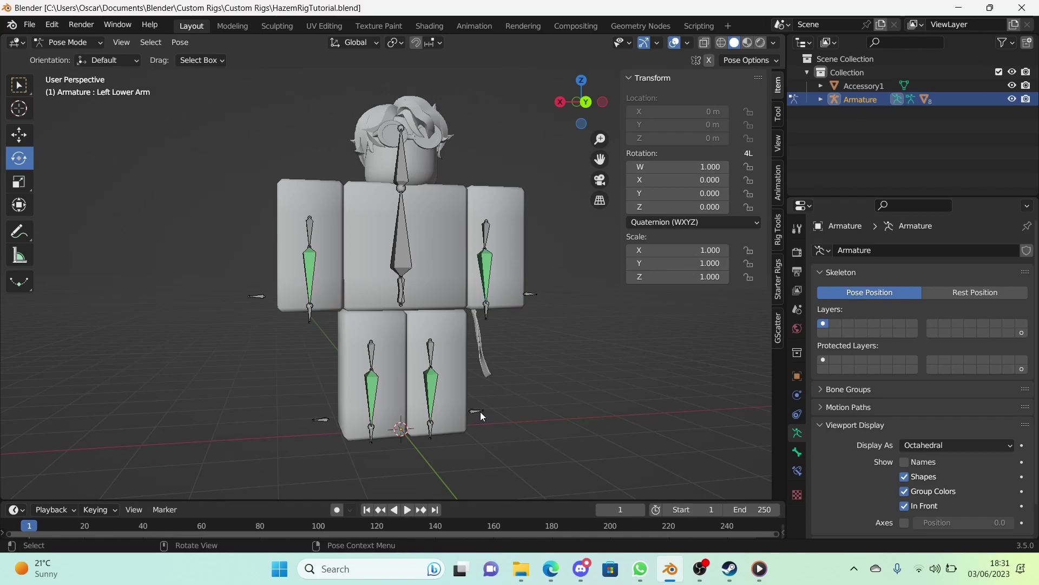
# Select the left and right lower arm bones together and rotate them about 126° so both forearms bend fully at the elbows
pyautogui.moveTo(534, 352); pyautogui.dragTo(381, 322, button='middle')
pyautogui.click(443, 311)
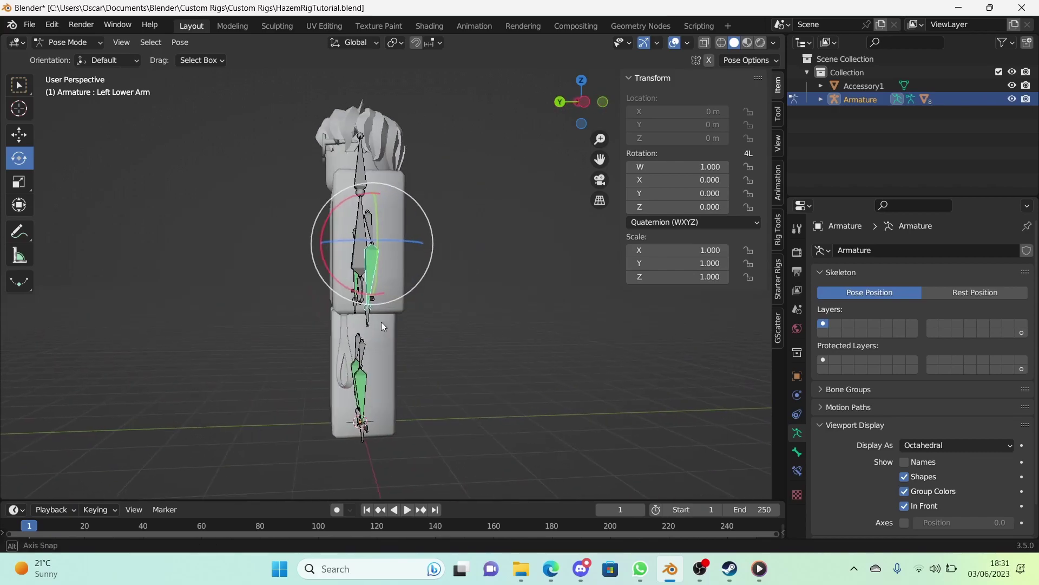
pyautogui.press('r')
pyautogui.press('Escape')
pyautogui.moveTo(385, 244); pyautogui.dragTo(496, 244, button='middle')
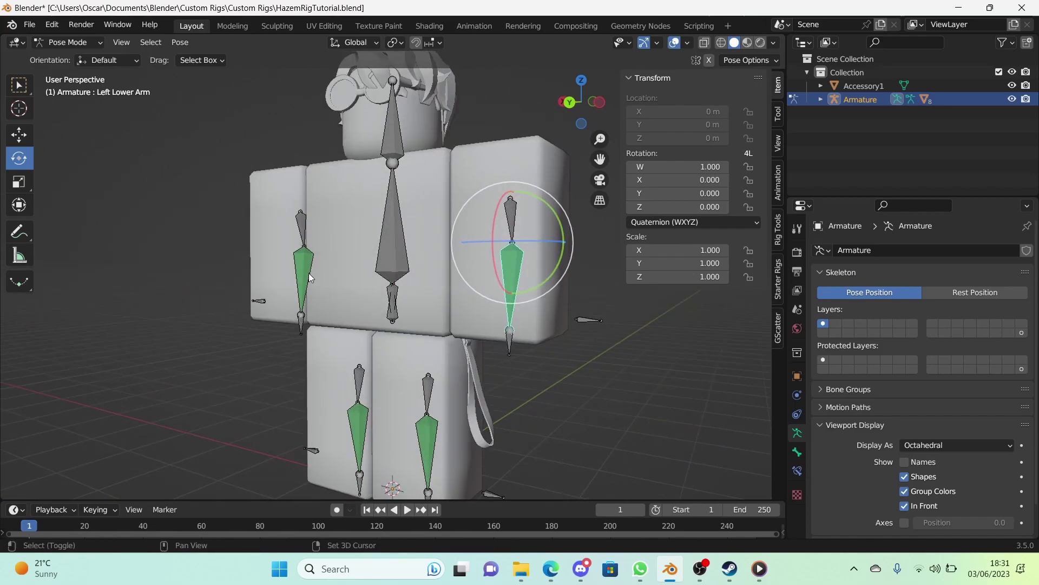
pyautogui.click(308, 273)
pyautogui.moveTo(343, 266); pyautogui.dragTo(268, 269, button='middle')
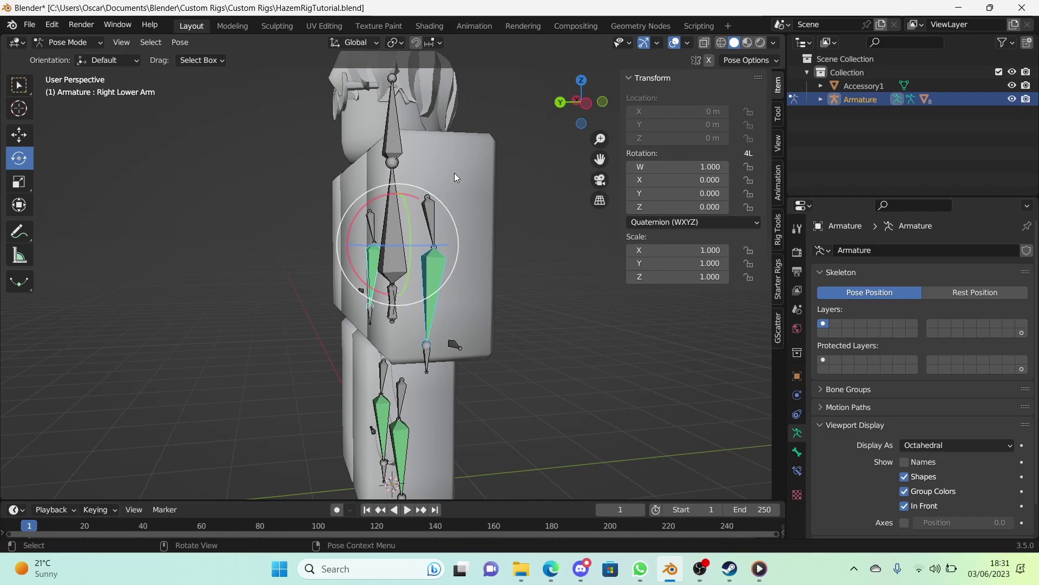
pyautogui.press('r')
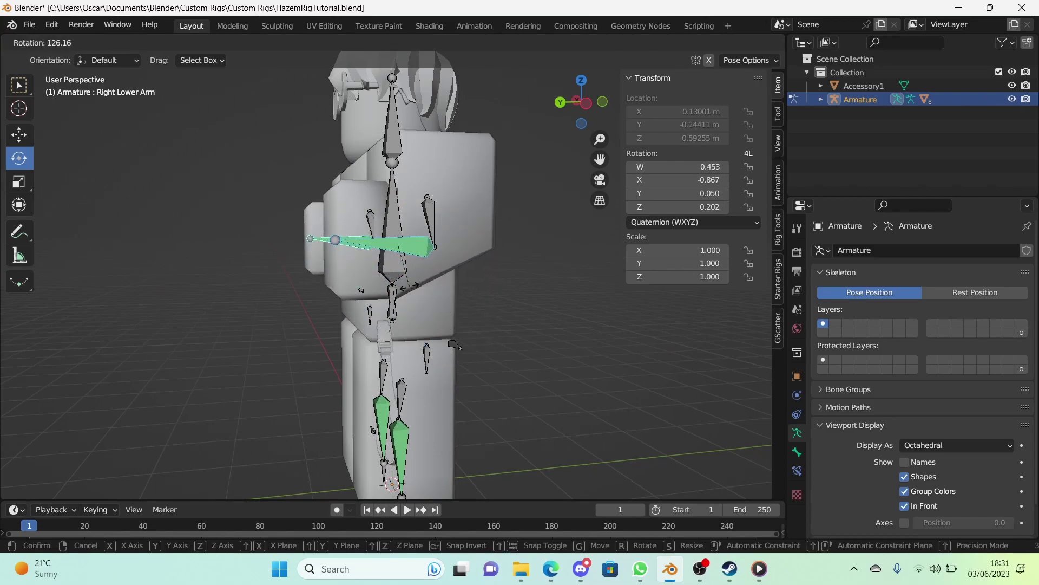
pyautogui.click(404, 286)
pyautogui.moveTo(403, 285); pyautogui.dragTo(400, 278, button='middle')
# Switch to Object Mode and hide the torso mesh and the armature
pyautogui.hotkey('ctrl', 'Tab')
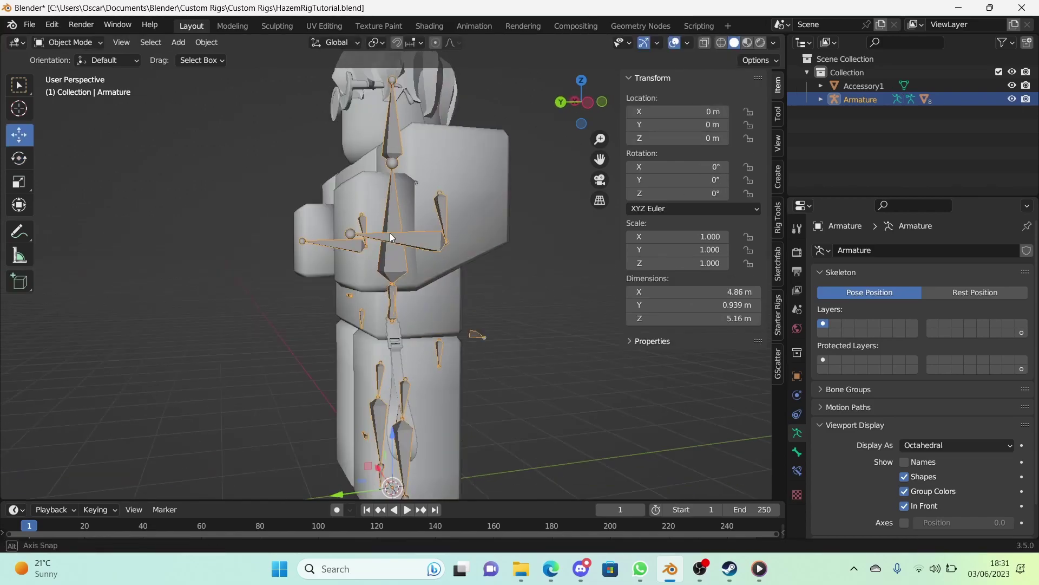
pyautogui.moveTo(390, 232); pyautogui.dragTo(423, 209, button='middle')
pyautogui.click(423, 209)
pyautogui.press('h')
pyautogui.click(392, 224)
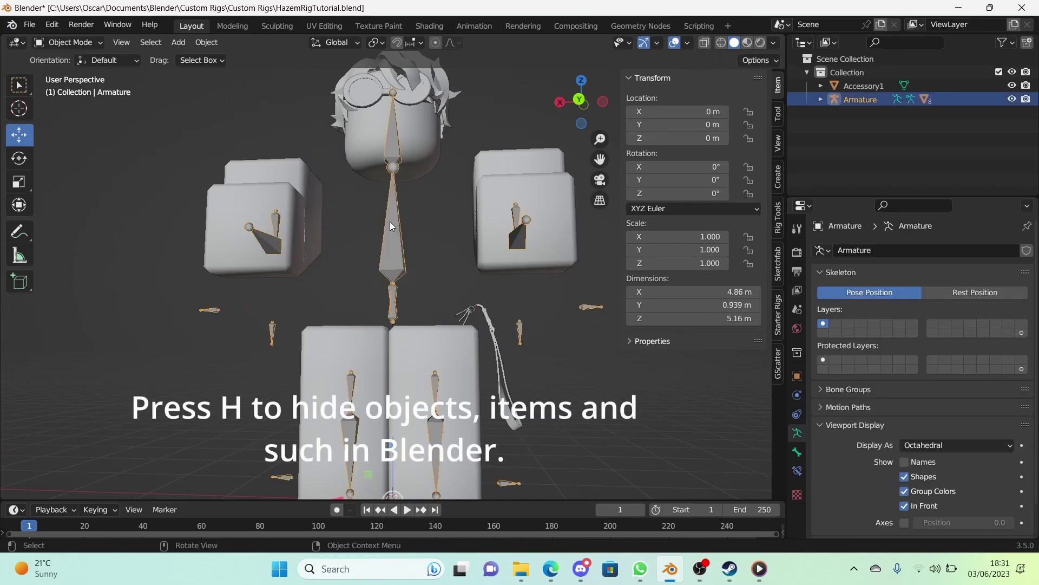
pyautogui.press('h')
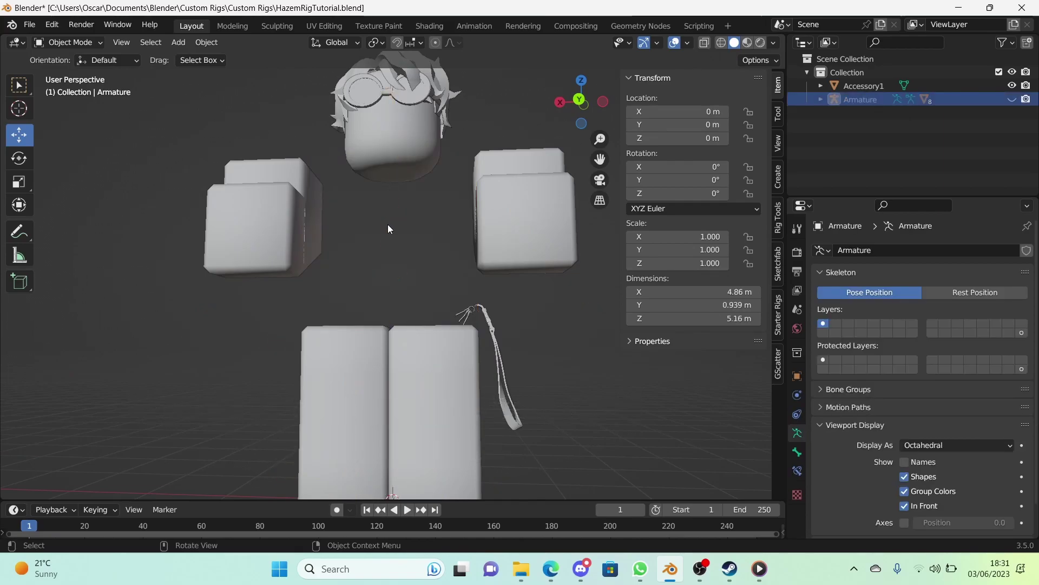
# Enable the Edit Mode and On Cage display of the Armature modifier on both arm meshes
pyautogui.moveTo(393, 242); pyautogui.dragTo(243, 223, button='middle')
pyautogui.click(243, 223)
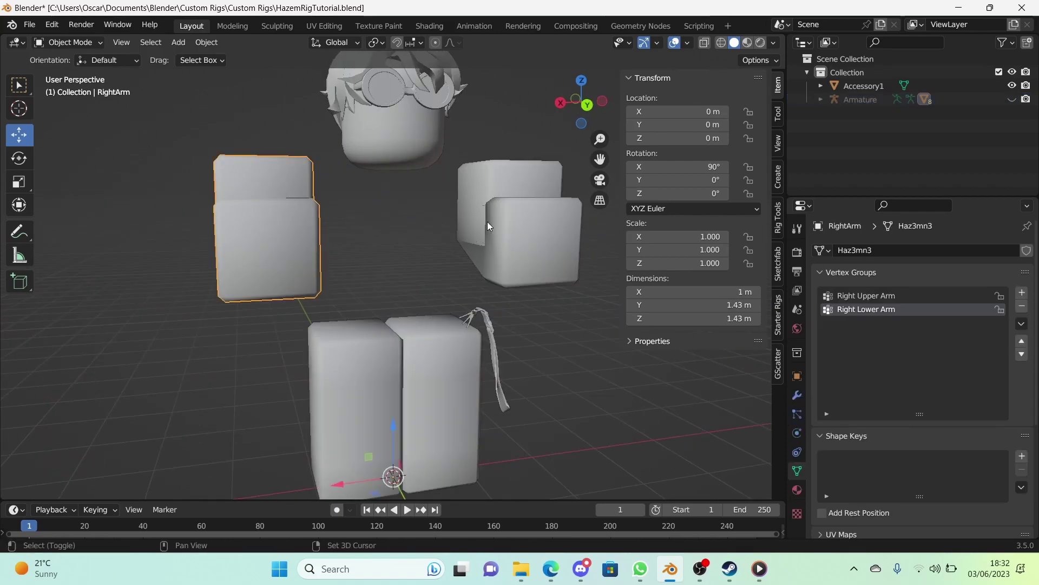
pyautogui.keyDown('shift'); pyautogui.click(493, 220); pyautogui.keyUp('shift')
pyautogui.moveTo(494, 219); pyautogui.dragTo(599, 305, button='middle')
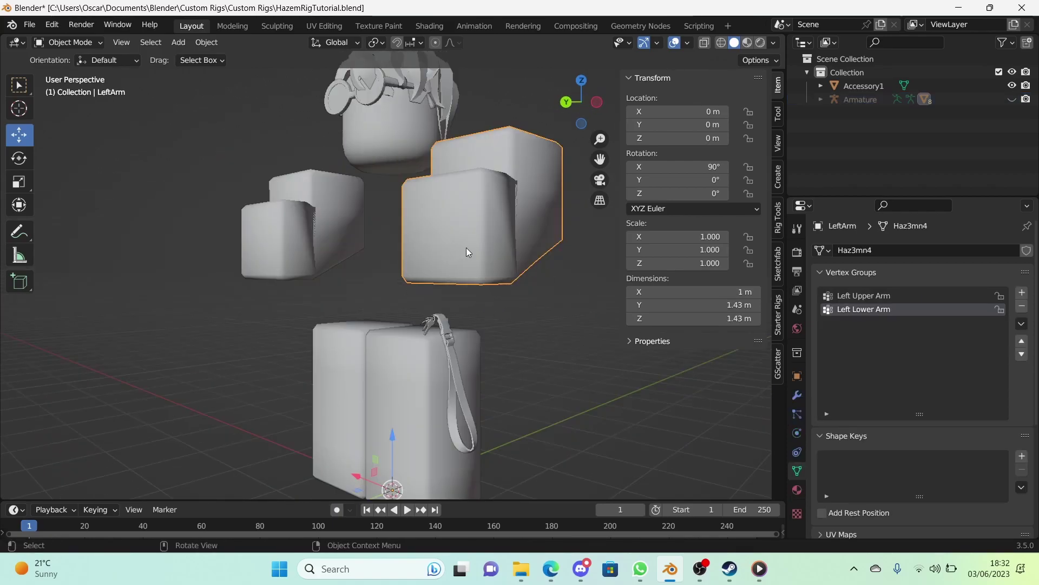
pyautogui.click(792, 395)
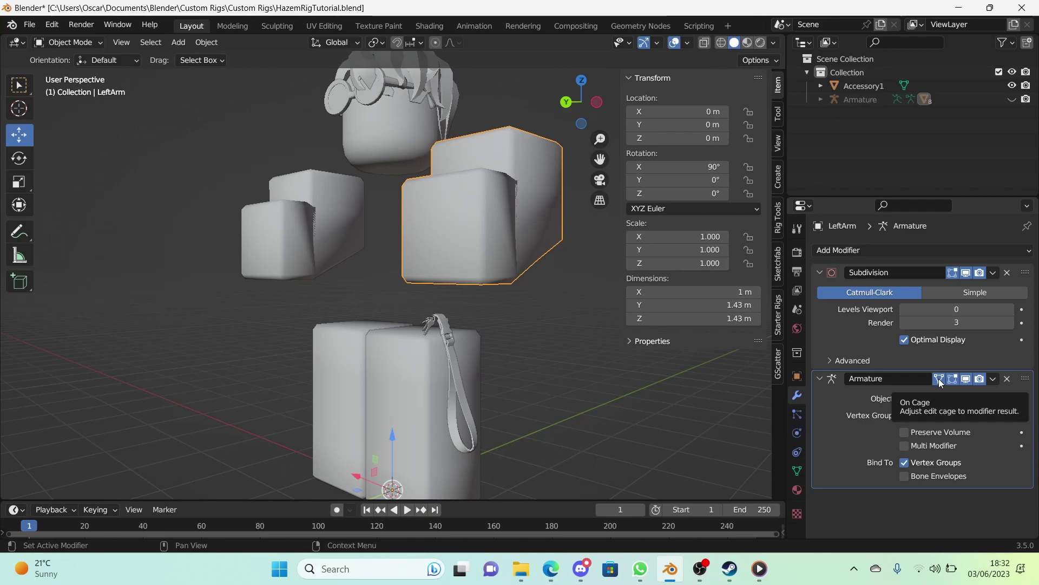
pyautogui.click(348, 202)
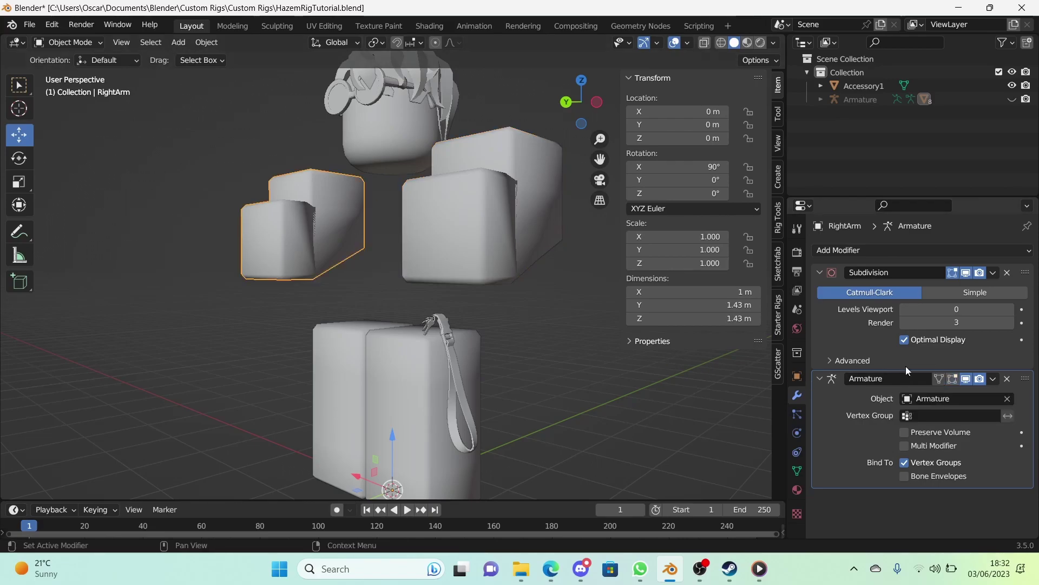
# Select both arm meshes, open them together in Edit Mode and display them in wireframe
pyautogui.click(471, 260)
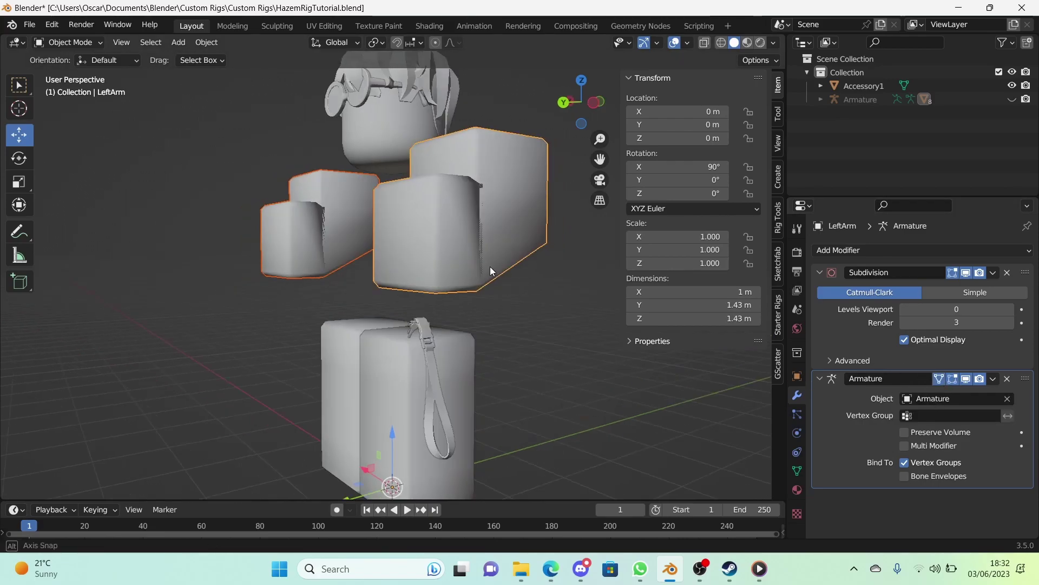
pyautogui.moveTo(489, 267); pyautogui.dragTo(453, 271, button='middle')
pyautogui.press('Tab')
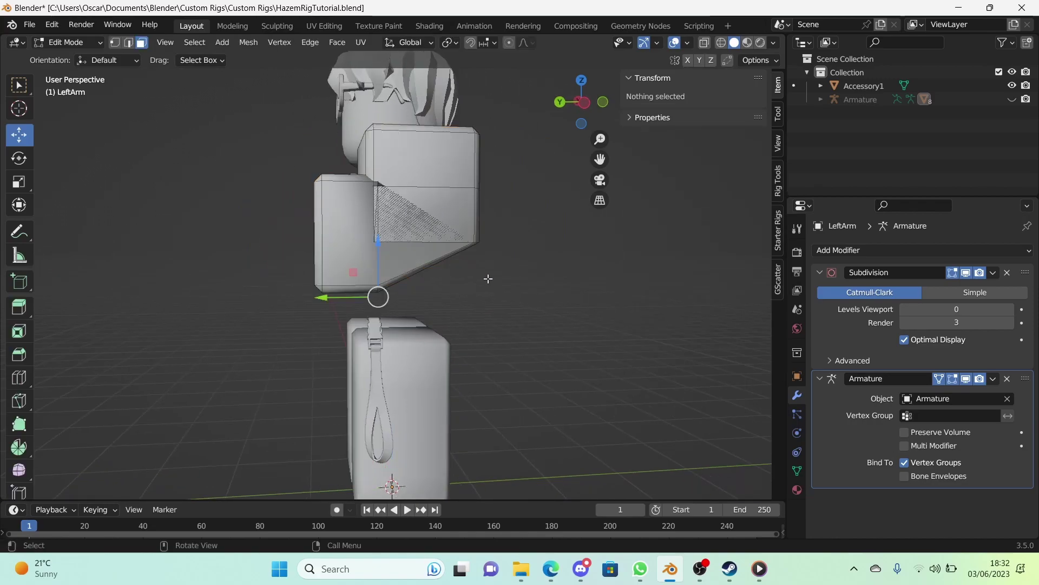
pyautogui.click(581, 101)
pyautogui.scroll(5, 350, 189)
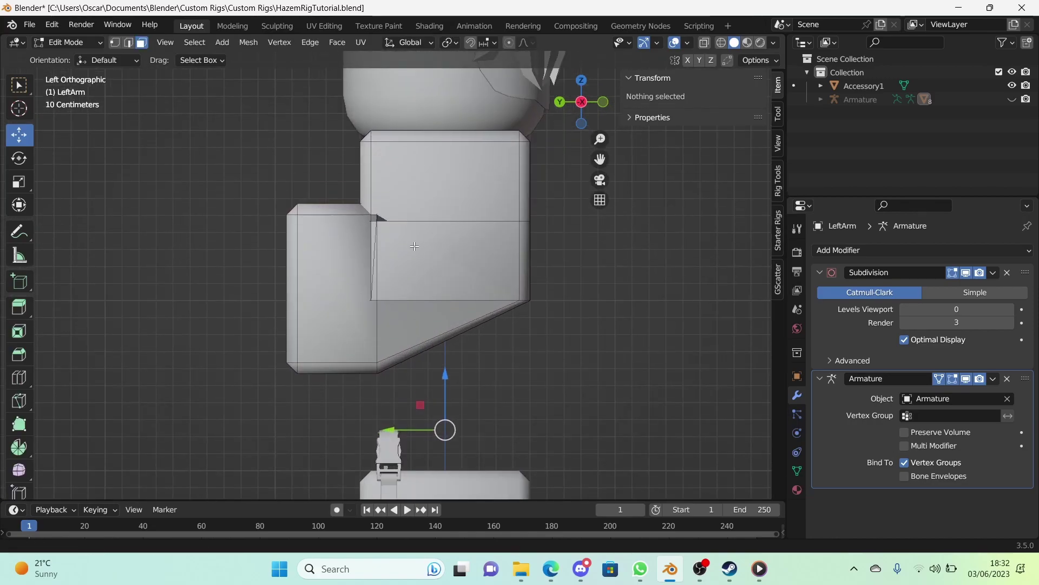
pyautogui.click(720, 42)
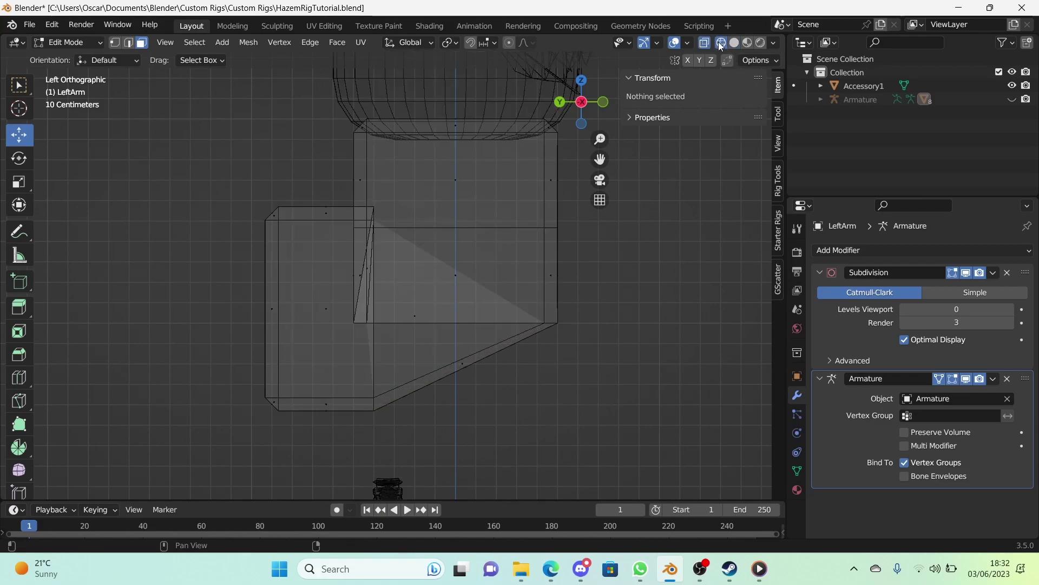
pyautogui.scroll(3, 429, 306)
pyautogui.scroll(-2, 431, 304)
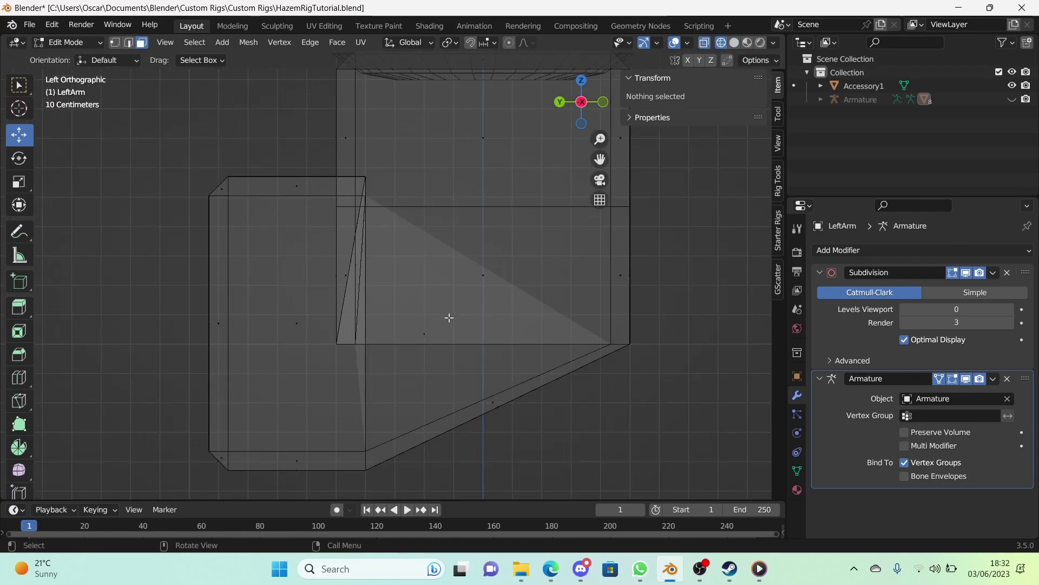
pyautogui.scroll(3, 448, 316)
pyautogui.scroll(1, 500, 284)
pyautogui.keyDown('shift'); pyautogui.moveTo(460, 271); pyautogui.dragTo(481, 233, button='middle'); pyautogui.keyUp('shift')
pyautogui.scroll(-2, 424, 285)
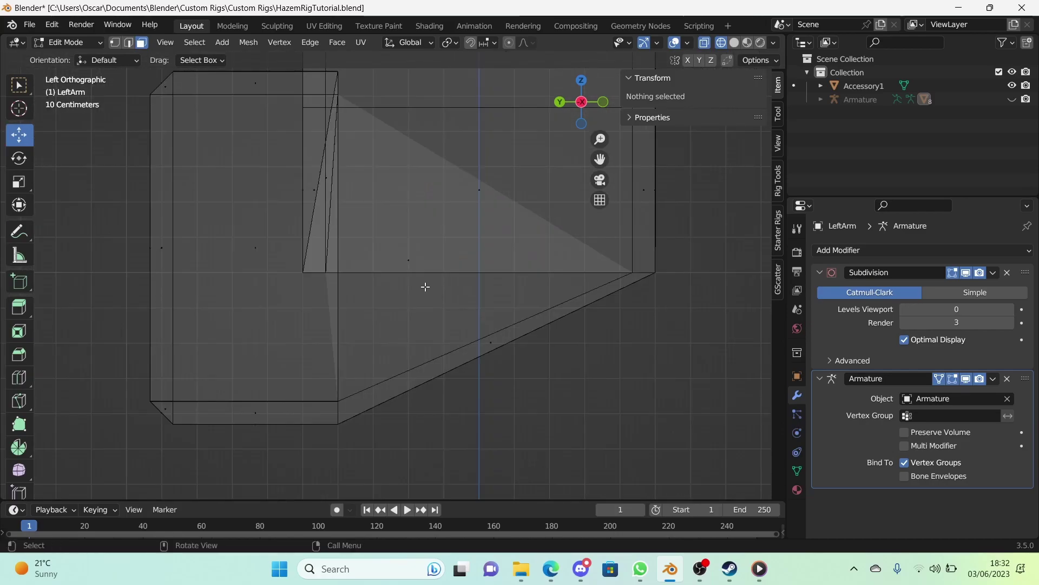
pyautogui.scroll(1, 624, 344)
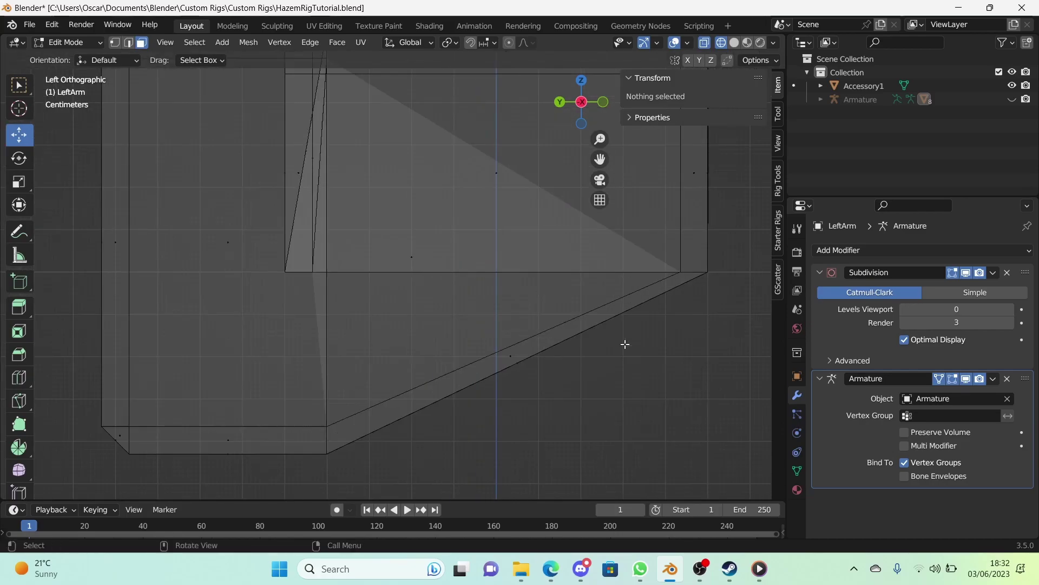
# Return to Object Mode, add a Basis shape key to the left arm and a second shape key named Bend
pyautogui.click(796, 471)
pyautogui.scroll(-4, 827, 472)
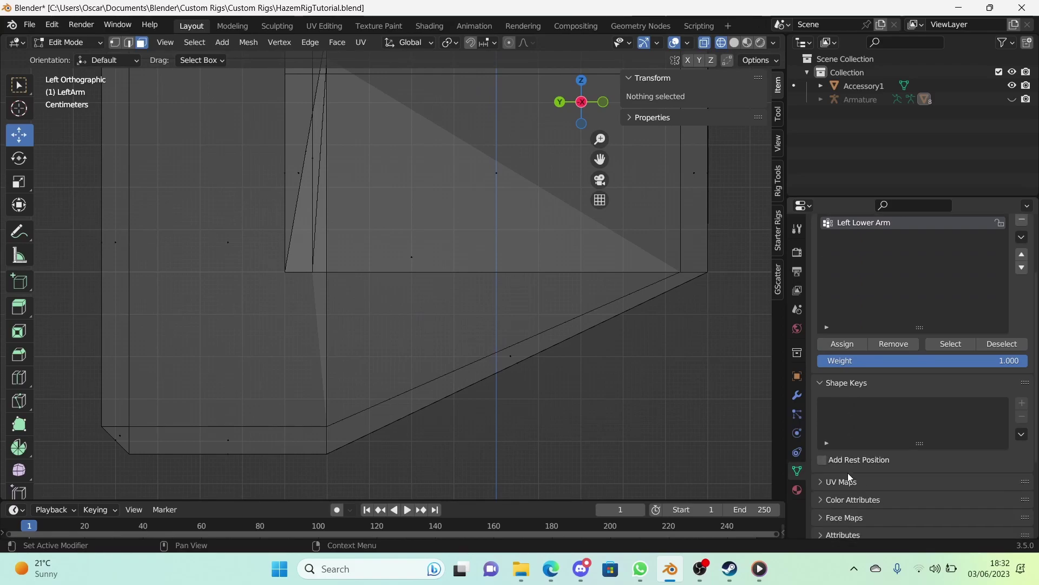
pyautogui.press('Tab')
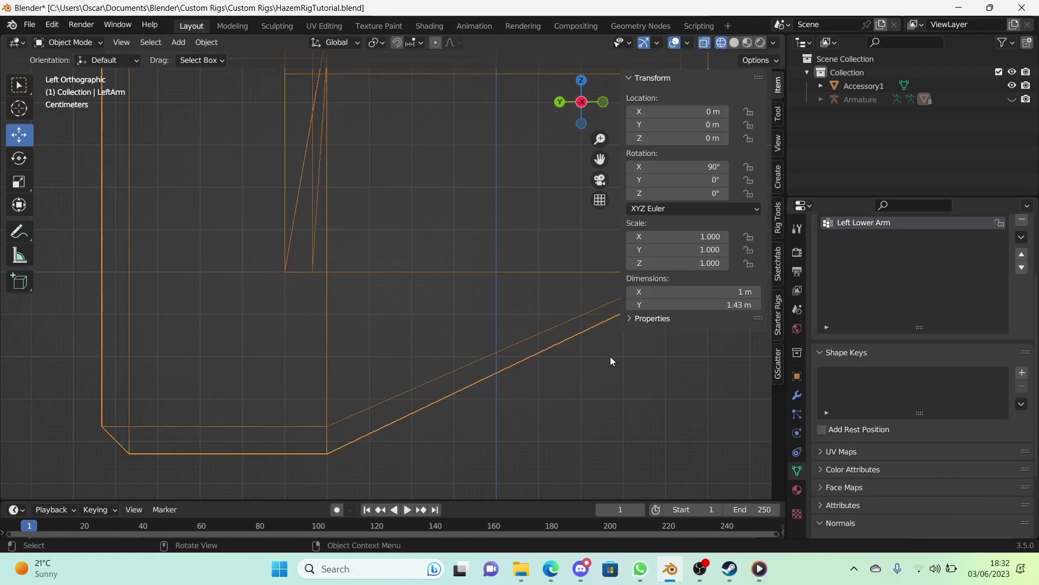
pyautogui.doubleClick(1021, 374)
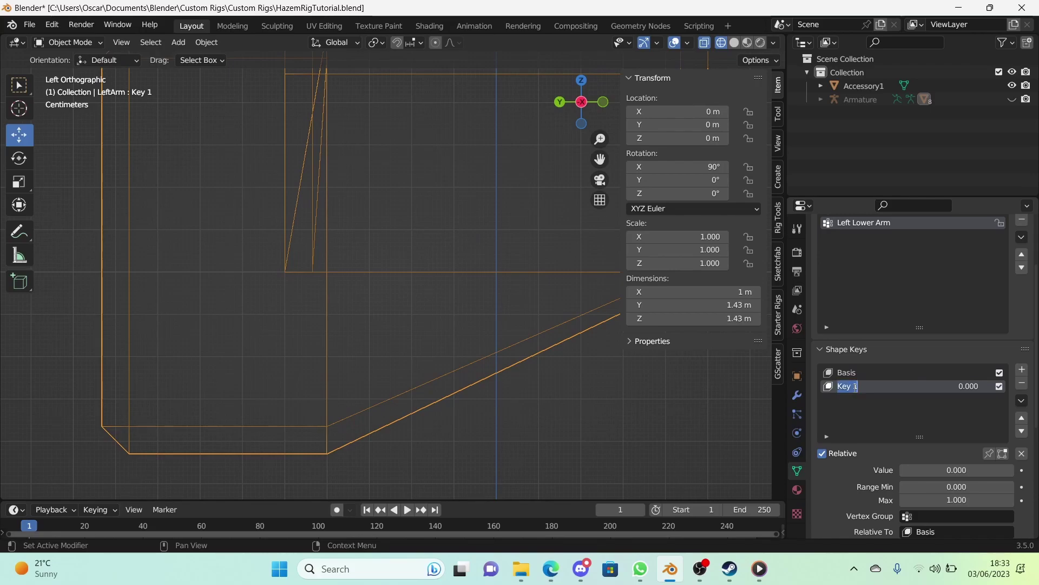
pyautogui.write('Bend')
pyautogui.click(855, 372)
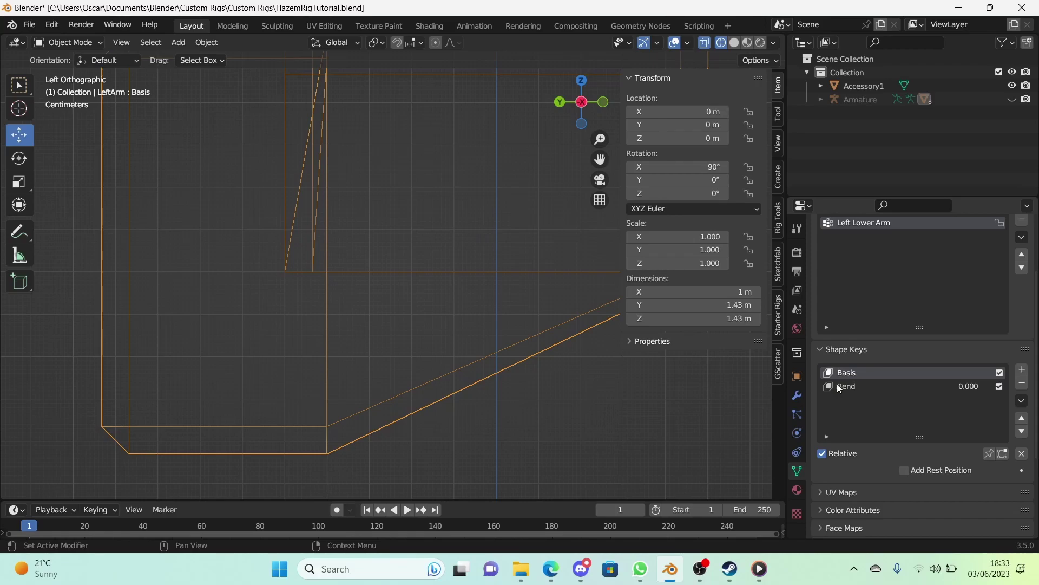
# Inspect the left arm's Basis shape in Edit Mode, return to Object Mode and make the Bend key active
pyautogui.press('Tab')
pyautogui.scroll(-5, 346, 303)
pyautogui.scroll(1, 382, 250)
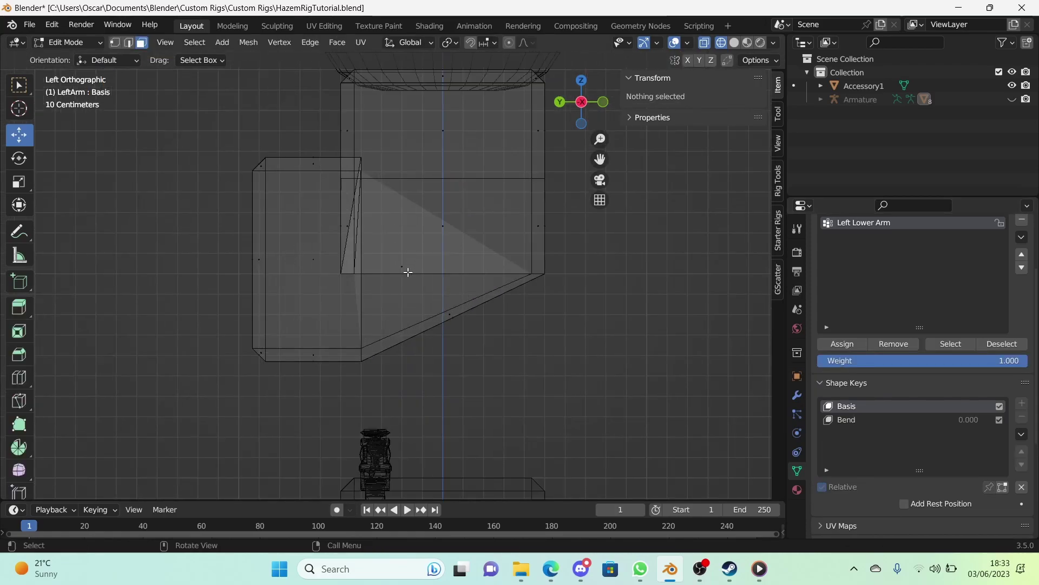
pyautogui.scroll(-1, 406, 271)
pyautogui.press('Tab')
pyautogui.click(852, 387)
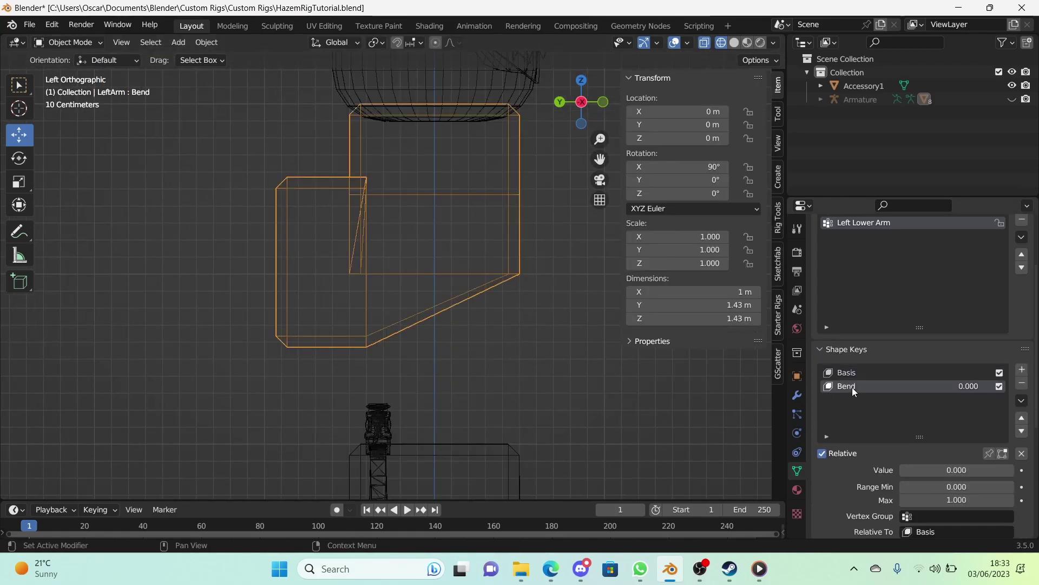
# Add two shape keys to the right arm and reselect both arms with the left arm active
pyautogui.moveTo(216, 276); pyautogui.dragTo(253, 278, button='middle')
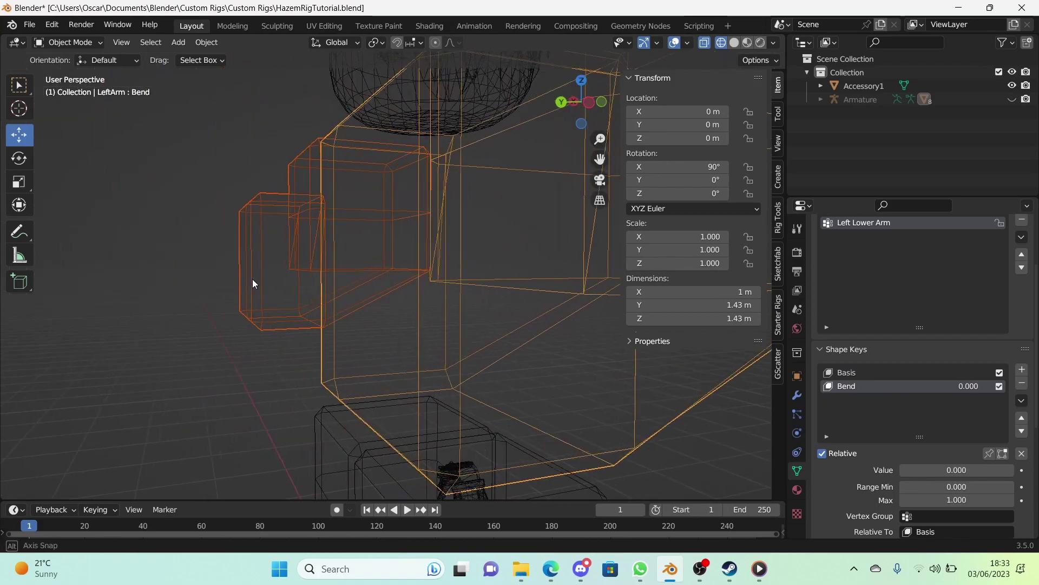
pyautogui.click(296, 216)
pyautogui.doubleClick(1022, 370)
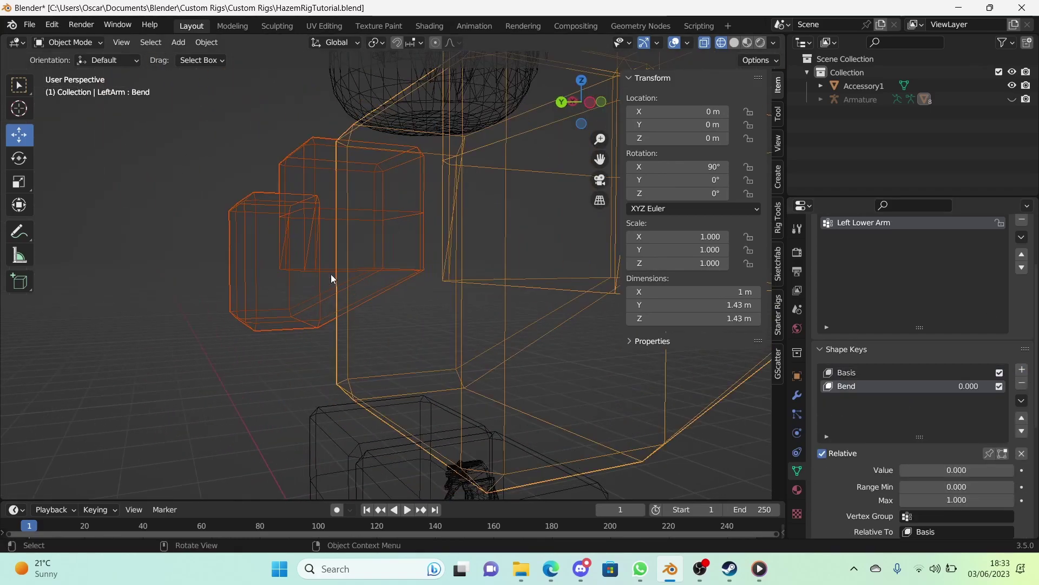
pyautogui.keyDown('shift'); pyautogui.click(514, 293); pyautogui.keyUp('shift')
pyautogui.keyDown('shift'); pyautogui.click(500, 288); pyautogui.keyUp('shift')
# Open both arms in Edit Mode on the Bend key and switch to vertex selection for the elbow area
pyautogui.press('Tab')
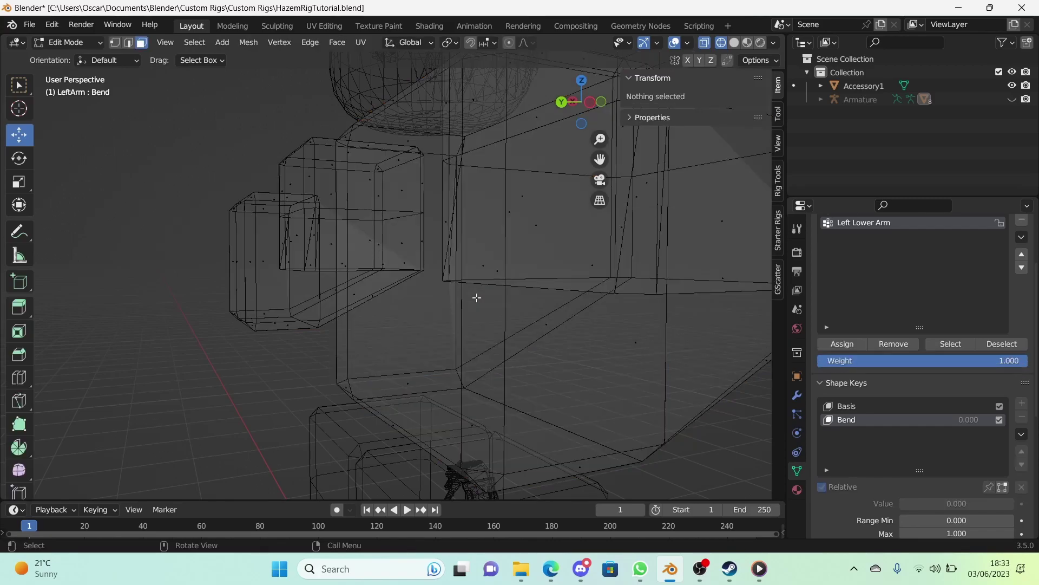
pyautogui.moveTo(476, 297); pyautogui.dragTo(504, 216, button='middle')
pyautogui.scroll(3, 579, 237)
pyautogui.keyDown('shift'); pyautogui.moveTo(371, 313); pyautogui.dragTo(359, 250, button='middle'); pyautogui.keyUp('shift')
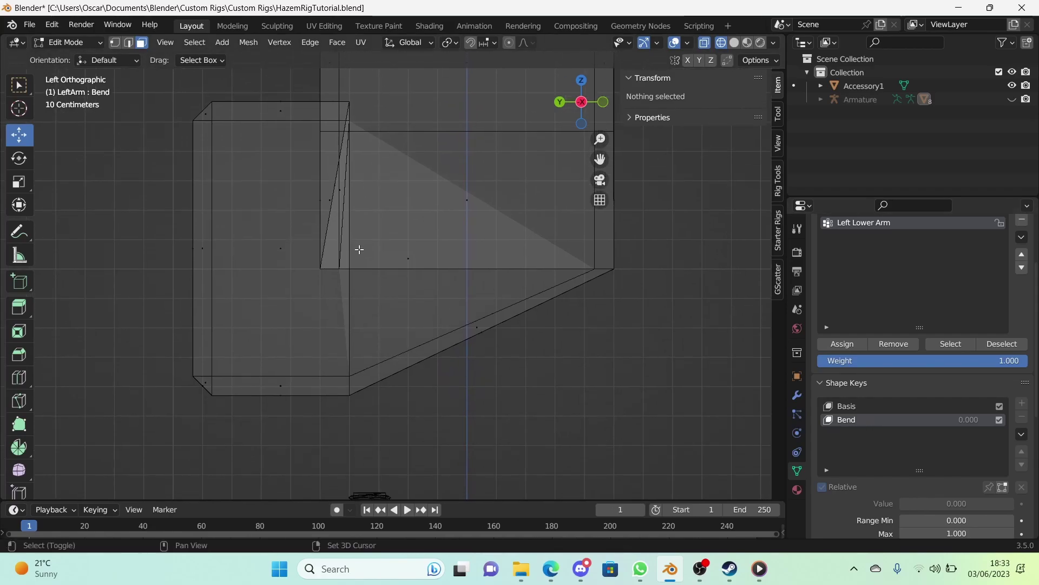
pyautogui.scroll(2, 359, 249)
pyautogui.scroll(-3, 443, 332)
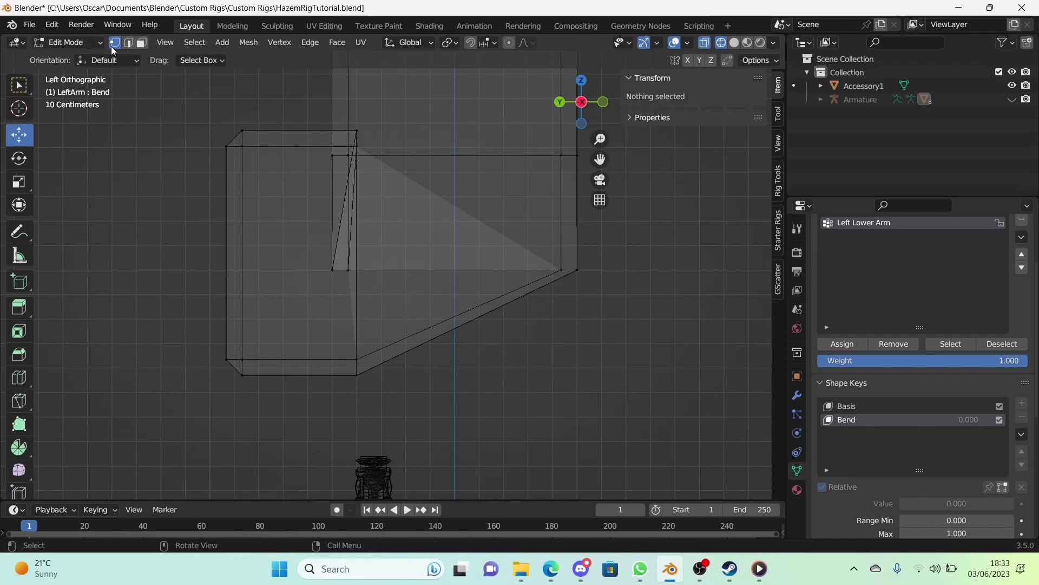
pyautogui.scroll(4, 611, 320)
pyautogui.keyDown('shift'); pyautogui.moveTo(611, 320); pyautogui.dragTo(422, 334, button='middle'); pyautogui.keyUp('shift')
pyautogui.scroll(-2, 518, 305)
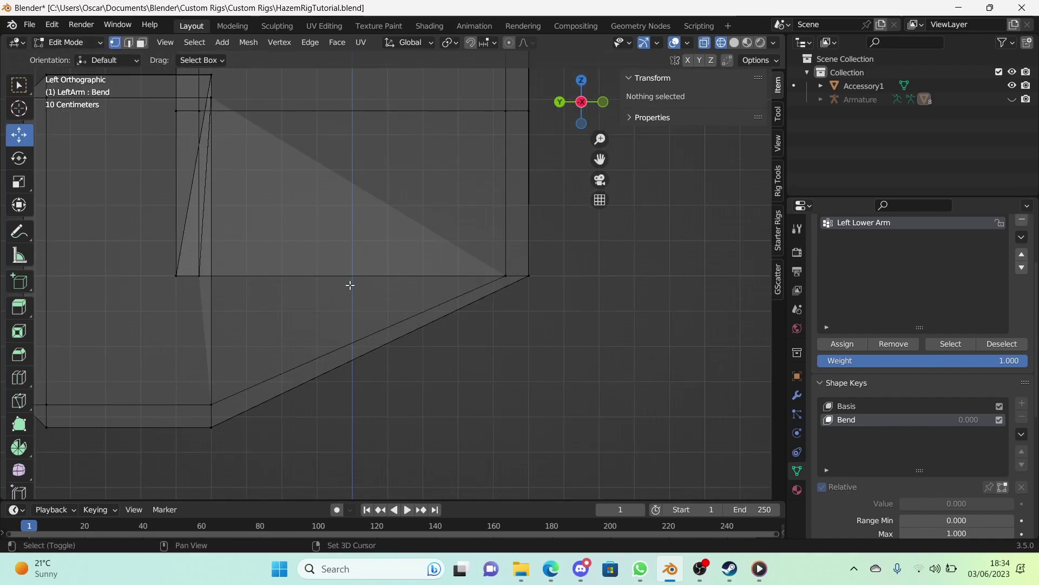
pyautogui.keyDown('shift'); pyautogui.moveTo(350, 285); pyautogui.dragTo(394, 283, button='middle'); pyautogui.keyUp('shift')
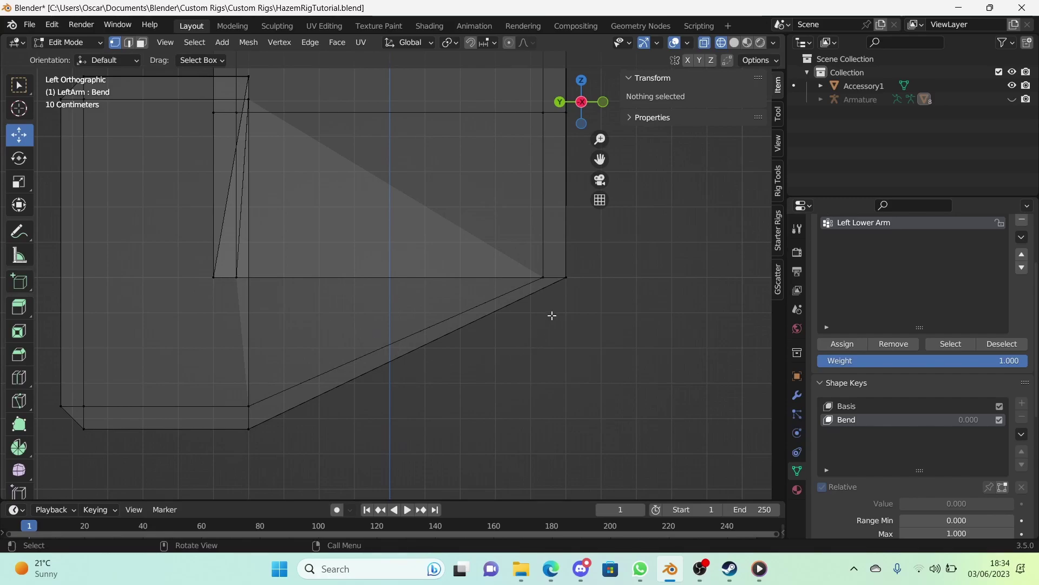
# Select the rear elbow corner vertex of the left arm, examine the selection from other angles and clear it
pyautogui.click(565, 277)
pyautogui.click(567, 332)
pyautogui.click(563, 274)
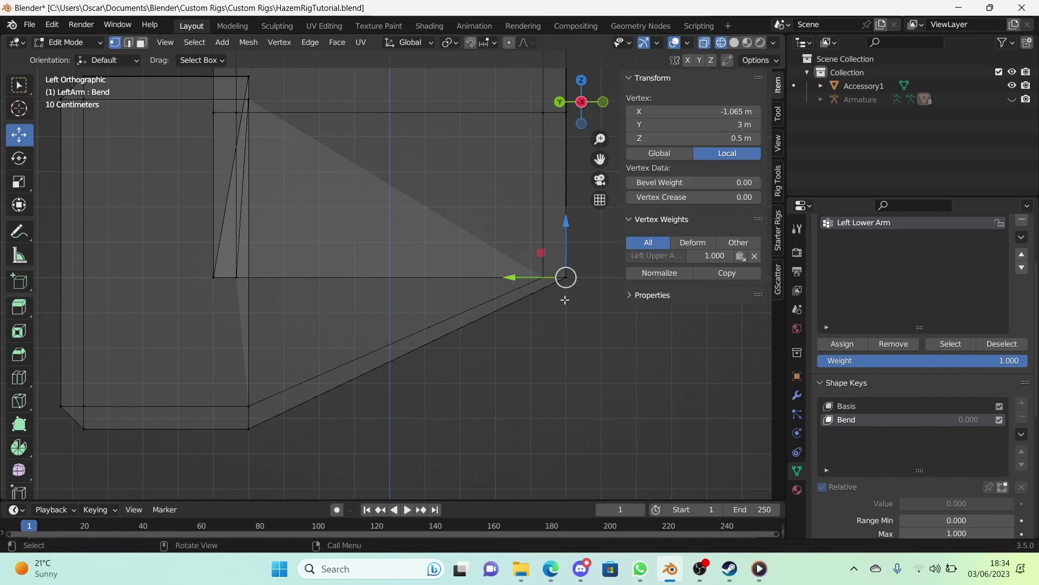
pyautogui.moveTo(565, 299); pyautogui.dragTo(306, 297, button='middle')
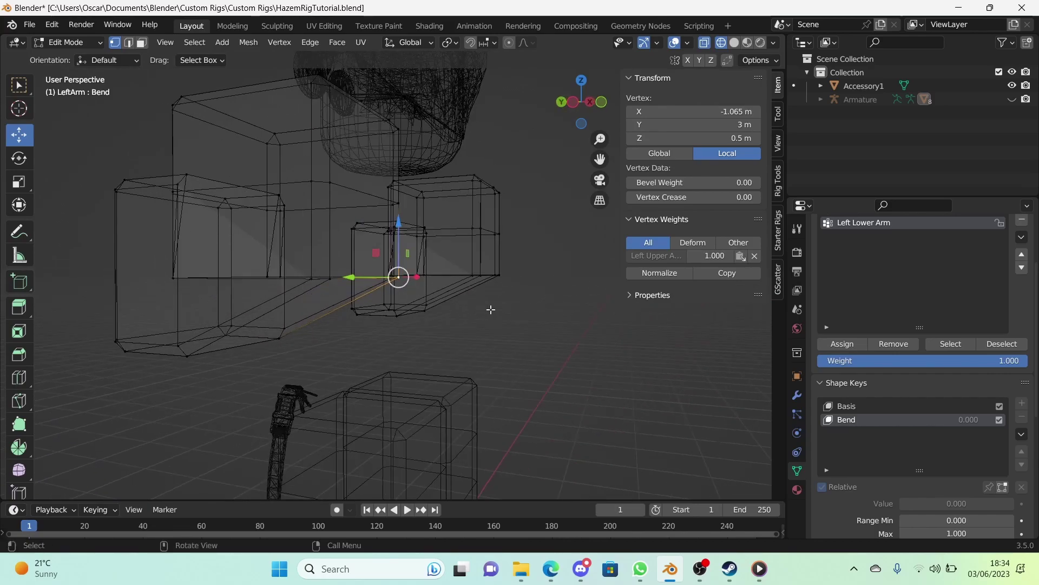
pyautogui.moveTo(433, 296); pyautogui.dragTo(454, 305, button='middle')
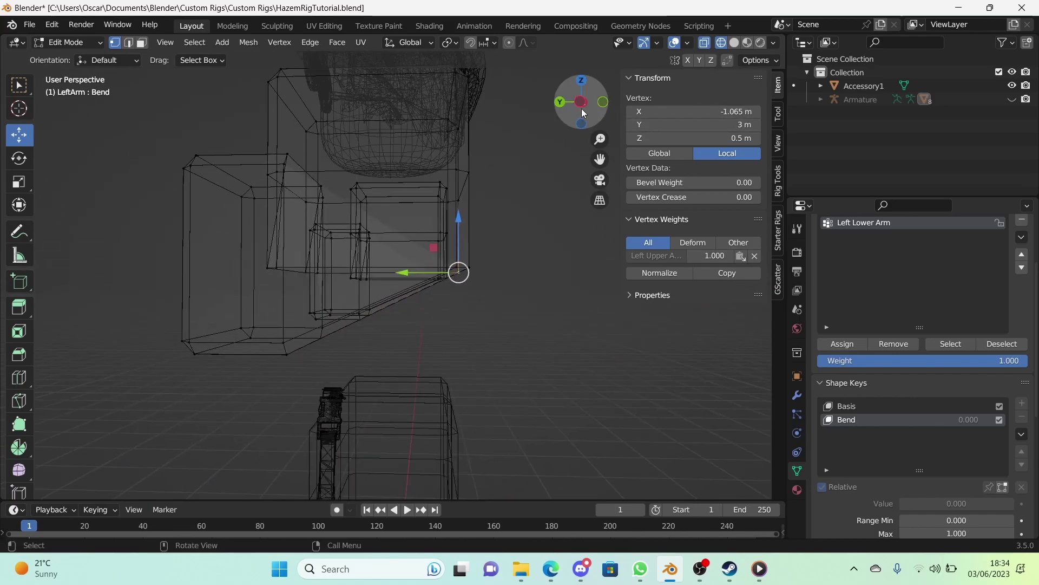
pyautogui.click(581, 105)
pyautogui.scroll(3, 583, 320)
pyautogui.click(585, 324)
pyautogui.scroll(3, 521, 317)
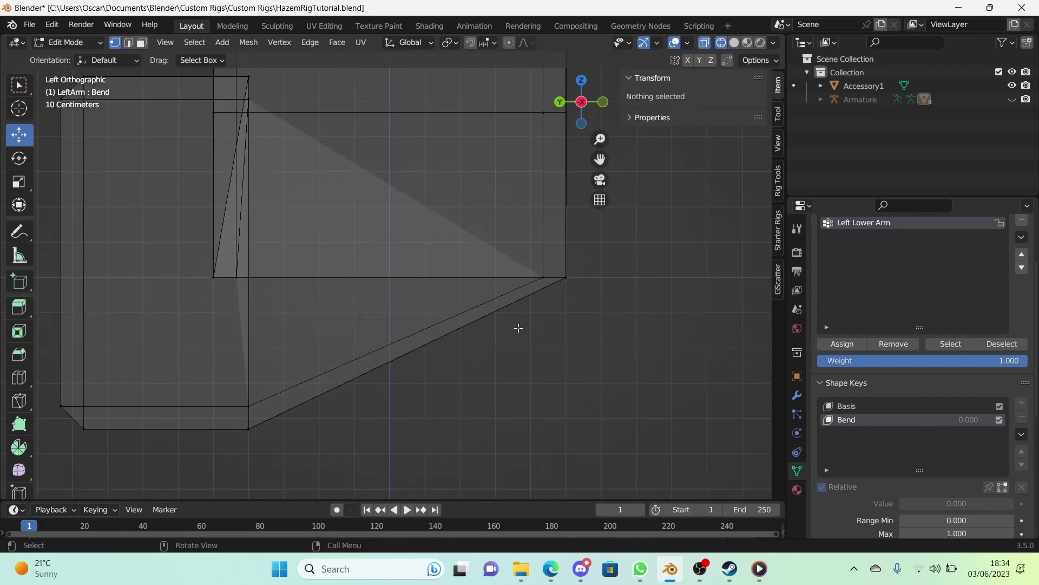
# Move the left arm's outer rear elbow corner vertices down about 0.43 m, level with the forearm's underside
pyautogui.moveTo(558, 308); pyautogui.dragTo(620, 239)
pyautogui.scroll(1, 495, 346)
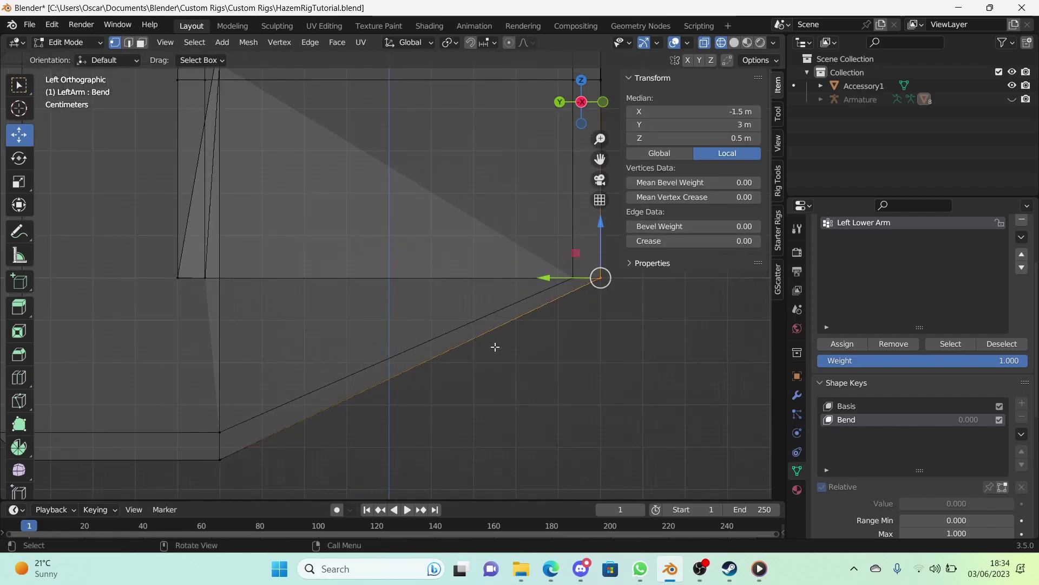
pyautogui.keyDown('shift'); pyautogui.moveTo(505, 276); pyautogui.dragTo(488, 193, button='middle'); pyautogui.keyUp('shift')
pyautogui.moveTo(584, 159); pyautogui.dragTo(585, 343)
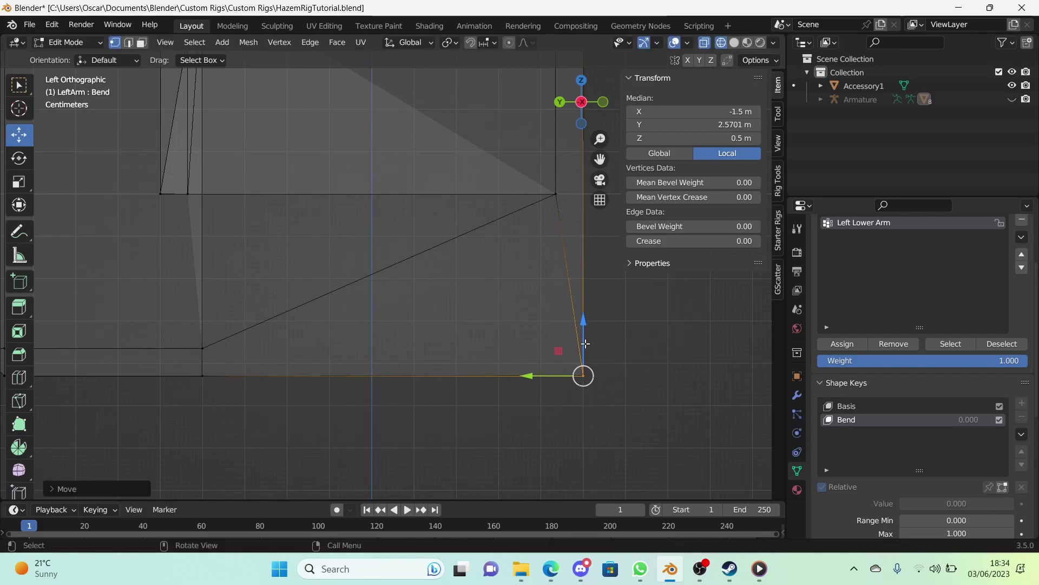
pyautogui.click(666, 370)
# In the viewport preferences, disable smooth wires for overlays, enable them for Edit Mode and view the anti-aliasing options
pyautogui.click(52, 24)
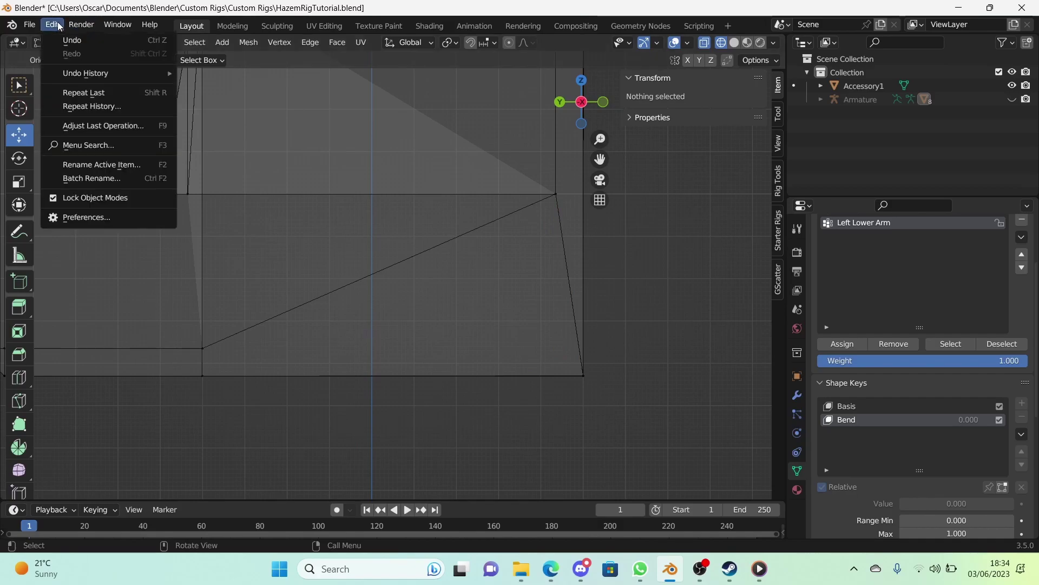
pyautogui.click(118, 217)
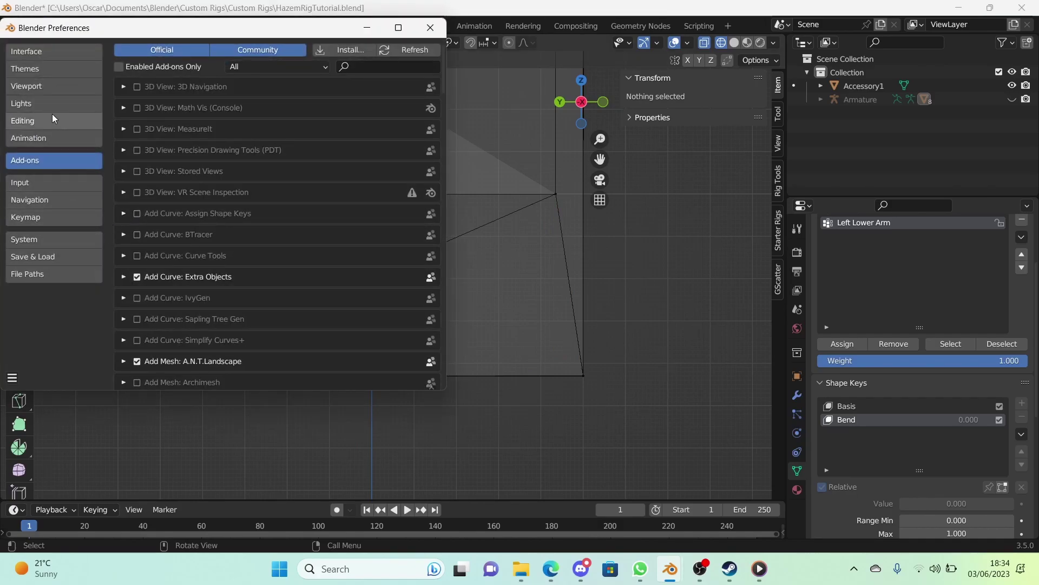
pyautogui.click(52, 86)
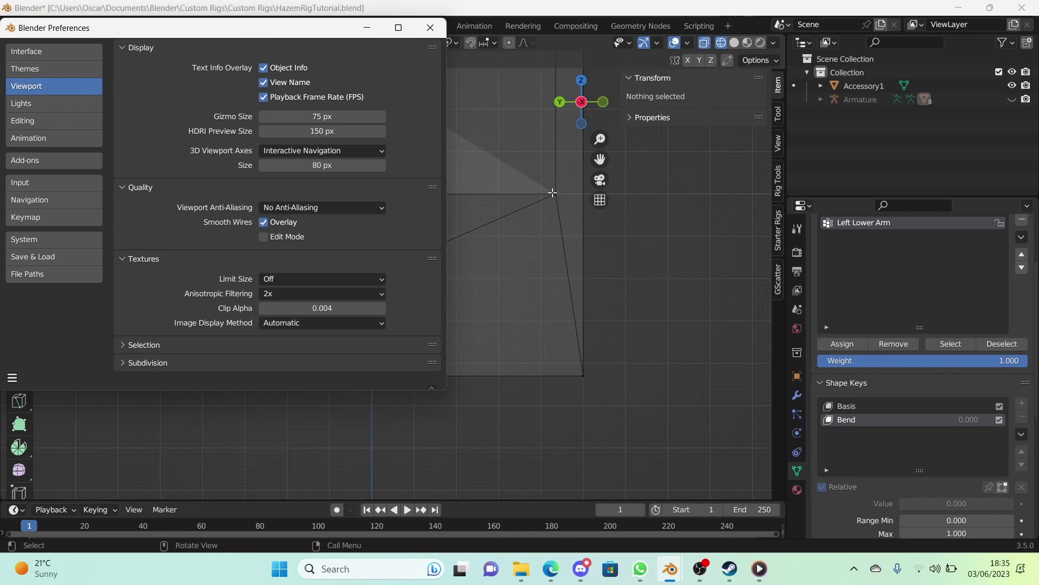
pyautogui.click(284, 226)
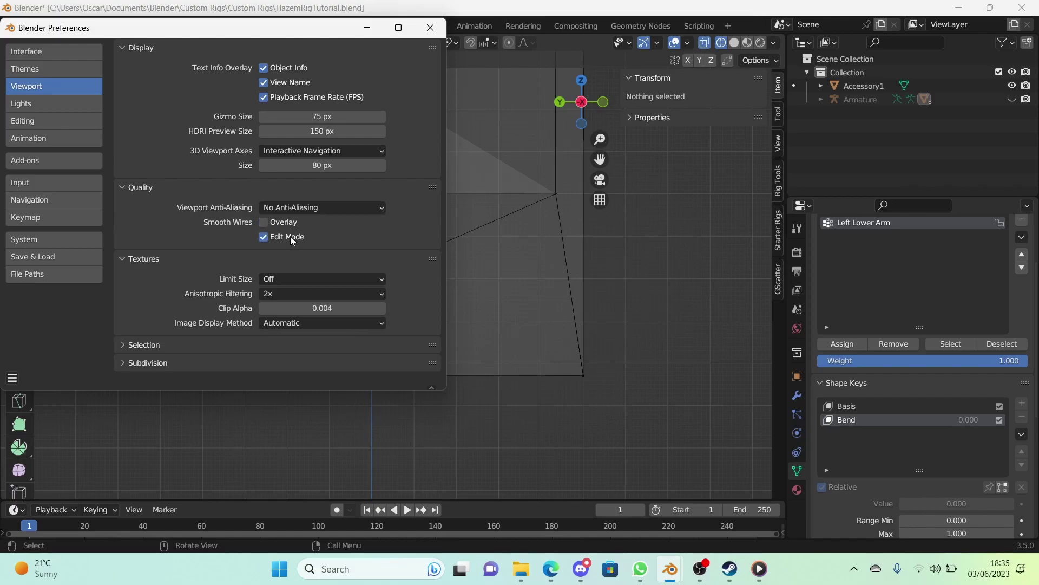
pyautogui.click(290, 236)
pyautogui.click(340, 209)
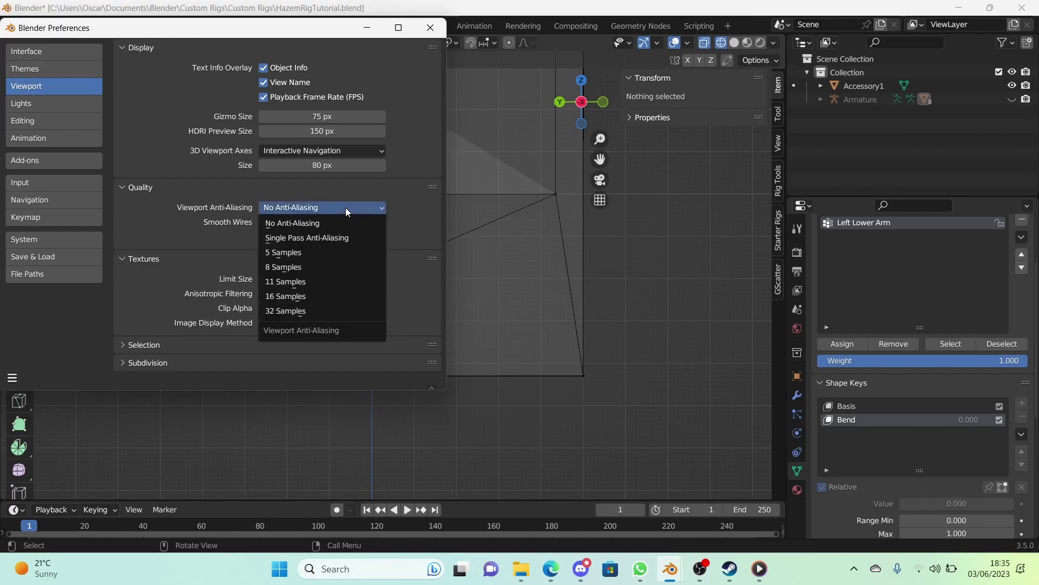
pyautogui.click(498, 224)
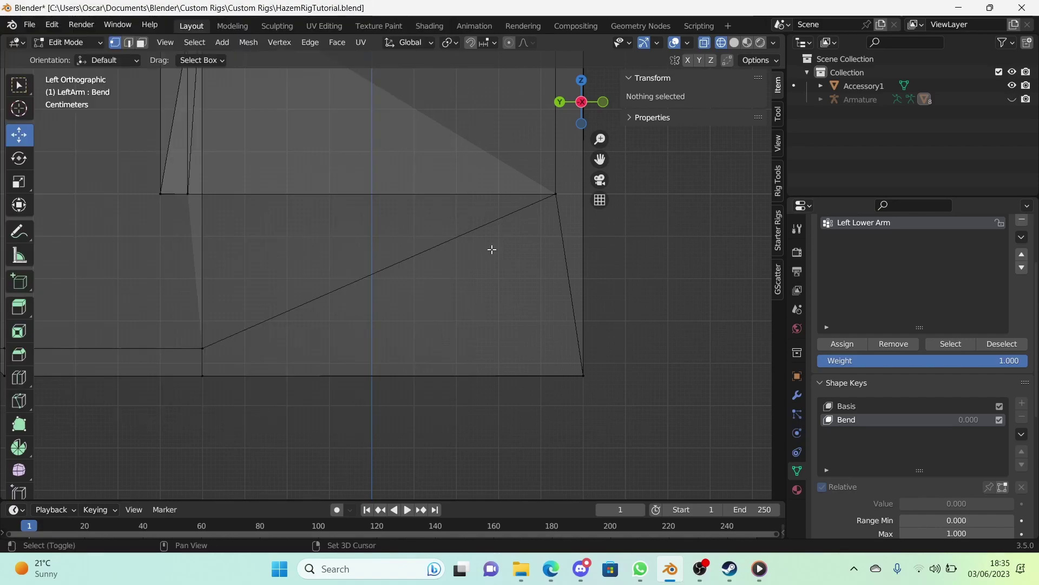
# Move the inner rear elbow vertices down about 0.36 m along Z, level with the forearm's inner lower edge
pyautogui.moveTo(452, 304); pyautogui.dragTo(531, 220)
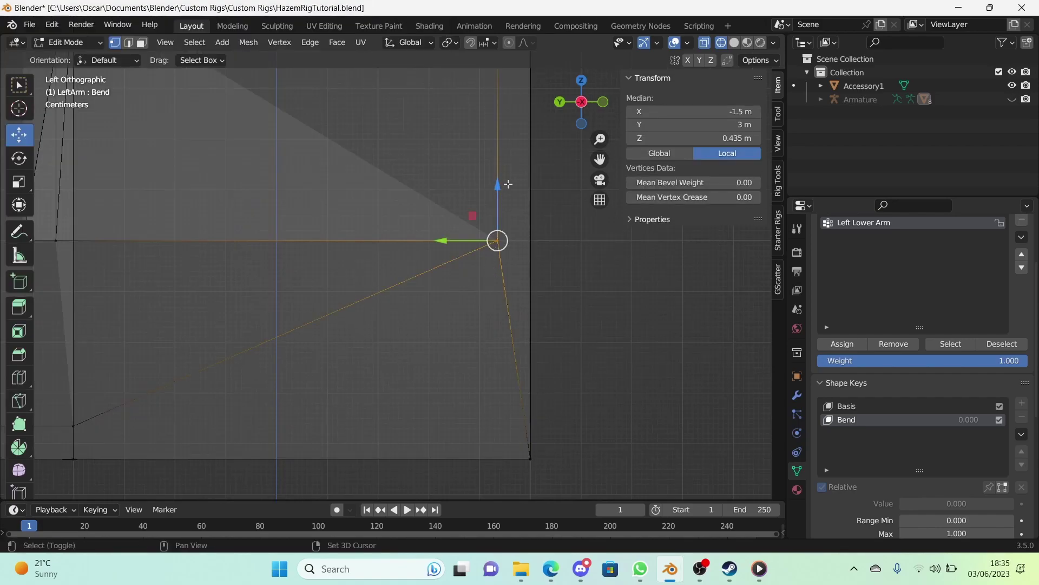
pyautogui.keyDown('shift'); pyautogui.moveTo(487, 230); pyautogui.dragTo(551, 172, button='middle'); pyautogui.keyUp('shift')
pyautogui.press('g')
pyautogui.press('z')
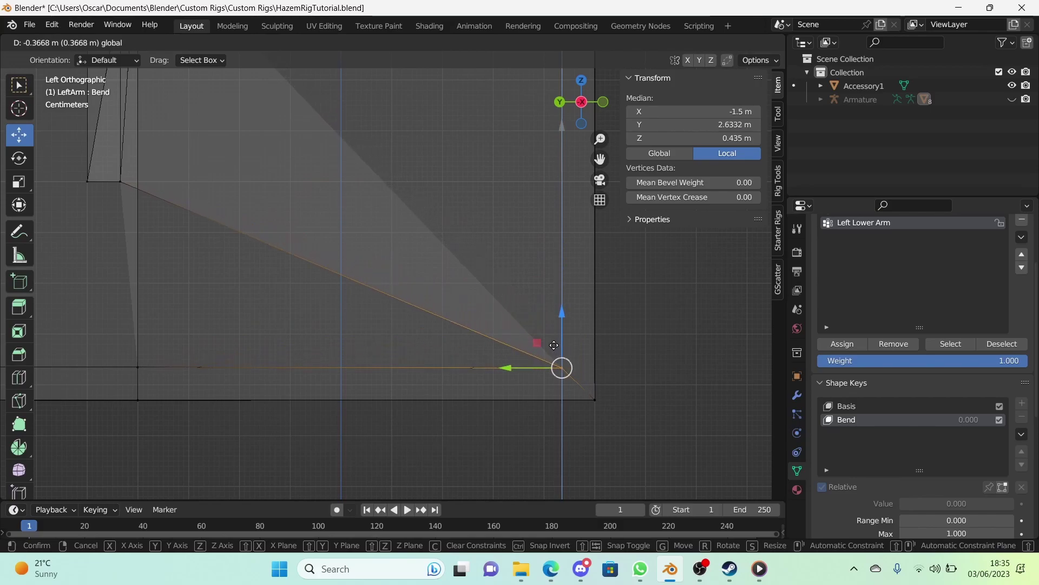
pyautogui.click(557, 344)
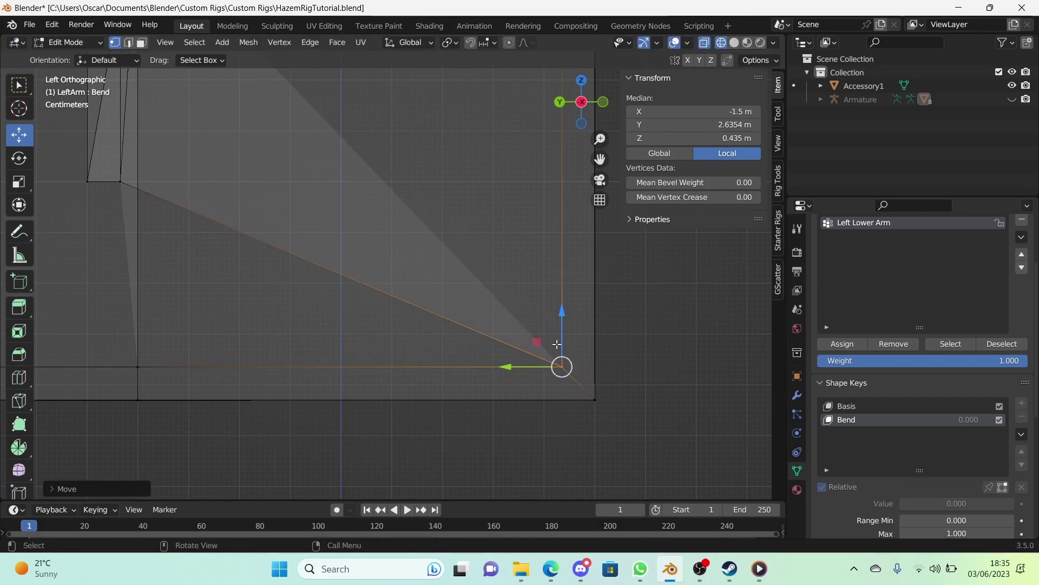
pyautogui.scroll(-3, 557, 344)
pyautogui.keyDown('shift'); pyautogui.moveTo(538, 348); pyautogui.dragTo(564, 339, button='middle'); pyautogui.keyUp('shift')
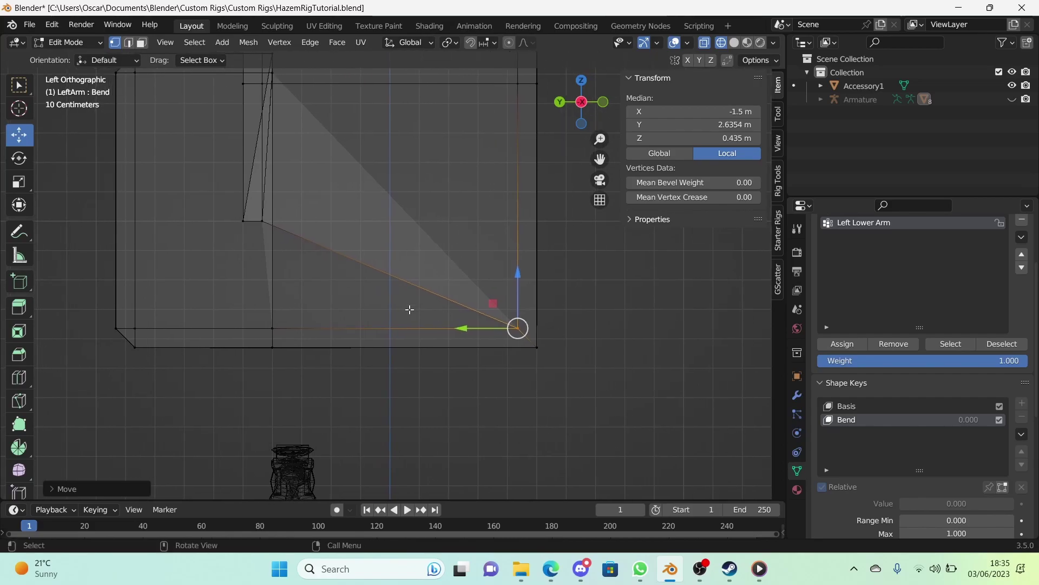
pyautogui.scroll(-5, 409, 309)
pyautogui.scroll(8, 409, 312)
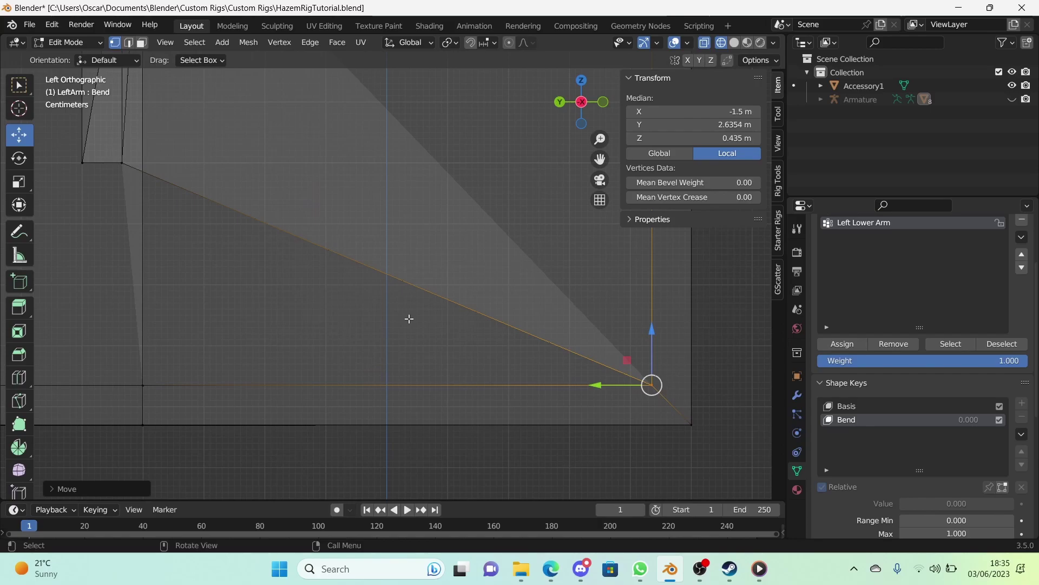
pyautogui.scroll(-4, 409, 319)
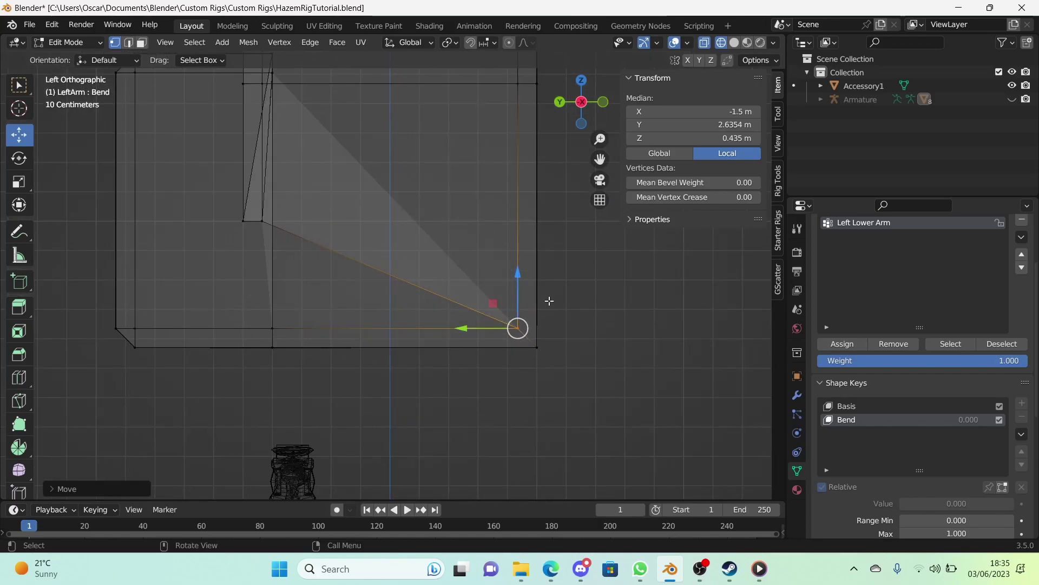
pyautogui.click(371, 386)
# Move the forearm's full vertex column nearest the elbow forward along Y, clear of the upper arm's front edge
pyautogui.keyDown('shift'); pyautogui.moveTo(408, 358); pyautogui.dragTo(477, 381, button='middle'); pyautogui.keyUp('shift')
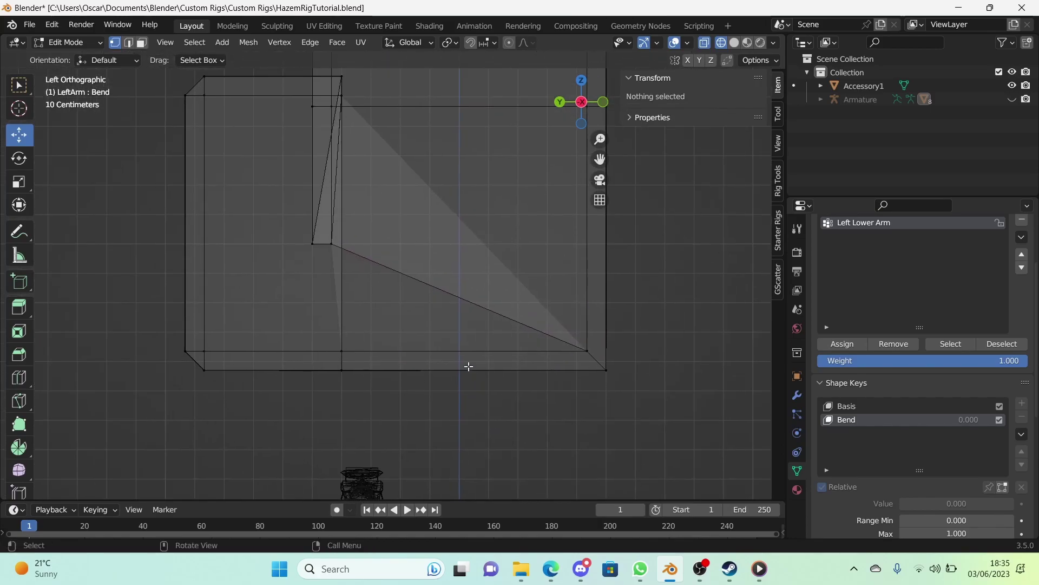
pyautogui.scroll(3, 433, 324)
pyautogui.scroll(-3, 401, 318)
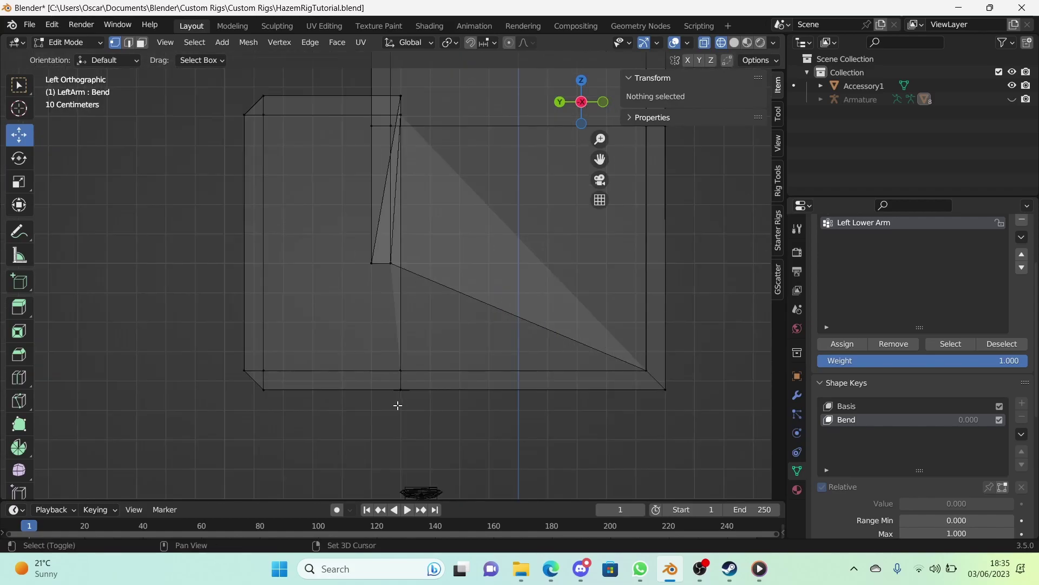
pyautogui.moveTo(398, 405); pyautogui.dragTo(458, 90)
pyautogui.press('g')
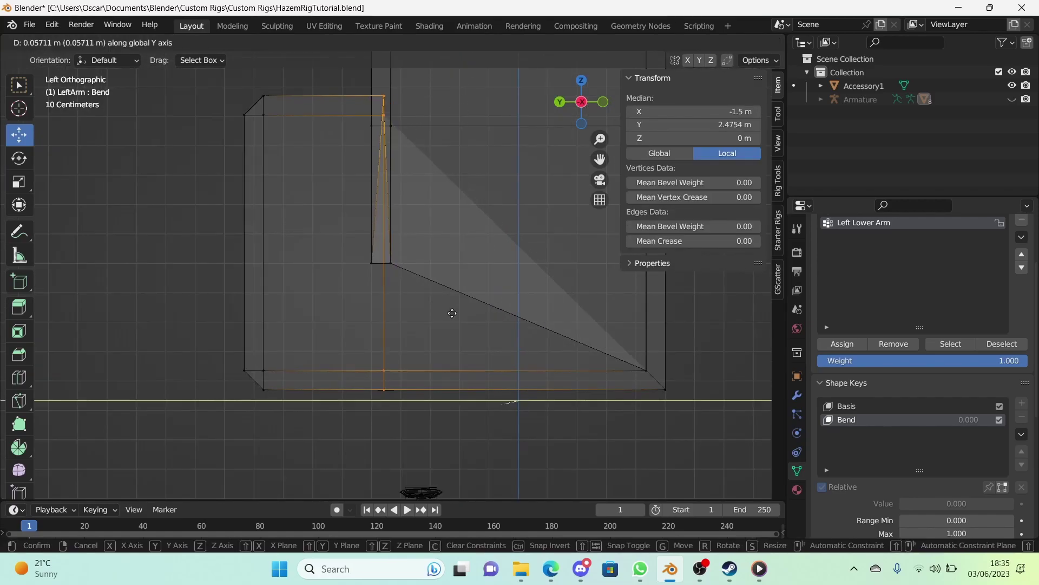
pyautogui.click(421, 310)
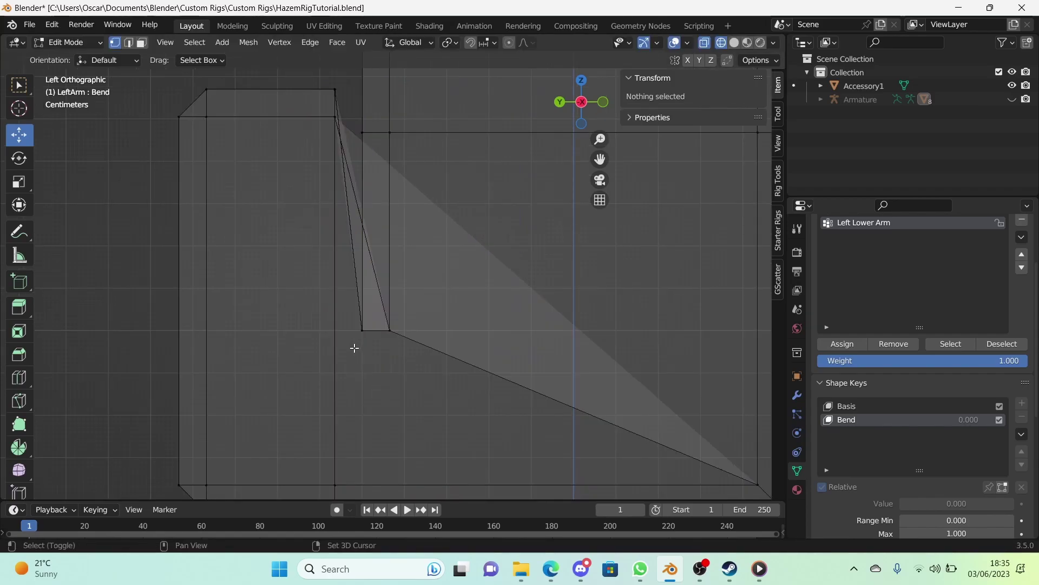
# Raise the upper arm's lowest front elbow vertices along Z to slightly below the forearm's top edges
pyautogui.moveTo(353, 350); pyautogui.dragTo(416, 289)
pyautogui.press('g')
pyautogui.press('z')
pyautogui.click(471, 181)
pyautogui.click(447, 226)
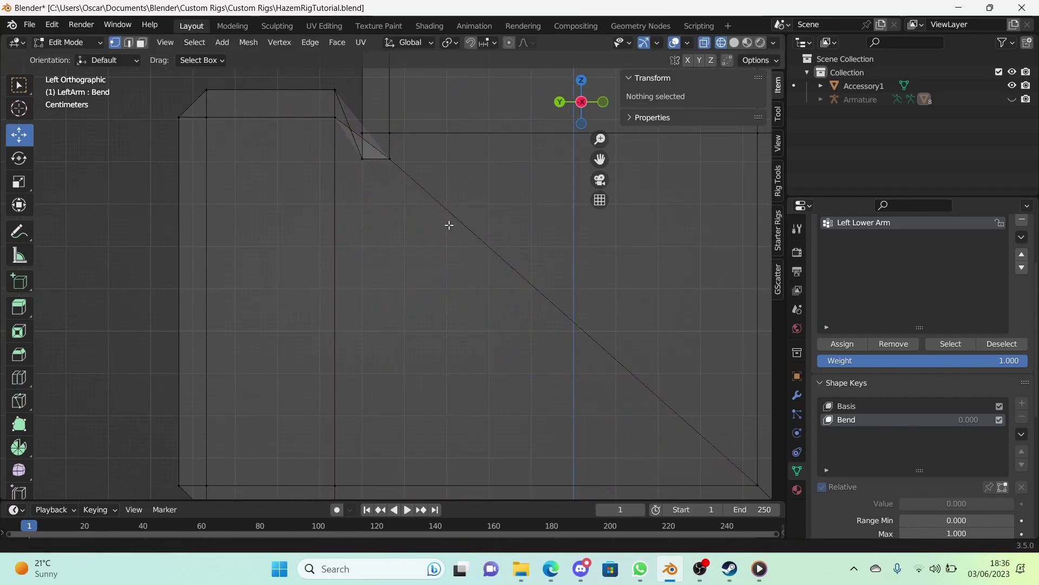
# Raise the small square of front elbow vertices about 0.16 m along Z so its lower edge meets the forearm's top
pyautogui.scroll(4, 406, 294)
pyautogui.keyDown('shift'); pyautogui.moveTo(412, 212); pyautogui.dragTo(426, 358, button='middle'); pyautogui.keyUp('shift')
pyautogui.moveTo(331, 305); pyautogui.dragTo(422, 158)
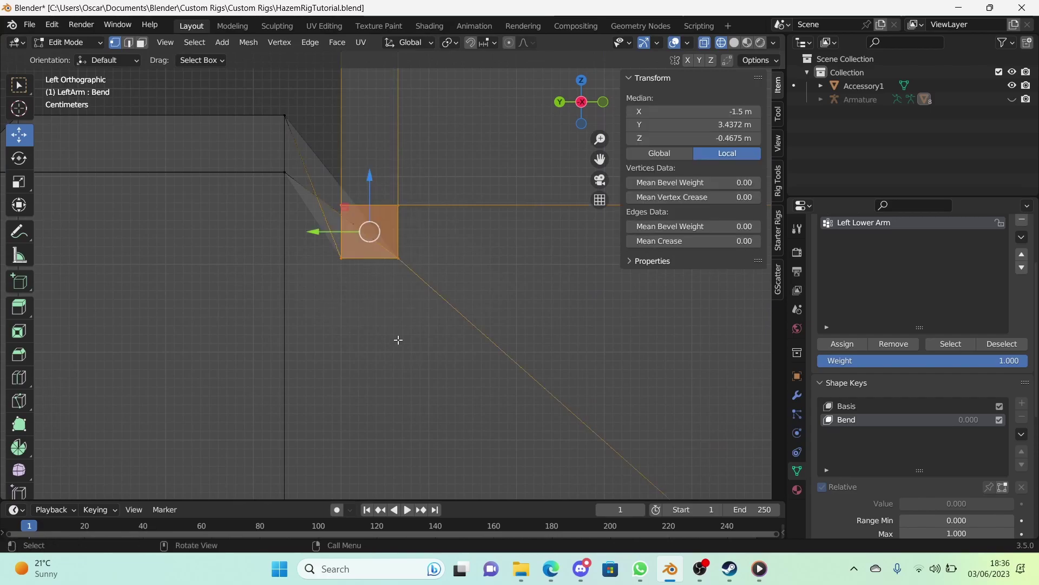
pyautogui.press('g')
pyautogui.press('z')
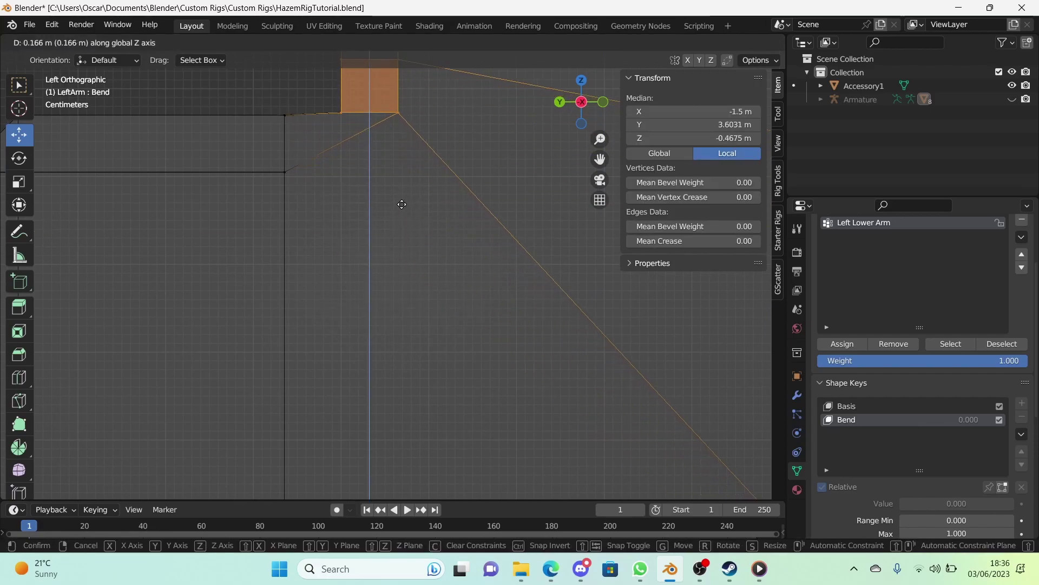
pyautogui.click(403, 207)
# Lower the inner vertices of the front elbow crease about 0.06 m along Z to align with the forearm's inner upper edge
pyautogui.keyDown('shift'); pyautogui.moveTo(307, 131); pyautogui.dragTo(330, 227, button='middle'); pyautogui.keyUp('shift')
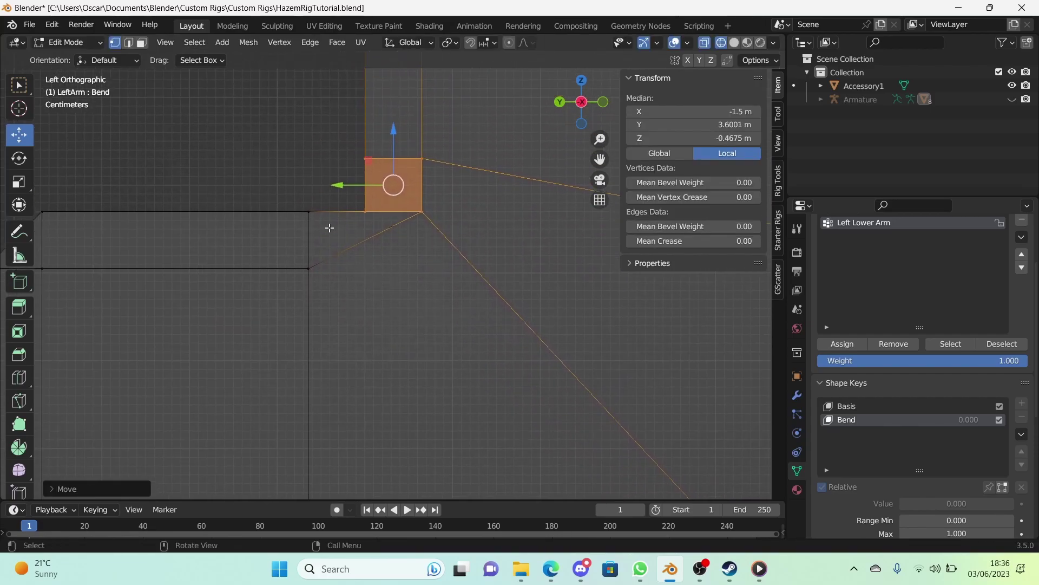
pyautogui.click(384, 268)
pyautogui.moveTo(384, 268); pyautogui.dragTo(442, 193)
pyautogui.keyDown('shift'); pyautogui.moveTo(434, 265); pyautogui.dragTo(446, 194, button='middle'); pyautogui.keyUp('shift')
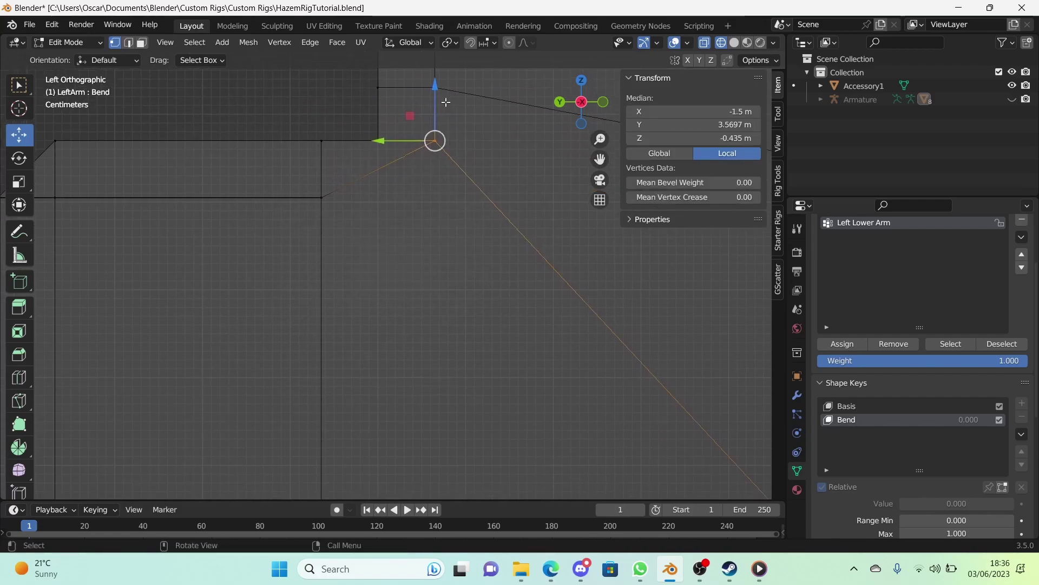
pyautogui.moveTo(441, 109); pyautogui.dragTo(439, 158)
pyautogui.click(439, 164)
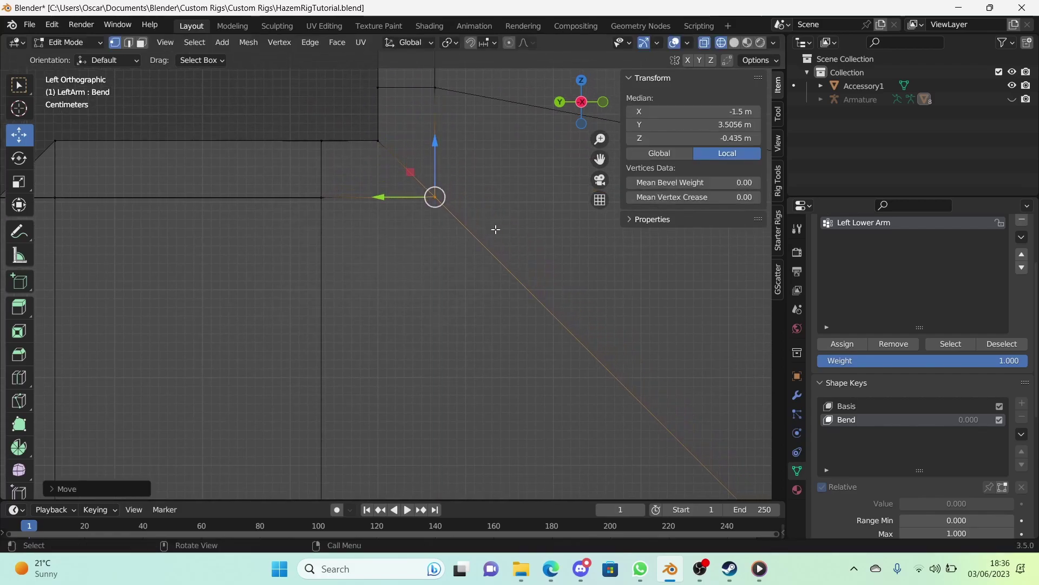
pyautogui.click(495, 230)
pyautogui.moveTo(398, 224); pyautogui.dragTo(440, 170)
pyautogui.press('g')
pyautogui.press('z')
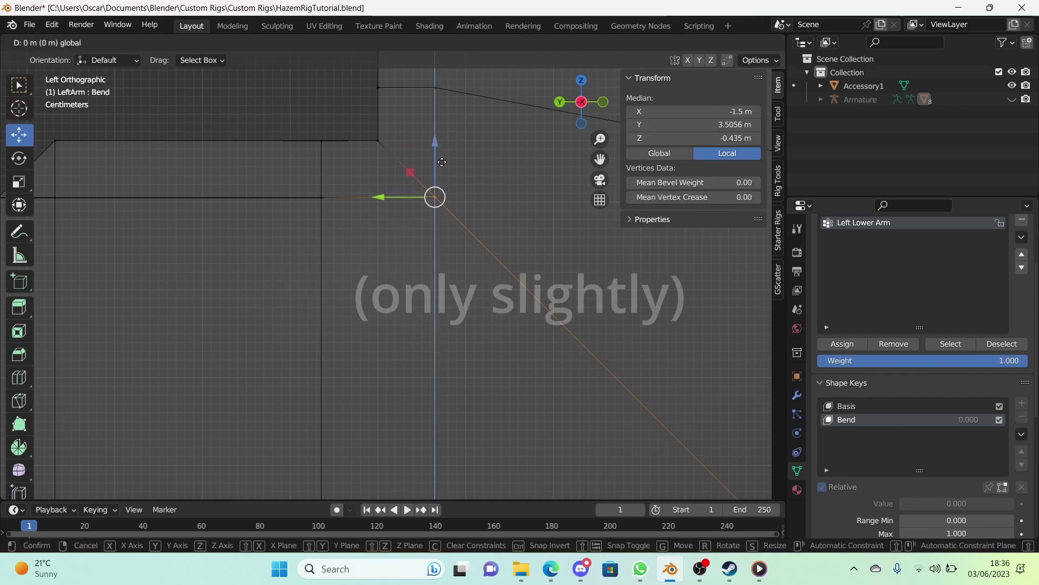
pyautogui.click(442, 162)
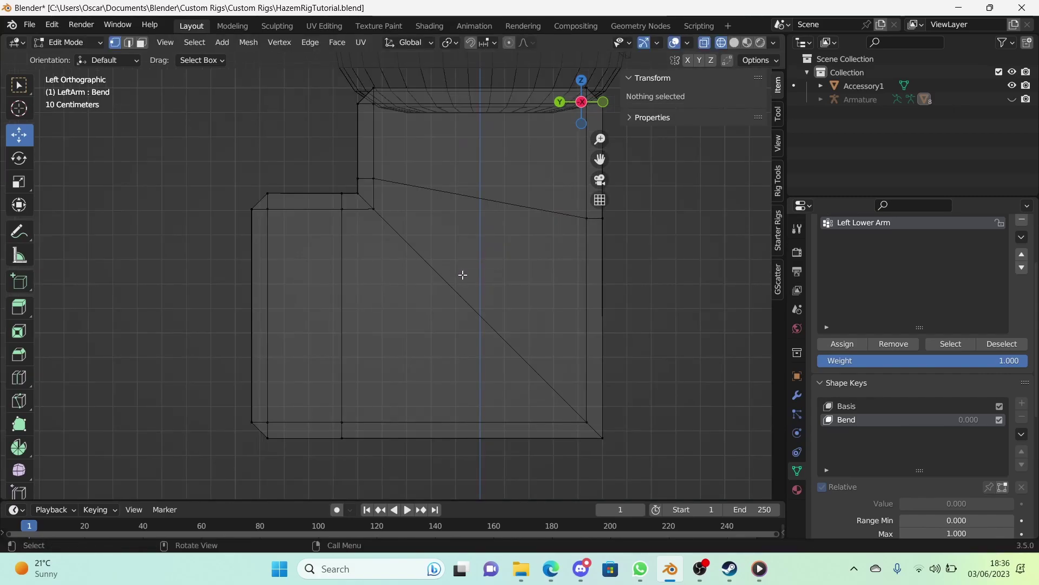
# Move the lower vertices of the forearm column nearest the elbow along Y towards the rear corner, slanting the column
pyautogui.scroll(-3, 453, 264)
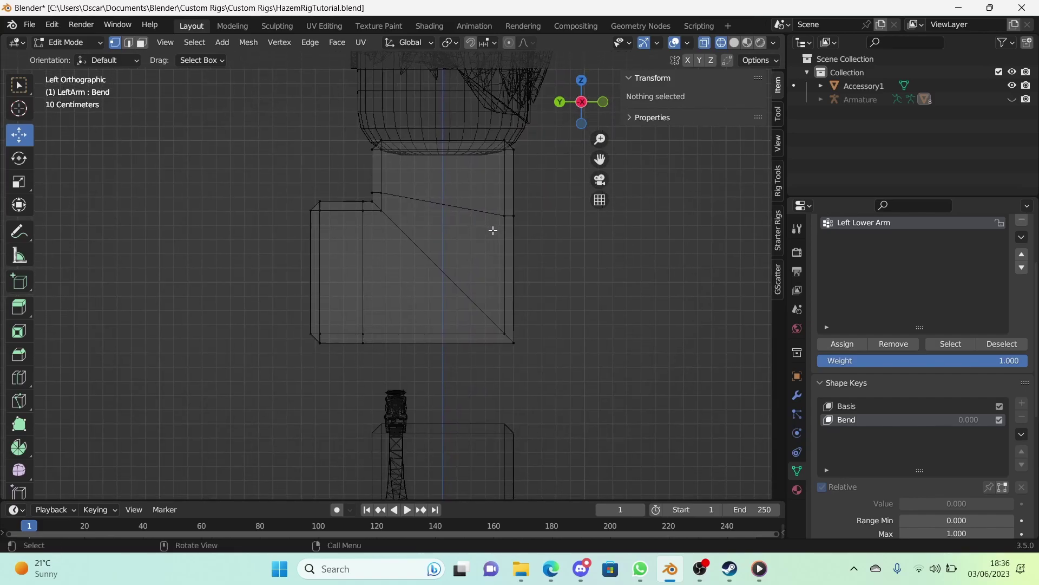
pyautogui.scroll(4, 495, 232)
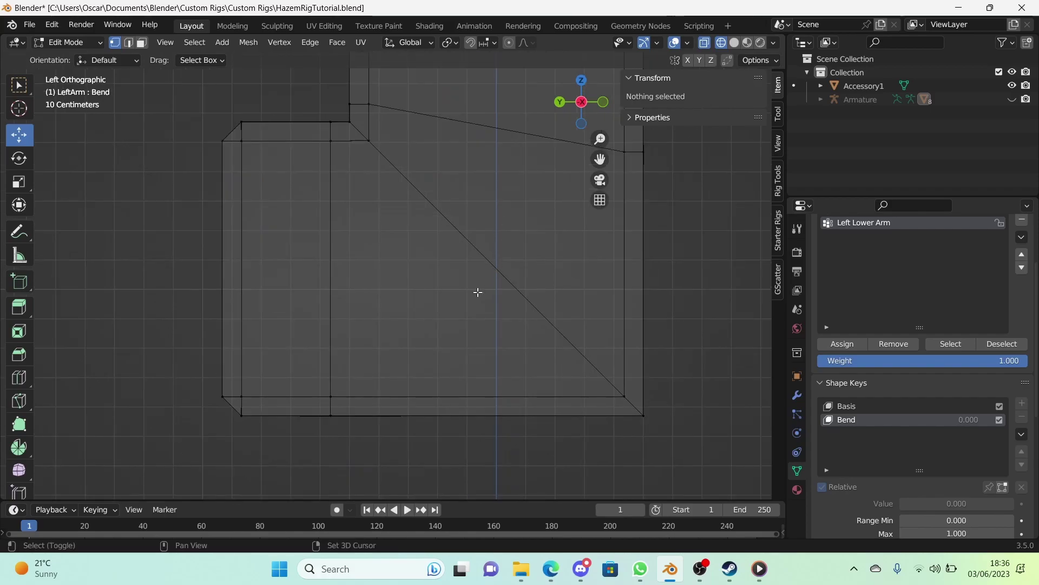
pyautogui.keyDown('shift'); pyautogui.moveTo(449, 273); pyautogui.dragTo(446, 256, button='middle'); pyautogui.keyUp('shift')
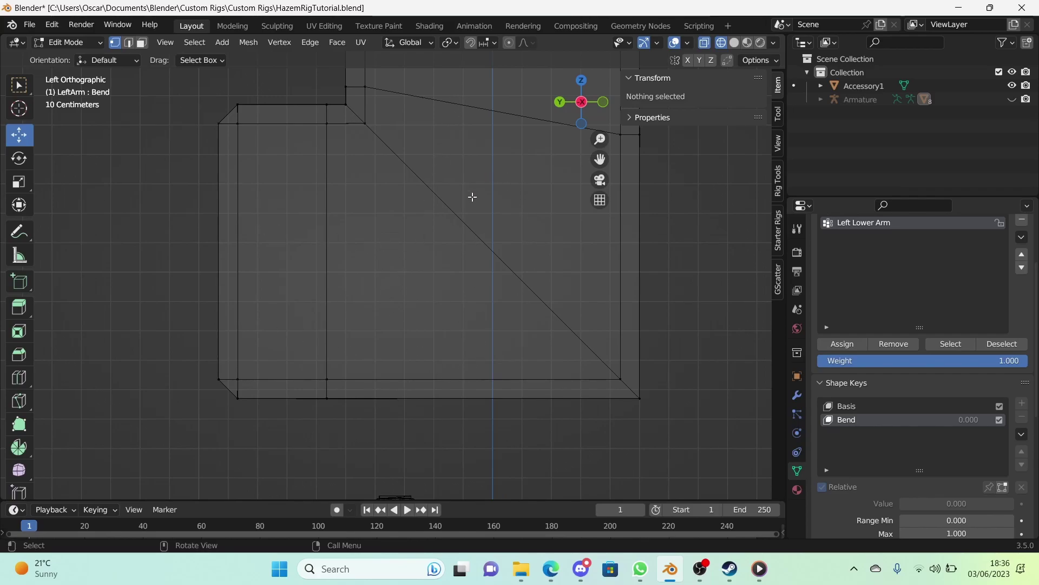
pyautogui.scroll(1, 418, 275)
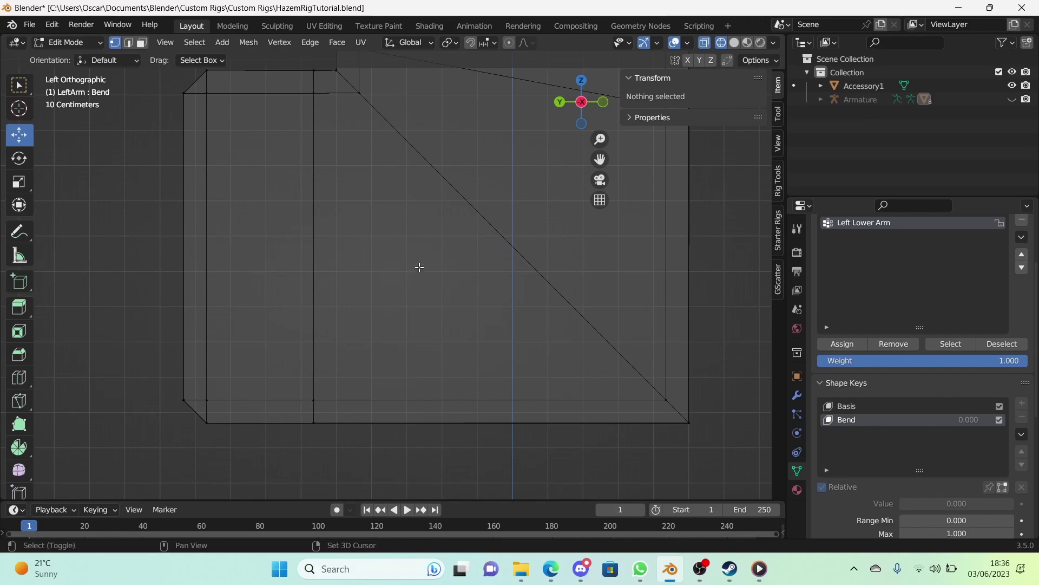
pyautogui.keyDown('shift'); pyautogui.moveTo(419, 267); pyautogui.dragTo(430, 373, button='middle'); pyautogui.keyUp('shift')
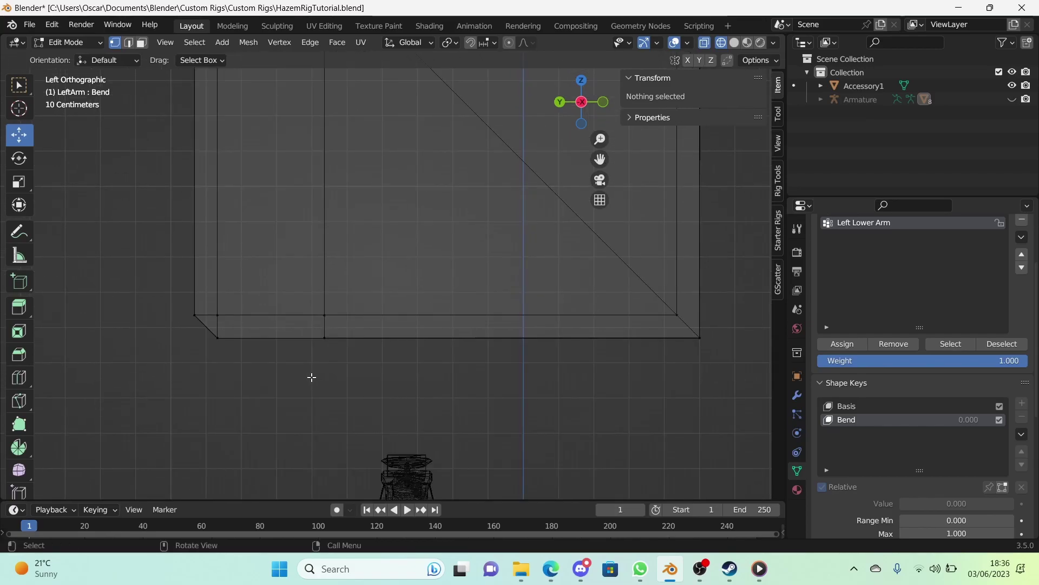
pyautogui.scroll(-2, 278, 364)
pyautogui.moveTo(331, 346); pyautogui.dragTo(359, 292)
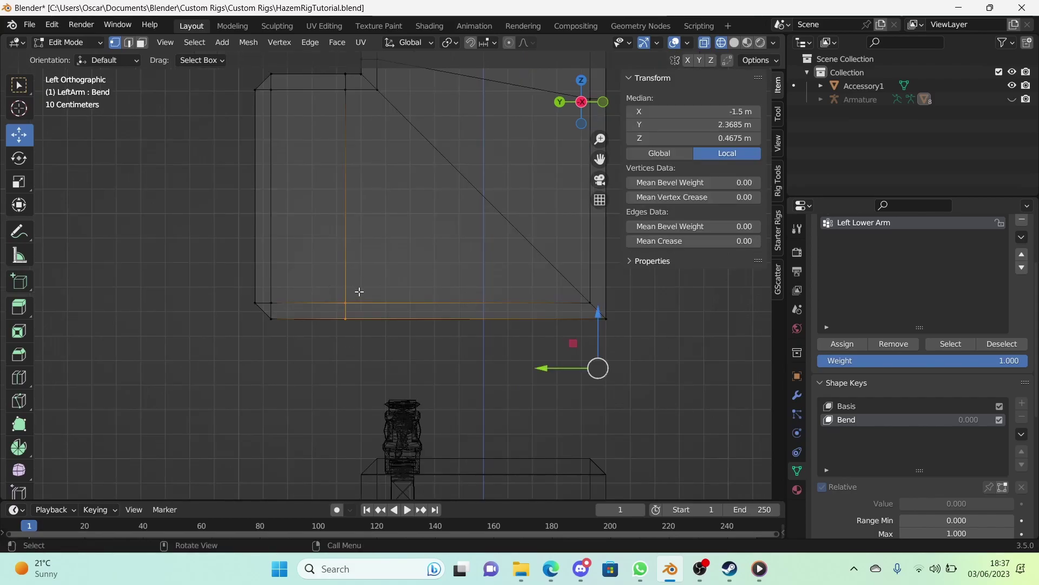
pyautogui.press('g')
pyautogui.press('y')
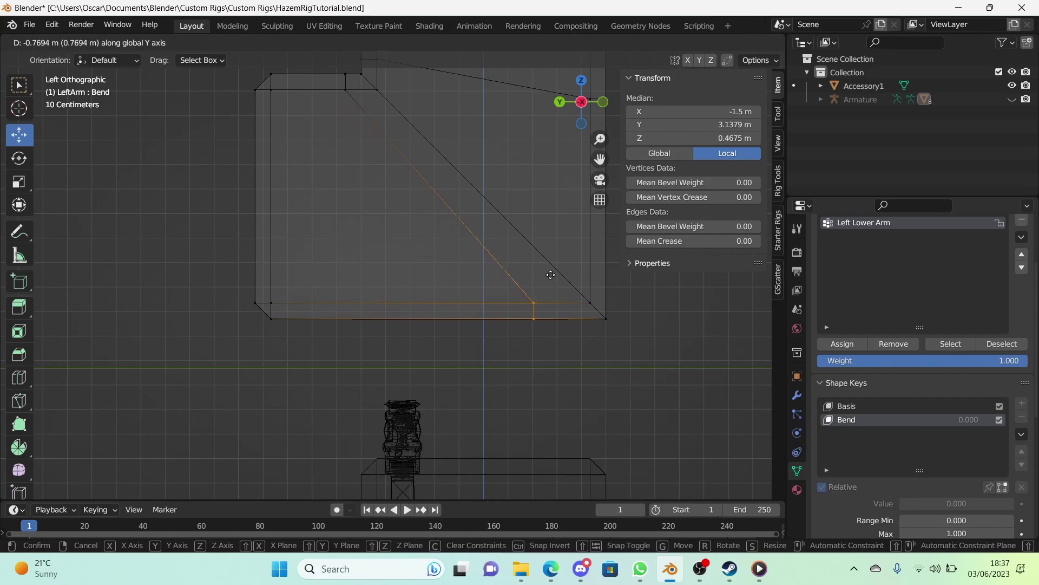
pyautogui.click(406, 267)
pyautogui.click(390, 354)
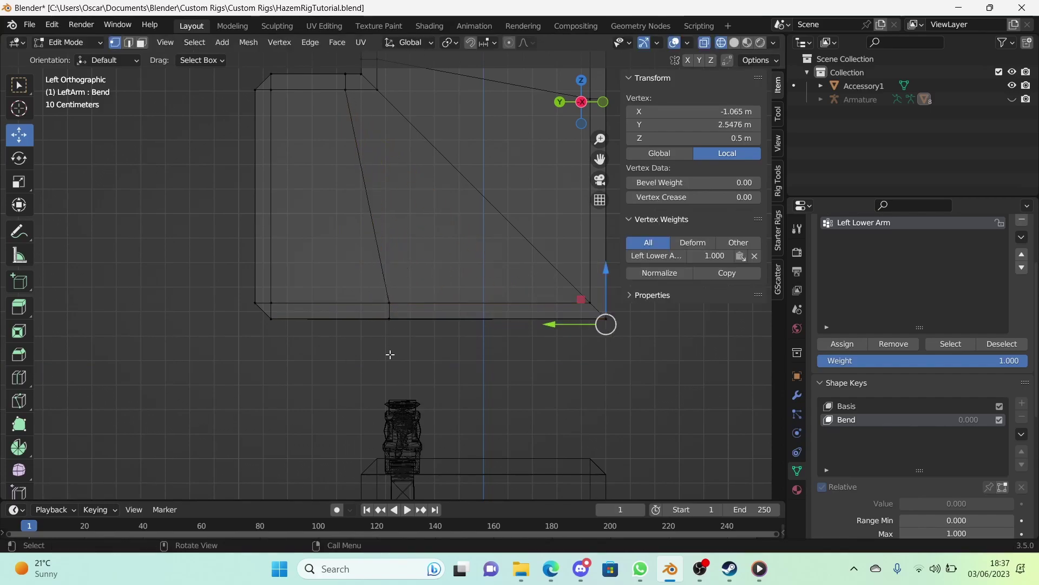
pyautogui.click(423, 352)
pyautogui.keyDown('shift'); pyautogui.moveTo(458, 320); pyautogui.dragTo(417, 388, button='middle'); pyautogui.keyUp('shift')
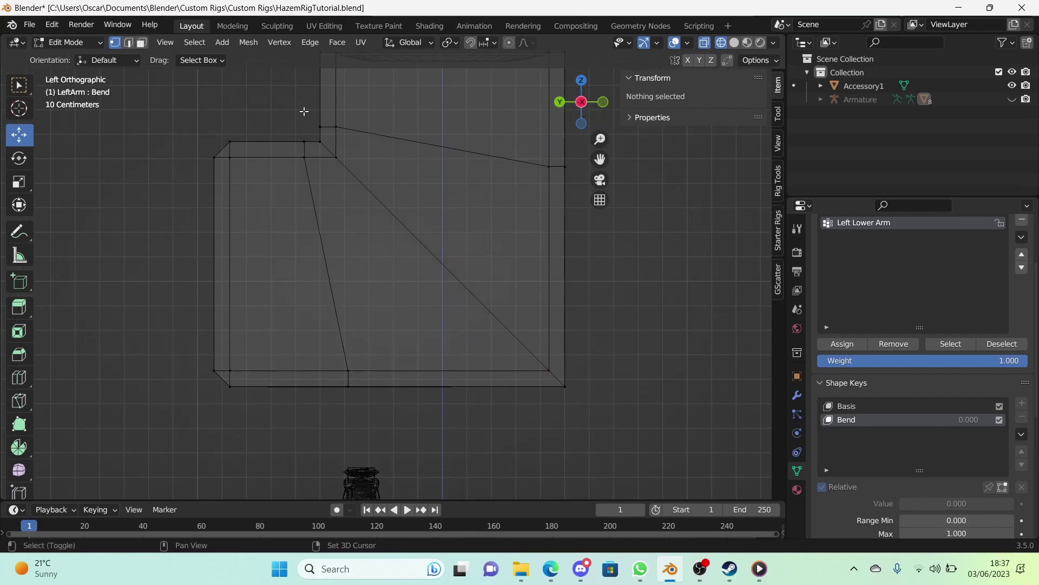
# Raise the upper arm's lowest front edge slightly further along Z above the forearm's top
pyautogui.keyDown('shift'); pyautogui.moveTo(304, 111); pyautogui.dragTo(344, 130); pyautogui.keyUp('shift')
pyautogui.press('g')
pyautogui.press('z')
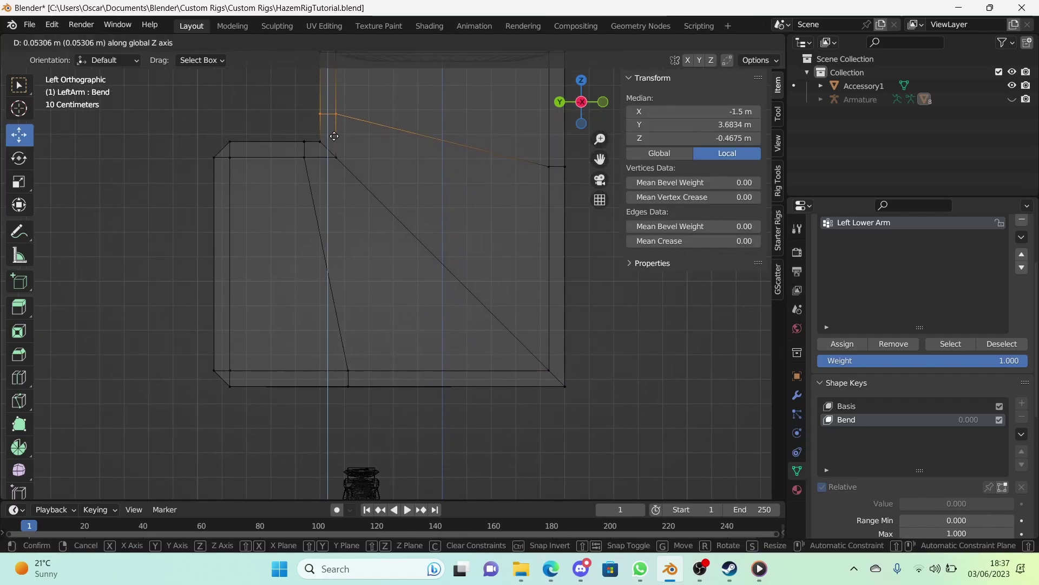
pyautogui.click(334, 134)
pyautogui.click(389, 154)
# Move the top vertices of the forearm column nearest the elbow about 0.08 m along Y towards the hand
pyautogui.moveTo(285, 131); pyautogui.dragTo(309, 162)
pyautogui.press('g')
pyautogui.press('y')
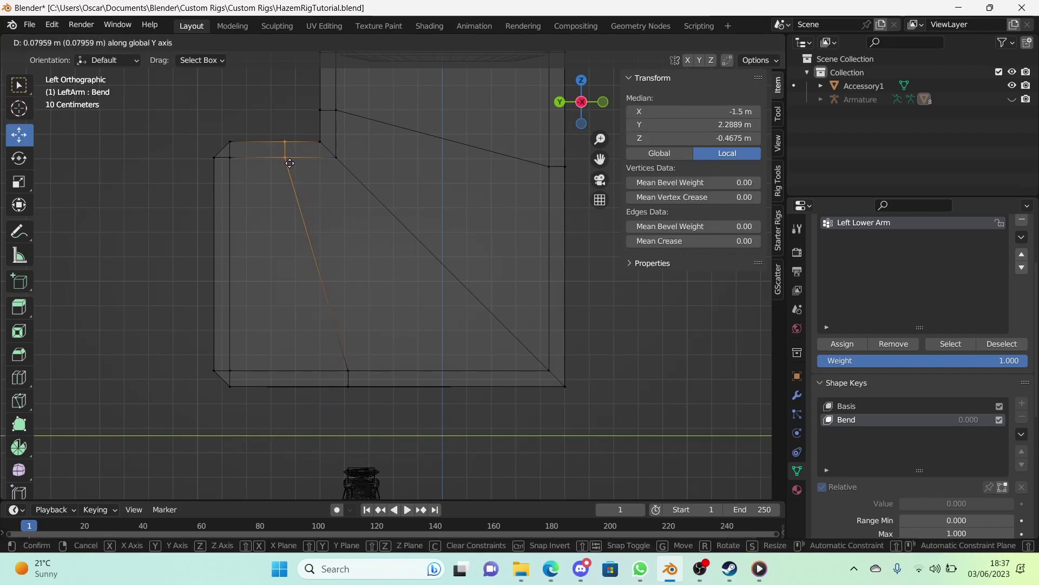
pyautogui.click(286, 166)
# Offset the outermost top and bottom vertices of the forearm column slightly along Y to continue its slant through the bevels
pyautogui.scroll(6, 286, 197)
pyautogui.click(287, 197)
pyautogui.keyDown('shift'); pyautogui.moveTo(287, 197); pyautogui.dragTo(440, 385, button='middle'); pyautogui.keyUp('shift')
pyautogui.moveTo(380, 184); pyautogui.dragTo(468, 232)
pyautogui.press('g')
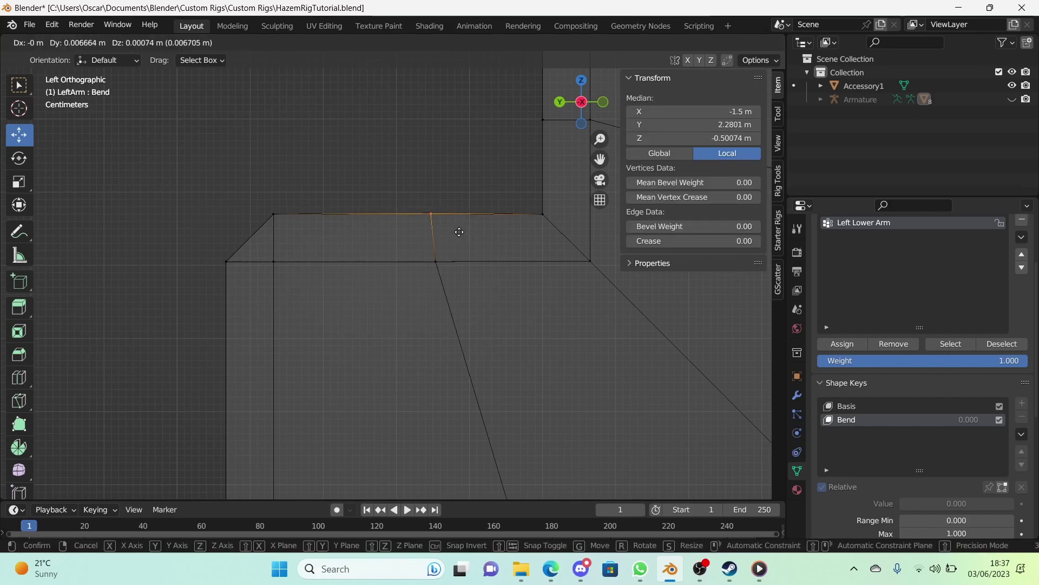
pyautogui.press('y')
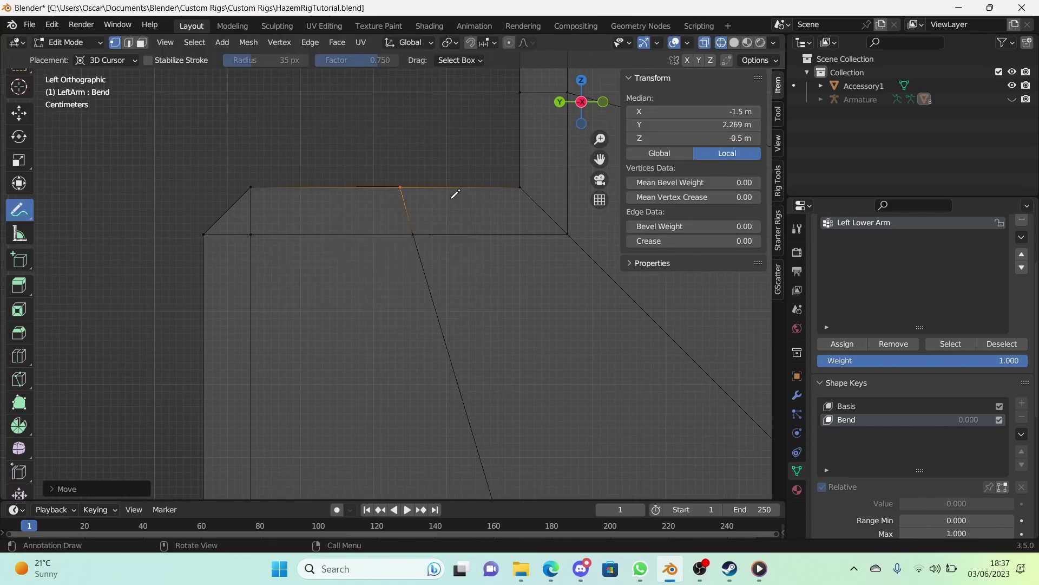
pyautogui.moveTo(479, 209); pyautogui.dragTo(433, 214)
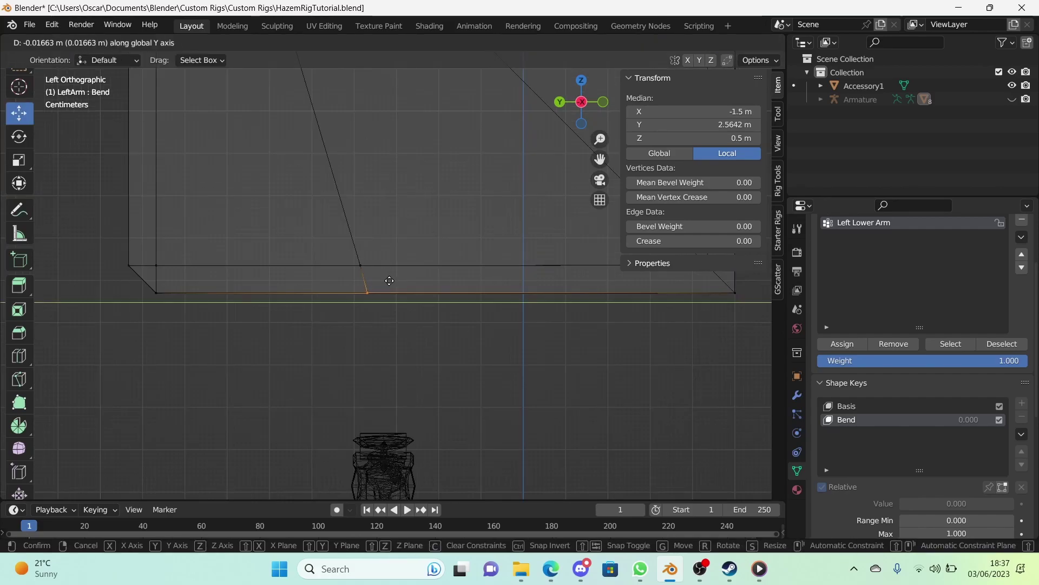
pyautogui.click(391, 281)
pyautogui.click(441, 290)
# Raise the outermost front vertices of the upper arm's slanted edge slightly along Z to continue the slope
pyautogui.scroll(-4, 432, 376)
pyautogui.scroll(6, 391, 135)
pyautogui.moveTo(232, 137); pyautogui.dragTo(275, 196)
pyautogui.press('g')
pyautogui.press('y')
pyautogui.press('z')
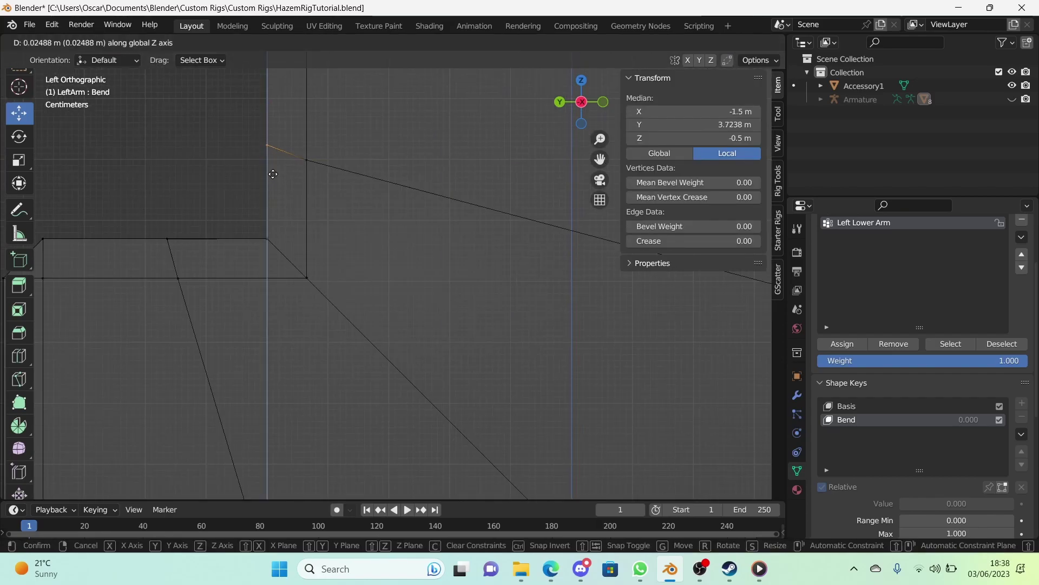
pyautogui.click(274, 178)
pyautogui.click(420, 246)
# Lower the outermost rear vertices of the upper arm's slanted edge about 0.03 m along Z to continue the slope
pyautogui.scroll(-4, 420, 246)
pyautogui.keyDown('shift'); pyautogui.moveTo(448, 276); pyautogui.dragTo(351, 223, button='middle'); pyautogui.keyUp('shift')
pyautogui.moveTo(507, 213); pyautogui.dragTo(550, 249)
pyautogui.press('g')
pyautogui.press('z')
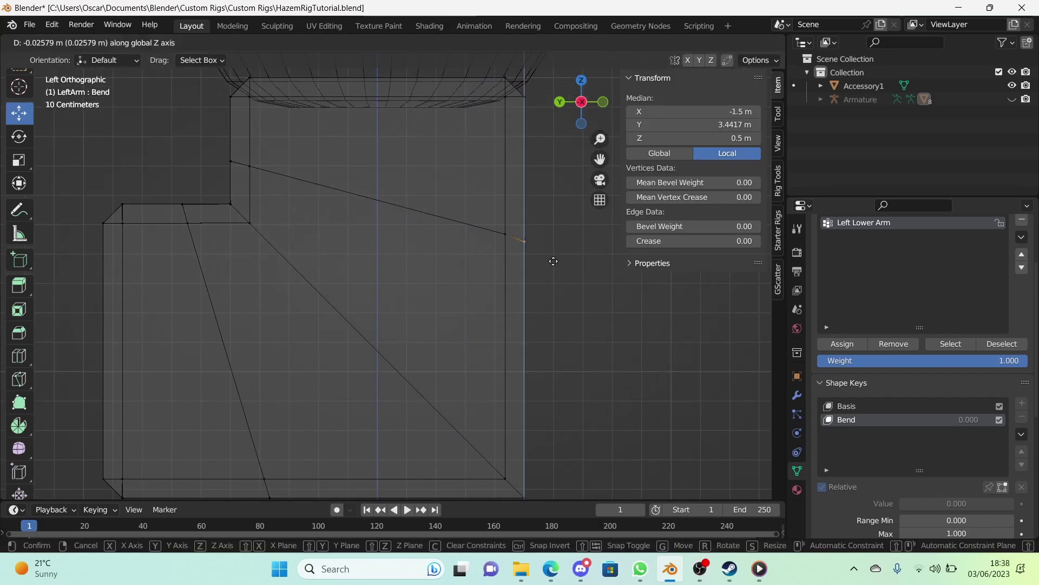
pyautogui.click(553, 259)
pyautogui.click(553, 259)
pyautogui.scroll(-2, 573, 304)
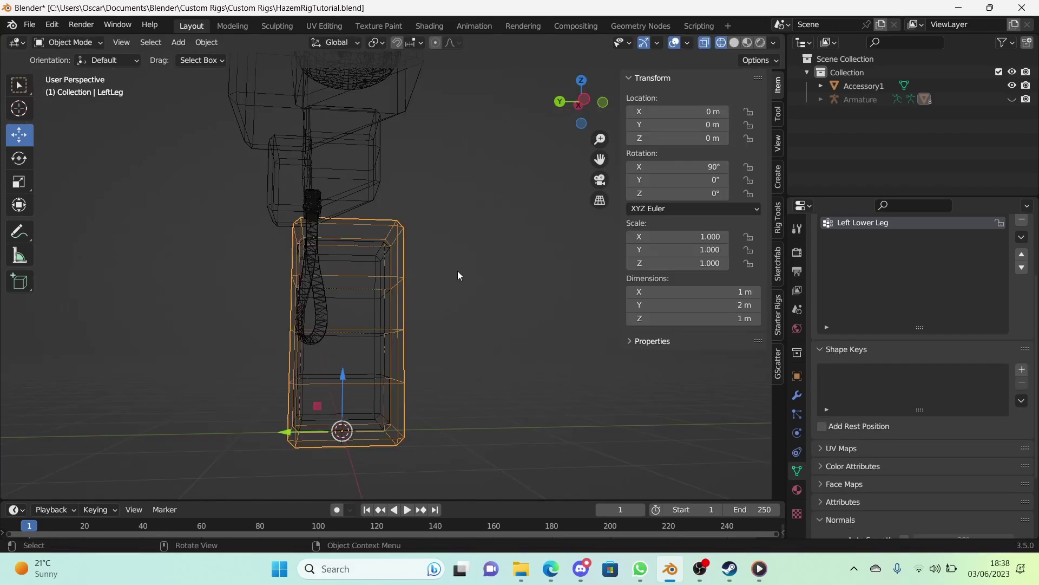
# Unhide the armature and switch it to Pose Mode
pyautogui.keyDown('shift'); pyautogui.moveTo(552, 199); pyautogui.dragTo(606, 199, button='middle'); pyautogui.keyUp('shift')
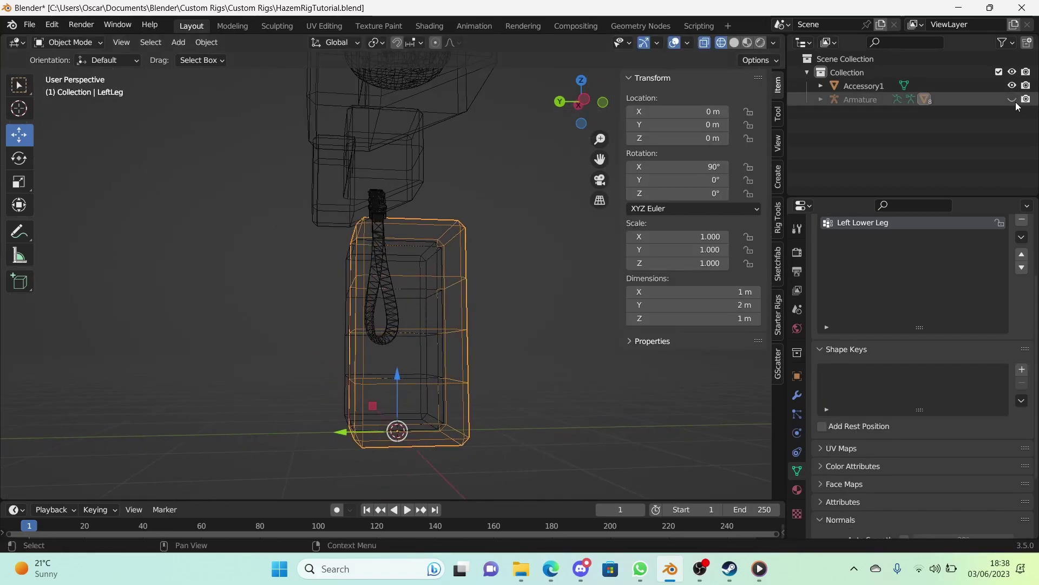
pyautogui.click(1013, 100)
pyautogui.moveTo(528, 246); pyautogui.dragTo(655, 250, button='middle')
pyautogui.click(417, 312)
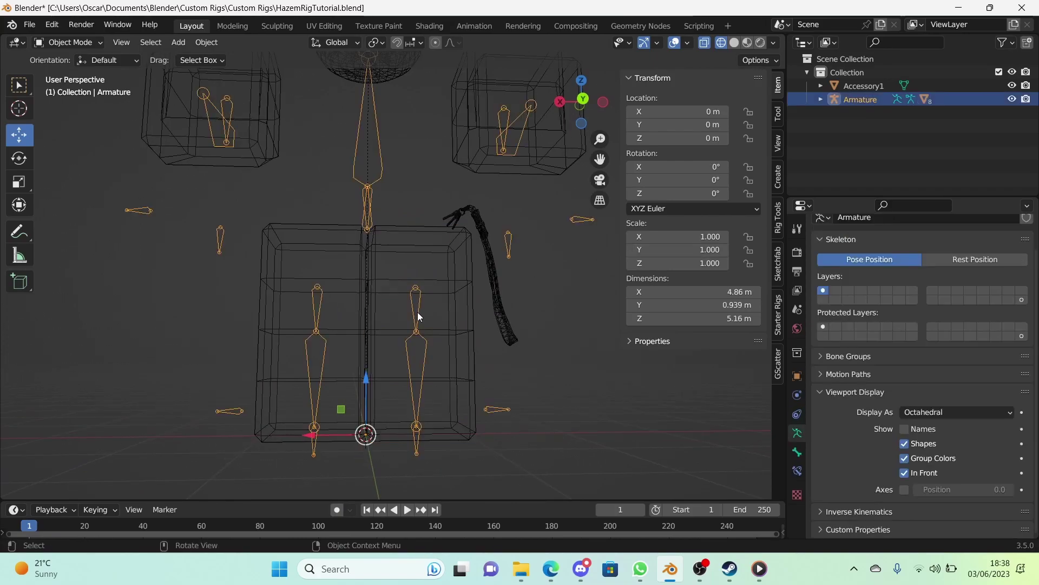
pyautogui.hotkey('ctrl', 'Tab')
# Rotate both lower leg bones backwards until they are nearly horizontal, and return to Object Mode
pyautogui.click(412, 374)
pyautogui.keyDown('shift'); pyautogui.click(319, 379); pyautogui.keyUp('shift')
pyautogui.moveTo(501, 384); pyautogui.dragTo(339, 385, button='middle')
pyautogui.moveTo(386, 422); pyautogui.dragTo(395, 423, button='middle')
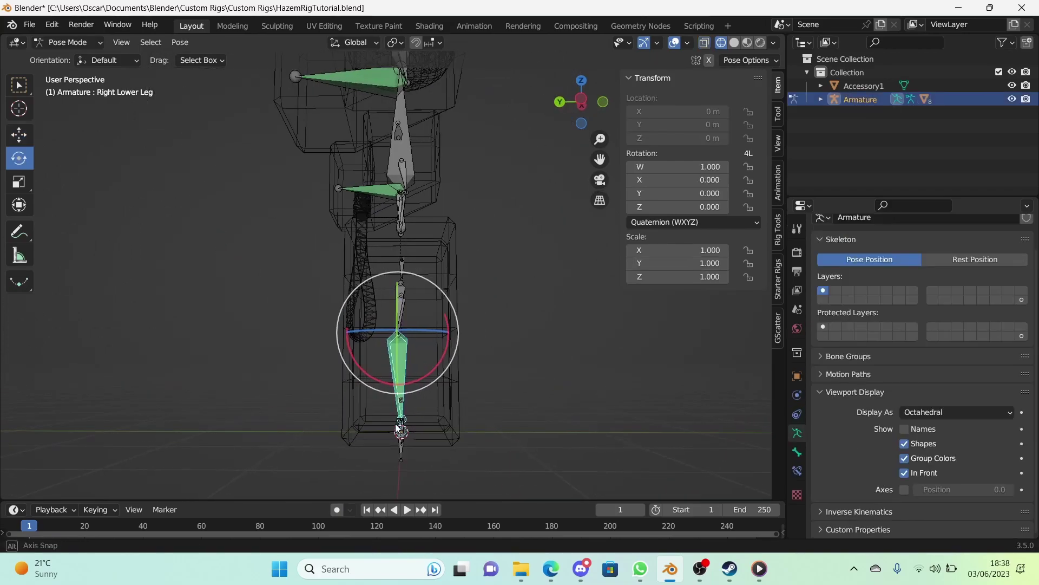
pyautogui.press('r')
pyautogui.click(490, 310)
pyautogui.hotkey('ctrl', 'Tab')
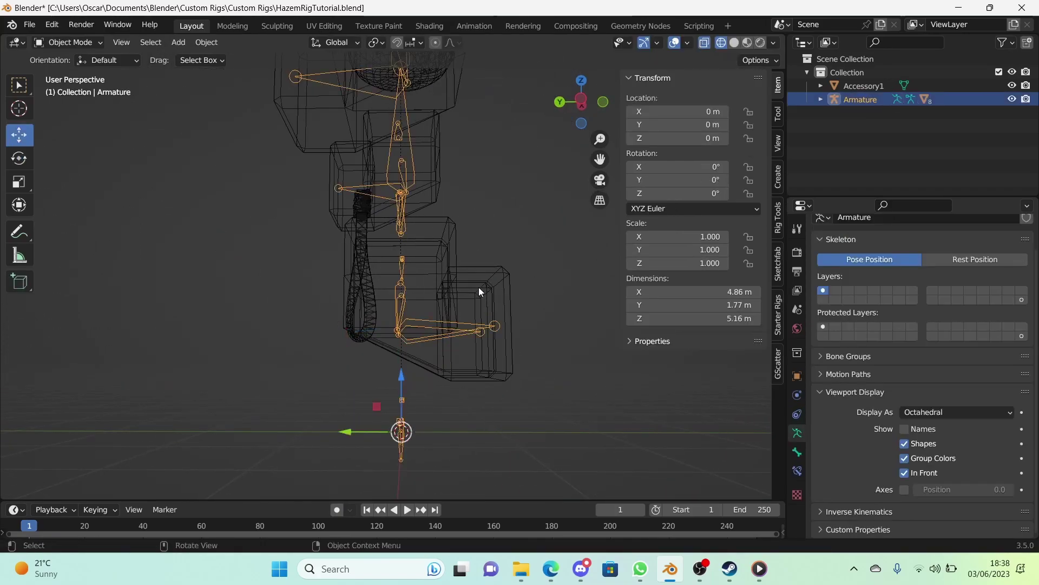
# Hide the armature and the Accessory1 mesh beside the legs
pyautogui.click(1013, 99)
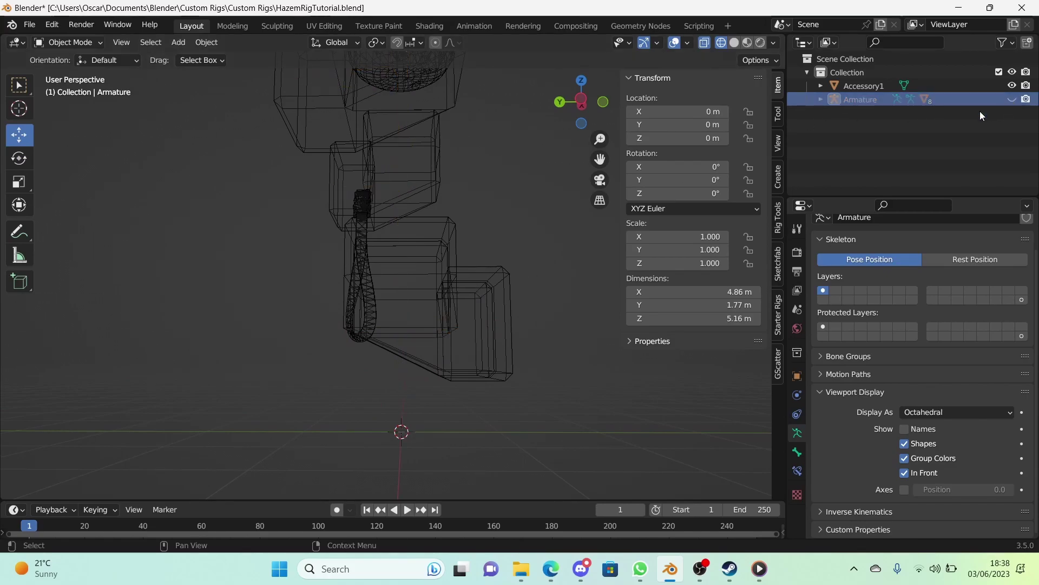
pyautogui.click(366, 301)
pyautogui.moveTo(366, 301); pyautogui.dragTo(529, 295, button='middle')
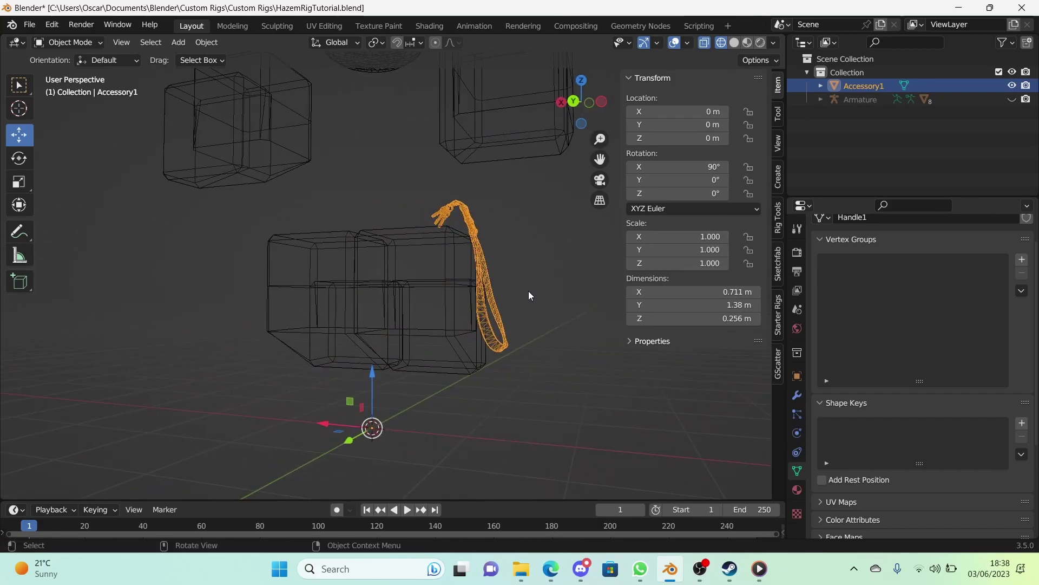
pyautogui.press('h')
# Add a Basis shape key and a second shape key named Bend to the left leg
pyautogui.moveTo(600, 102); pyautogui.dragTo(527, 103)
pyautogui.click(584, 102)
pyautogui.scroll(3, 437, 290)
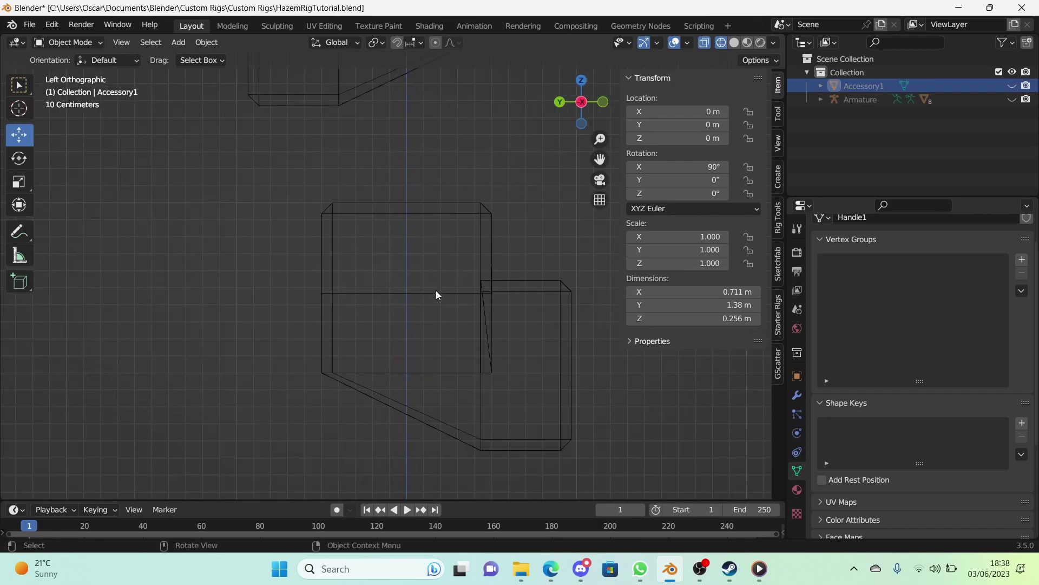
pyautogui.click(479, 329)
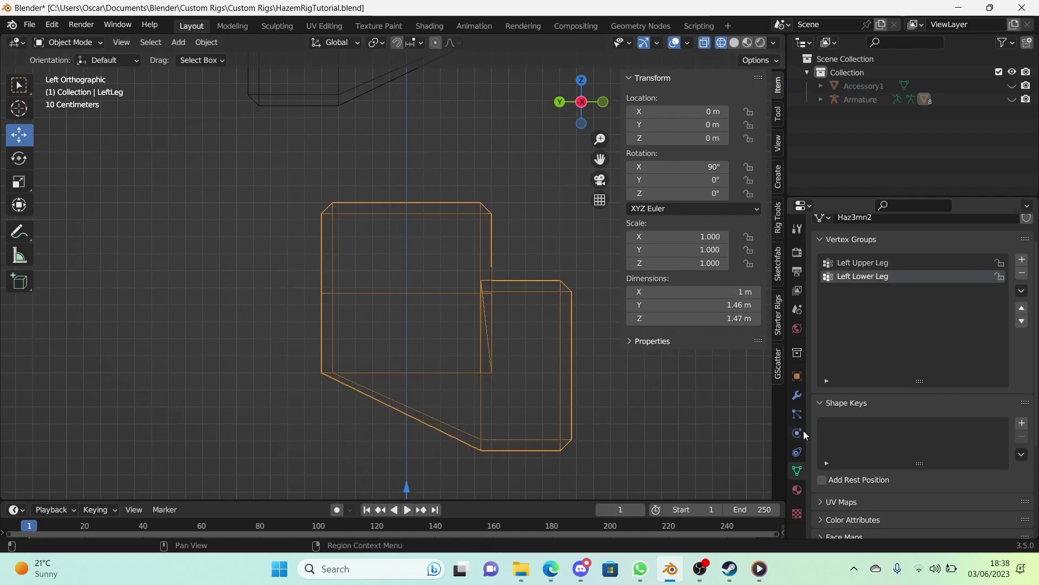
pyautogui.click(1022, 423)
pyautogui.click(1022, 423)
pyautogui.doubleClick(866, 440)
pyautogui.write('Bend')
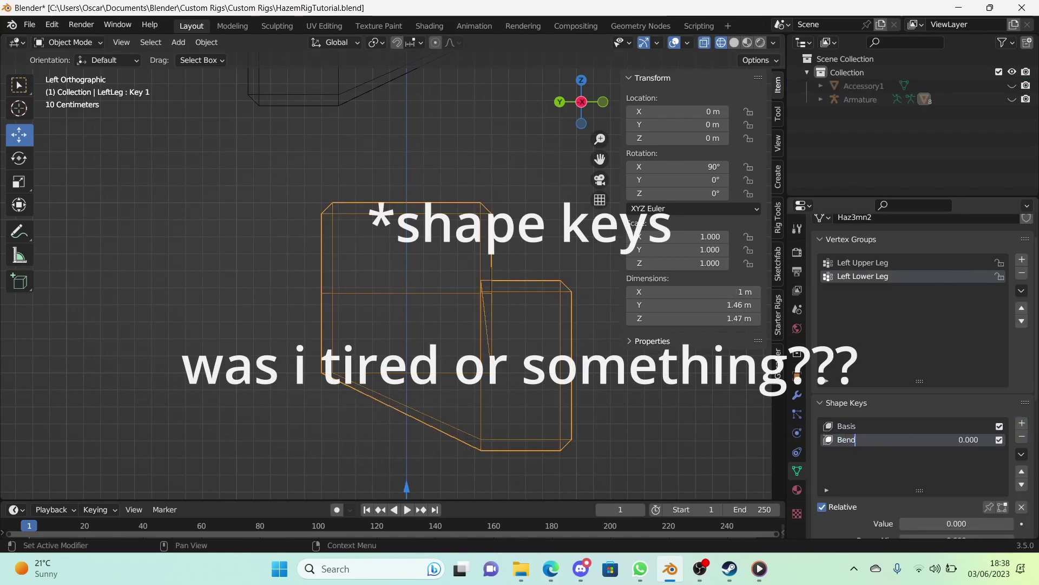
pyautogui.press('Return')
# Add a Basis shape key and a second shape key named Bend to the right leg
pyautogui.moveTo(461, 345); pyautogui.dragTo(373, 352, button='middle')
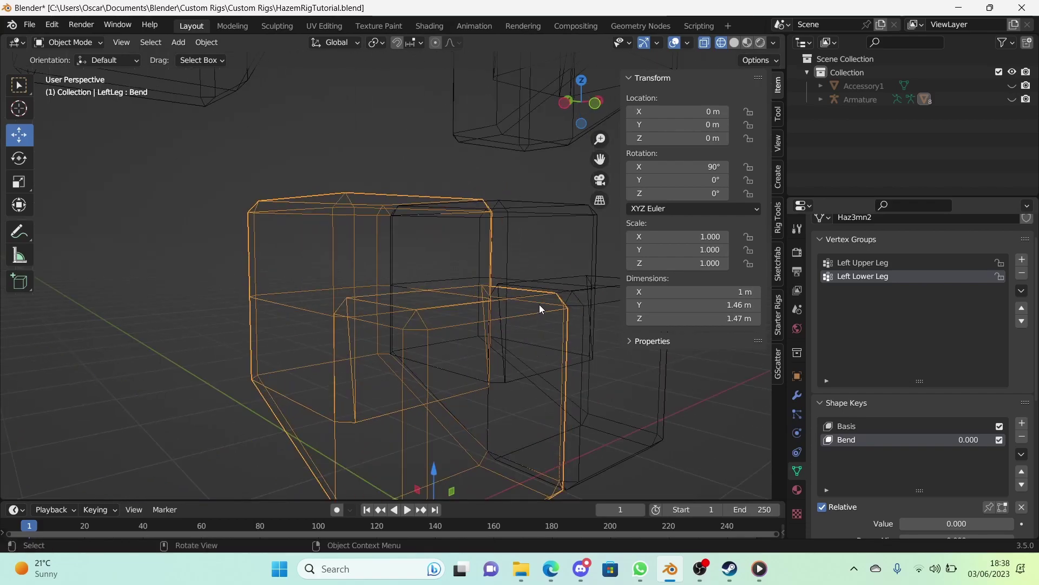
pyautogui.click(540, 305)
pyautogui.click(1022, 422)
pyautogui.click(1022, 422)
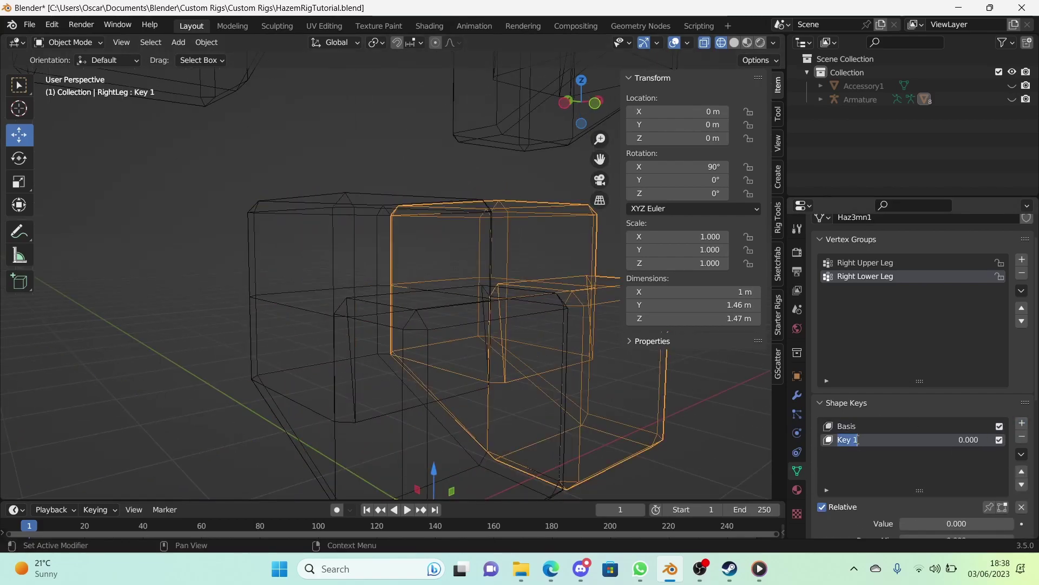
pyautogui.write('Bend')
# Enable the On Cage display of the left leg's Armature modifier
pyautogui.press('ctrl+KP_3')
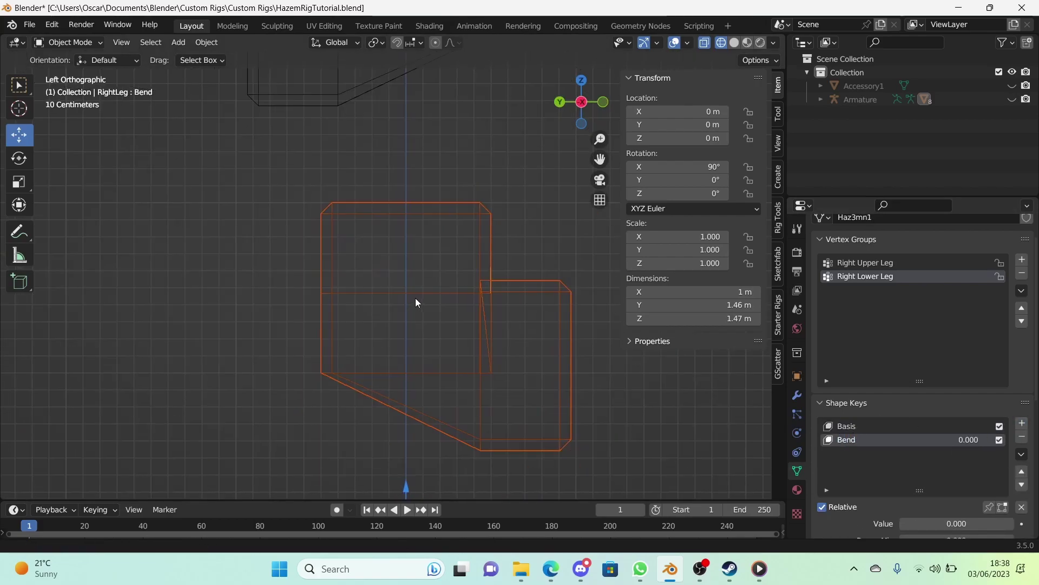
pyautogui.keyDown('shift'); pyautogui.moveTo(415, 297); pyautogui.dragTo(426, 193, button='middle'); pyautogui.keyUp('shift')
pyautogui.scroll(-1, 476, 288)
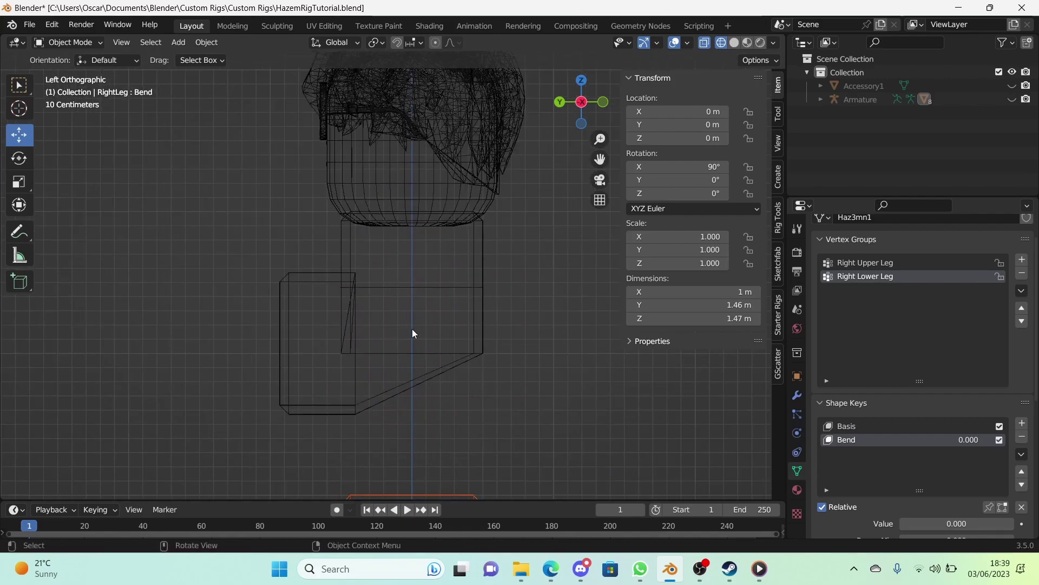
pyautogui.keyDown('shift'); pyautogui.moveTo(434, 316); pyautogui.dragTo(445, 178, button='middle'); pyautogui.keyUp('shift')
pyautogui.keyDown('shift'); pyautogui.moveTo(445, 290); pyautogui.dragTo(454, 176, button='middle'); pyautogui.keyUp('shift')
pyautogui.keyDown('shift'); pyautogui.moveTo(444, 386); pyautogui.dragTo(454, 300, button='middle'); pyautogui.keyUp('shift')
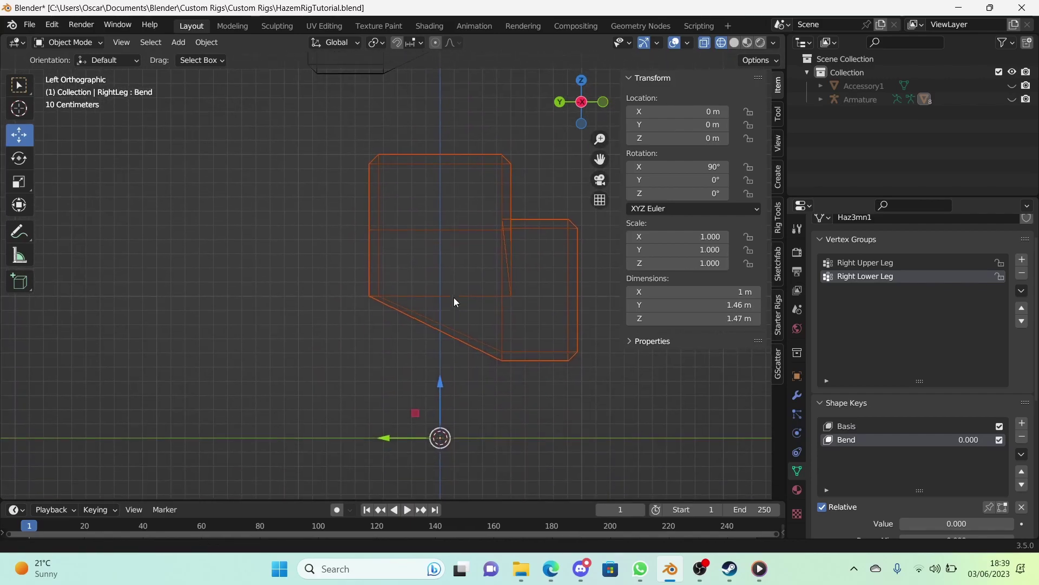
pyautogui.click(939, 379)
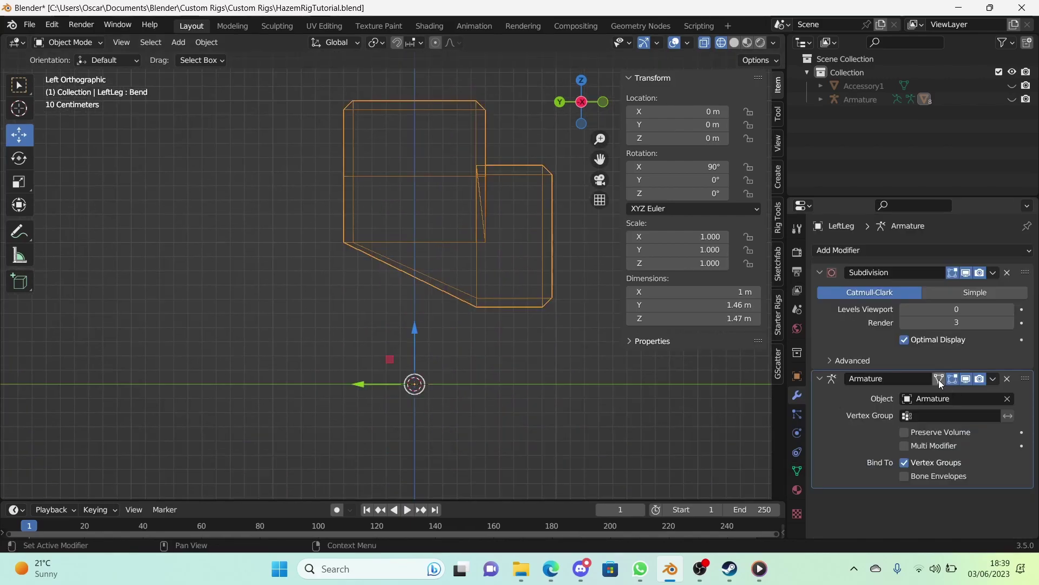
# Edit both leg meshes together and lower the inner front knee vertices about 0.40 m along Z to the calf's inner bottom edge
pyautogui.moveTo(539, 314); pyautogui.dragTo(449, 336, button='middle')
pyautogui.click(553, 211)
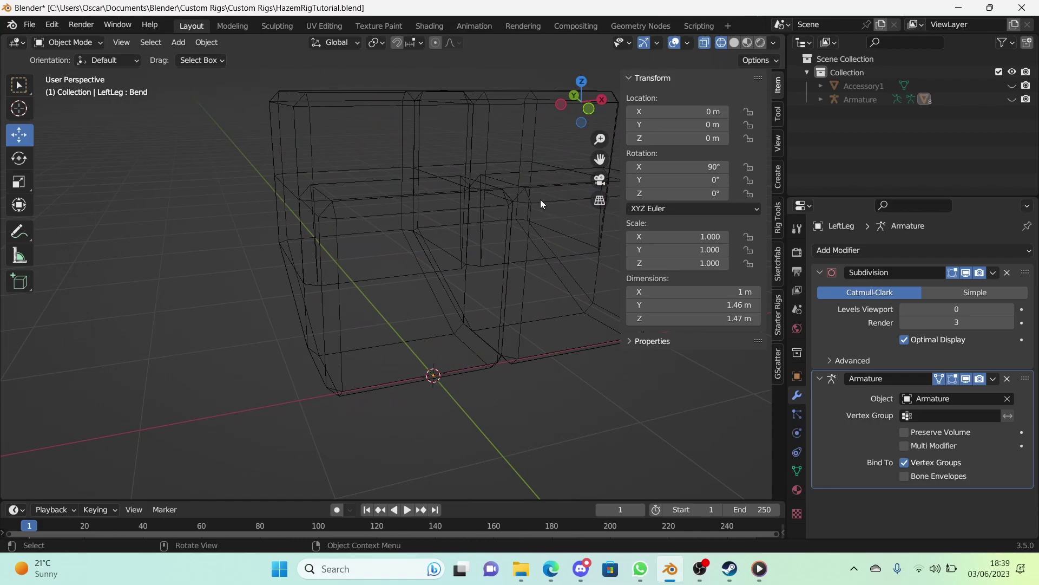
pyautogui.click(540, 201)
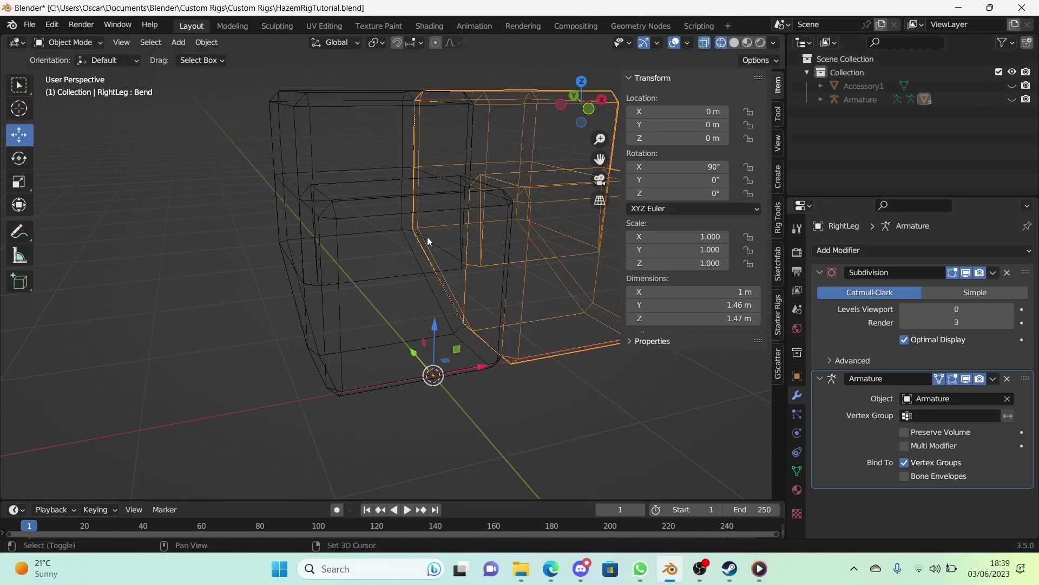
pyautogui.click(379, 210)
pyautogui.press('Tab')
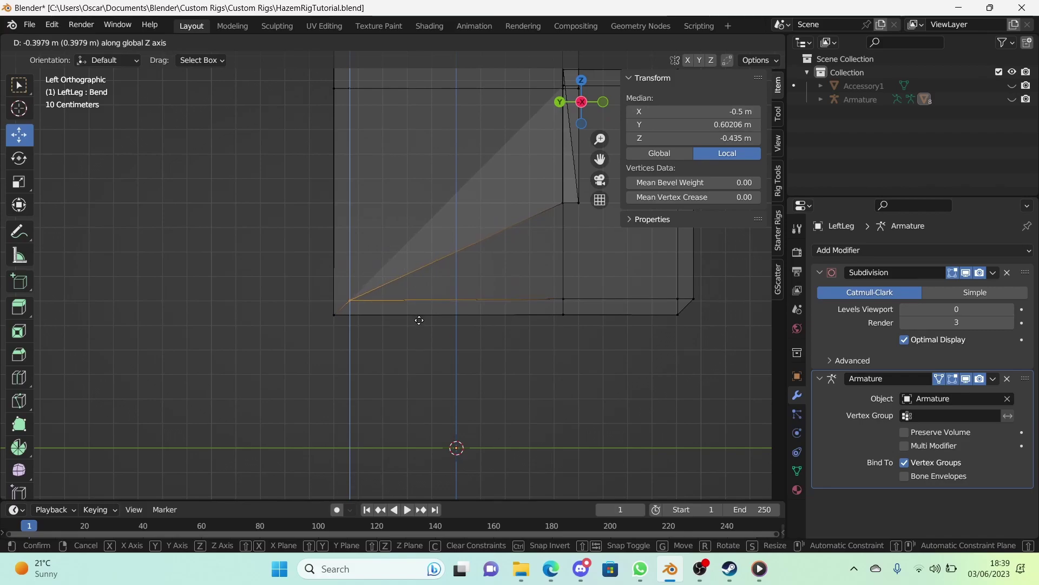
pyautogui.click(418, 319)
pyautogui.click(473, 339)
# Move the whole column of calf vertices nearest the knee backwards along Y, just past the thigh's back edge
pyautogui.scroll(5, 484, 213)
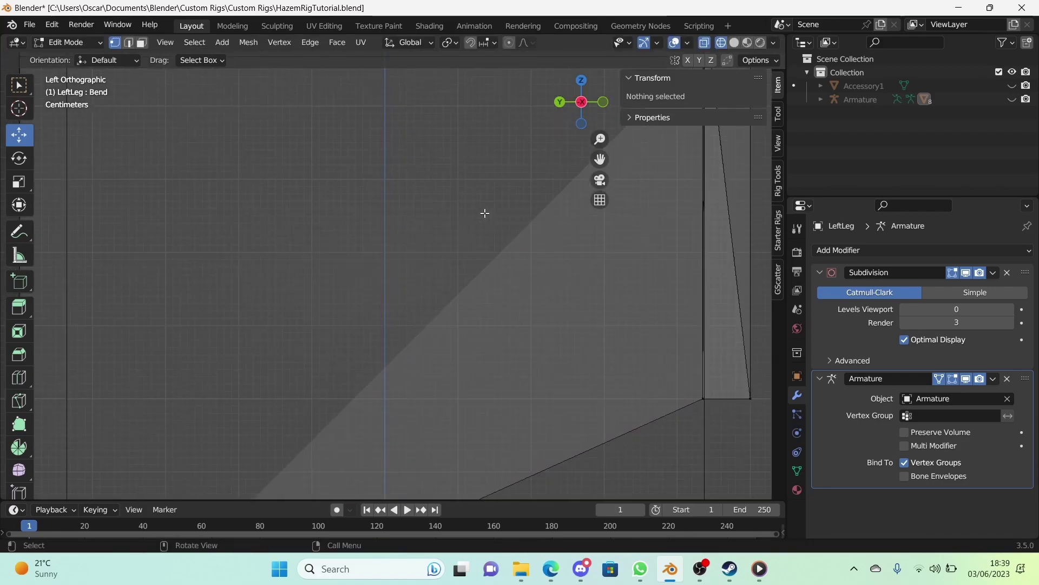
pyautogui.scroll(-5, 484, 214)
pyautogui.keyDown('shift'); pyautogui.moveTo(485, 213); pyautogui.dragTo(363, 308, button='middle'); pyautogui.keyUp('shift')
pyautogui.scroll(9, 383, 315)
pyautogui.moveTo(387, 314); pyautogui.dragTo(449, 184)
pyautogui.scroll(-9, 466, 390)
pyautogui.keyDown('shift'); pyautogui.moveTo(466, 390); pyautogui.dragTo(481, 254, button='middle'); pyautogui.keyUp('shift')
pyautogui.keyDown('shift'); pyautogui.moveTo(393, 450); pyautogui.dragTo(432, 365); pyautogui.keyUp('shift')
pyautogui.press('g')
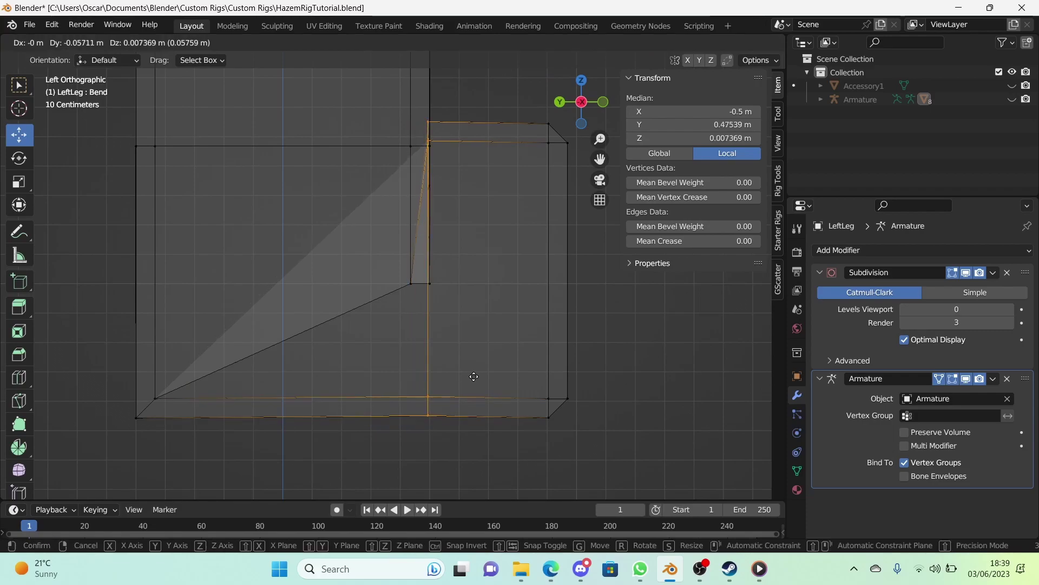
pyautogui.click(490, 376)
# Raise the thigh's lowest back-of-knee vertices along Z to just below the calf's top edges
pyautogui.moveTo(371, 238); pyautogui.dragTo(449, 303)
pyautogui.press('g')
pyautogui.press('z')
pyautogui.click(438, 189)
# Raise the small square of back-of-knee vertices along Z so its lower edge meets the calf's top
pyautogui.moveTo(364, 118); pyautogui.dragTo(432, 193)
pyautogui.scroll(3, 432, 194)
pyautogui.keyDown('shift'); pyautogui.moveTo(431, 194); pyautogui.dragTo(404, 362, button='middle'); pyautogui.keyUp('shift')
pyautogui.press('g')
pyautogui.press('z')
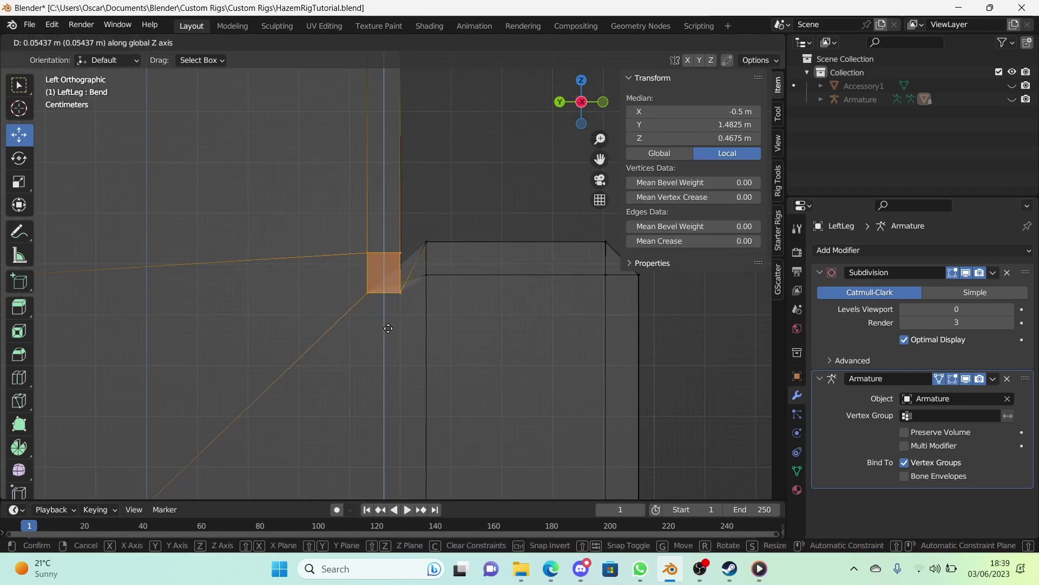
pyautogui.click(388, 328)
# Lower the inner vertices of the back knee crease about 0.07 m along Z to align with the calf's inner upper edge
pyautogui.click(366, 239)
pyautogui.press('g')
pyautogui.press('z')
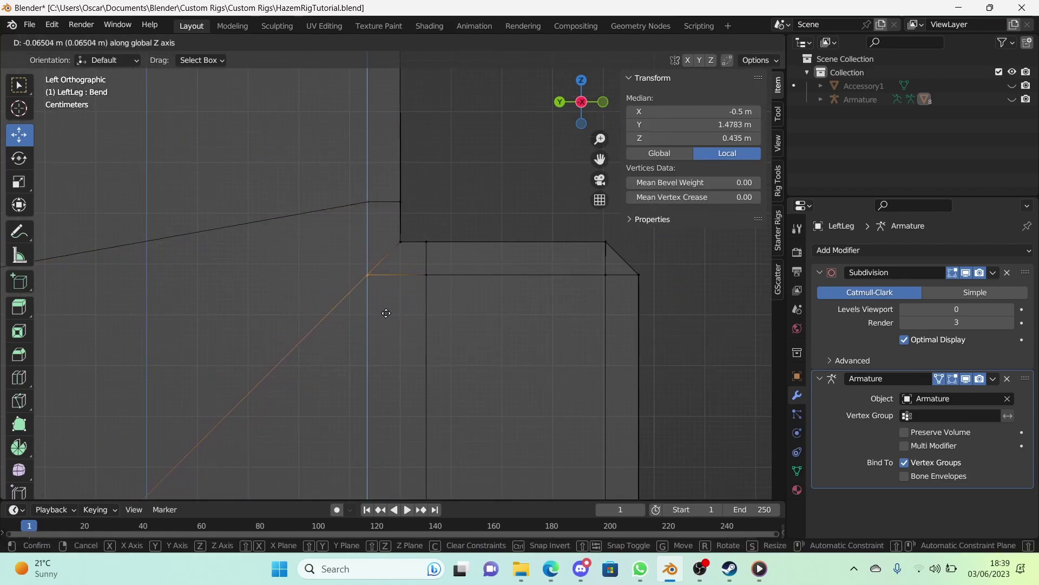
pyautogui.click(387, 315)
pyautogui.click(388, 322)
pyautogui.scroll(-4, 388, 319)
pyautogui.keyDown('shift'); pyautogui.moveTo(413, 445); pyautogui.dragTo(403, 333, button='middle'); pyautogui.keyUp('shift')
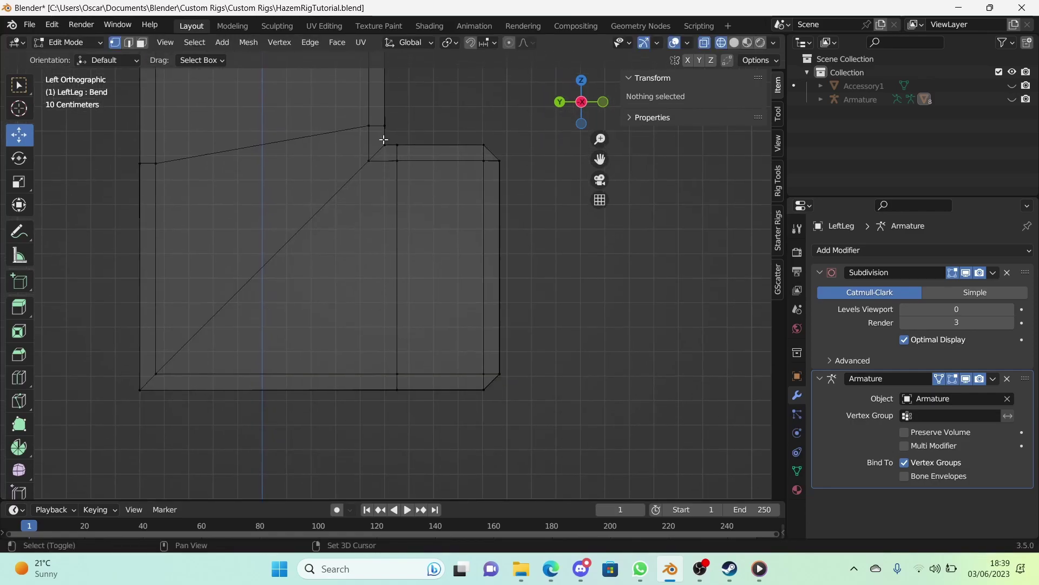
# Slant the calf column nearest the knee by moving its top vertices backwards and its bottom vertices forwards along Y
pyautogui.moveTo(388, 138); pyautogui.dragTo(414, 174)
pyautogui.press('g')
pyautogui.press('y')
pyautogui.click(449, 227)
pyautogui.press('g')
pyautogui.moveTo(371, 355); pyautogui.dragTo(381, 383)
pyautogui.press('y')
pyautogui.click(417, 403)
pyautogui.click(432, 325)
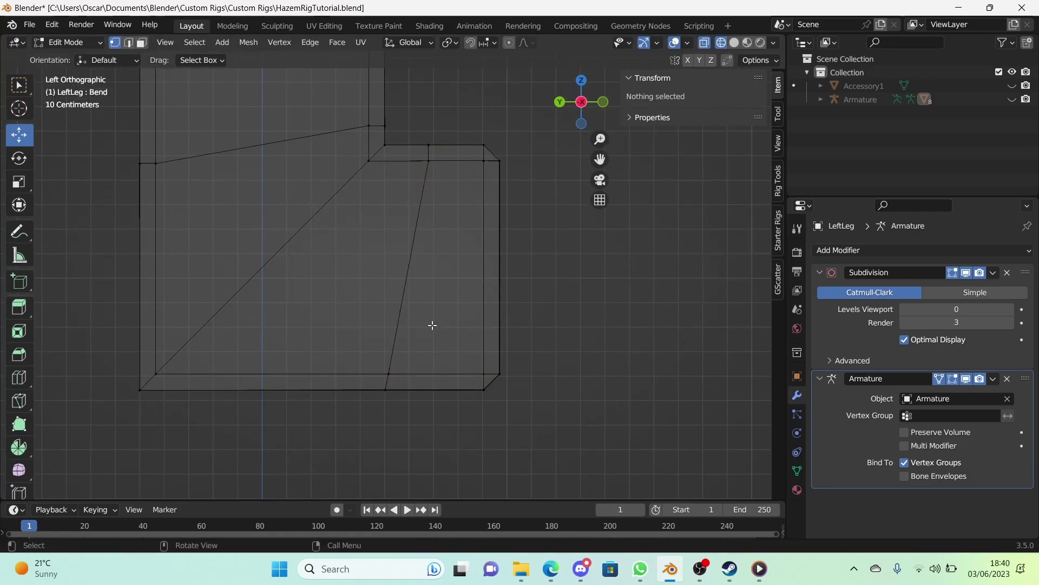
# Adjust the outermost top vertices of the slanted calf column slightly along Y
pyautogui.keyDown('alt'); pyautogui.click(429, 145); pyautogui.keyUp('alt')
pyautogui.press('g')
pyautogui.press('y')
pyautogui.click(444, 147)
# Raise the thigh's back-of-knee edge slightly along Z, away from the calf's top
pyautogui.click(125, 145)
pyautogui.keyDown('shift'); pyautogui.moveTo(125, 145); pyautogui.dragTo(209, 219, button='middle'); pyautogui.keyUp('shift')
pyautogui.moveTo(209, 218); pyautogui.dragTo(260, 254)
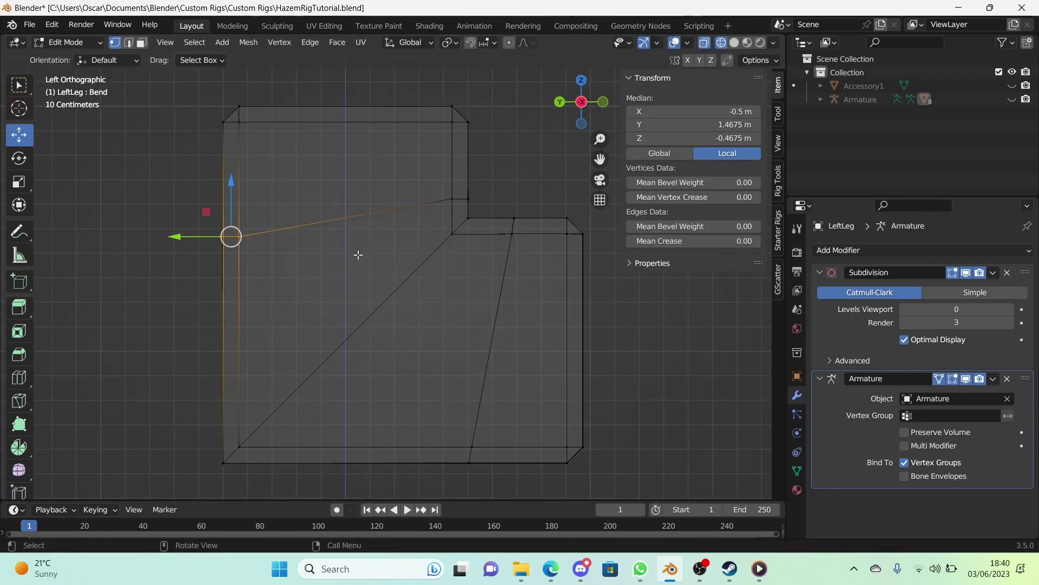
pyautogui.moveTo(435, 181); pyautogui.dragTo(480, 206)
pyautogui.press('g')
pyautogui.press('z')
pyautogui.click(476, 193)
pyautogui.click(511, 215)
pyautogui.click(511, 216)
pyautogui.keyDown('shift'); pyautogui.click(472, 216); pyautogui.keyUp('shift')
pyautogui.press('g')
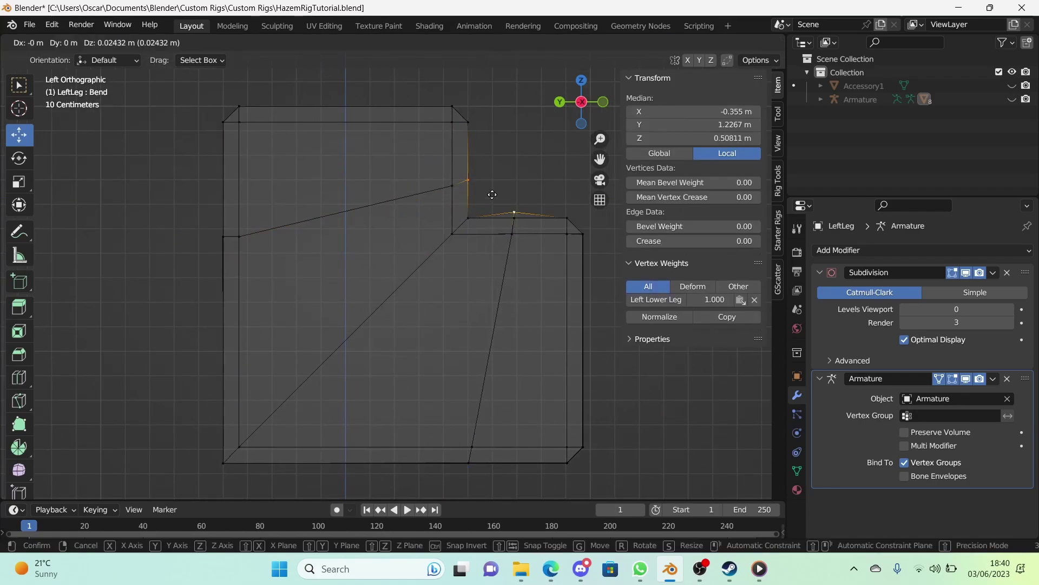
pyautogui.rightClick(491, 195)
pyautogui.click(484, 185)
pyautogui.click(521, 198)
pyautogui.click(463, 192)
pyautogui.press('g')
pyautogui.rightClick(479, 172)
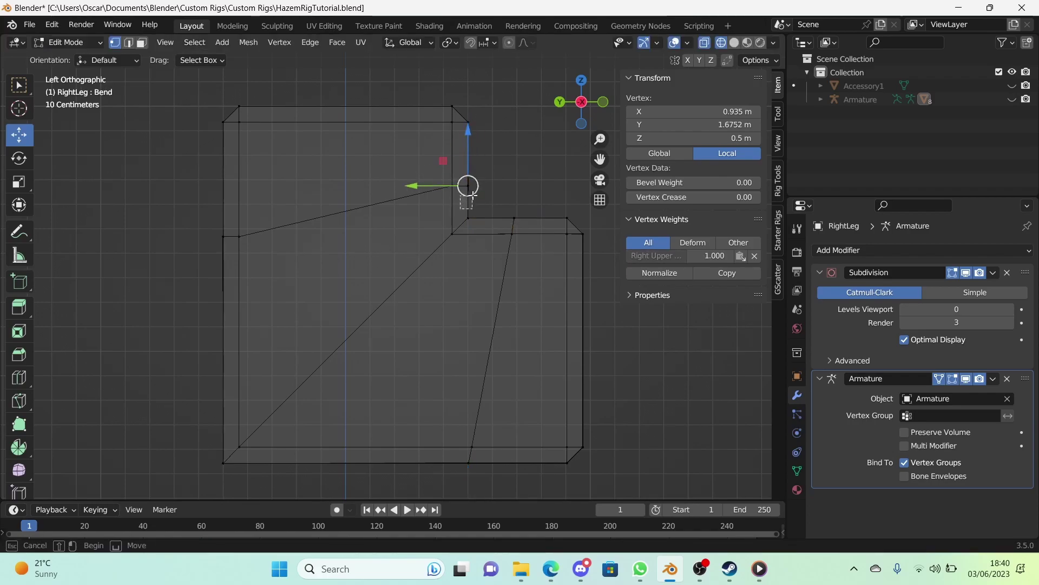
# Add the lower back-of-knee vertices to the selection and move them along Z in the right leg's Bend shape
pyautogui.keyDown('shift'); pyautogui.click(469, 199); pyautogui.keyUp('shift')
pyautogui.press('g')
pyautogui.press('z')
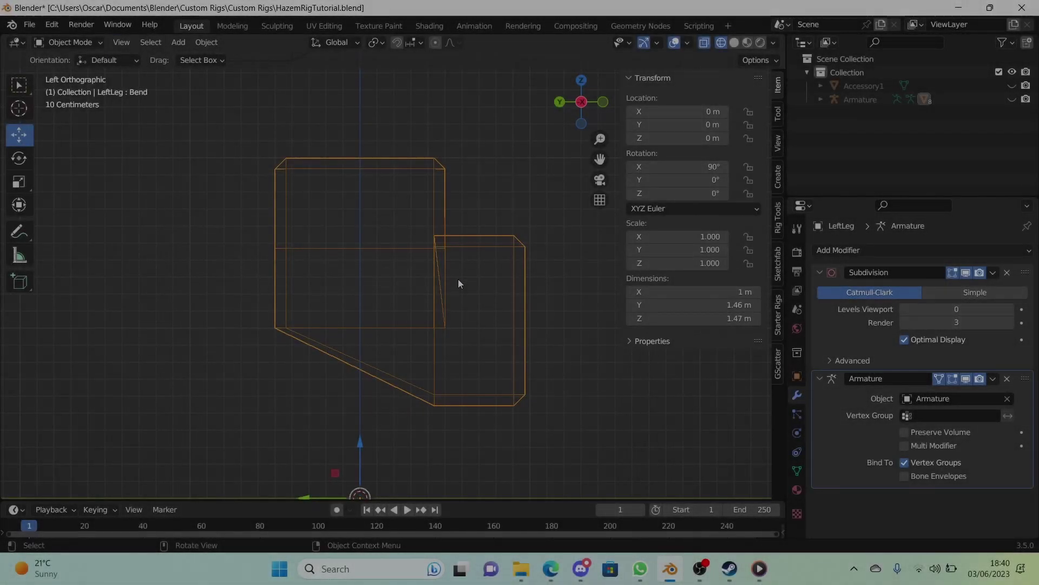
# Examine the bent leg and arm meshes and the left limbs' Bend shape keys from several sides
pyautogui.moveTo(458, 279); pyautogui.dragTo(524, 299, button='middle')
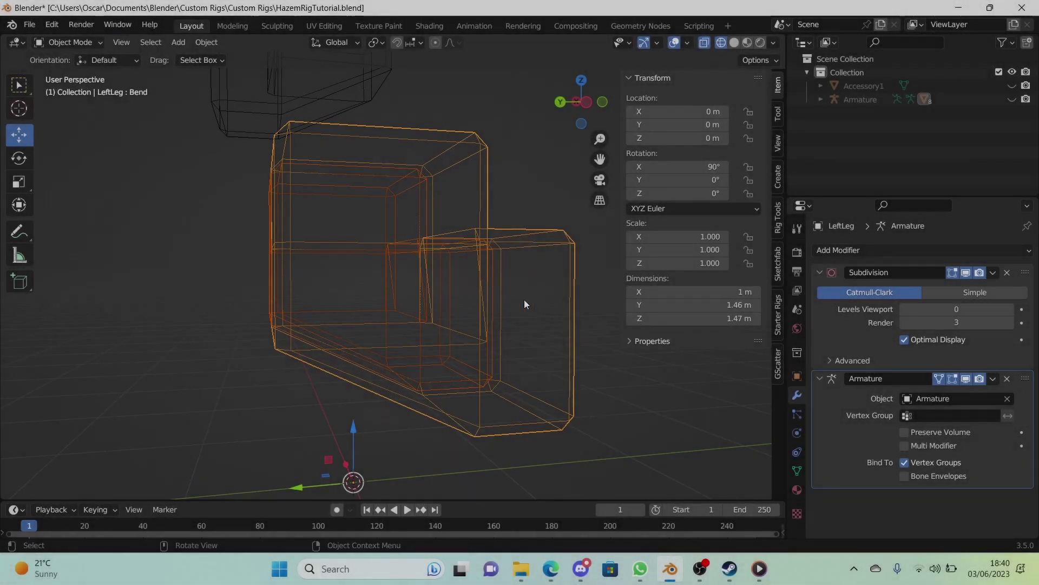
pyautogui.click(796, 470)
pyautogui.moveTo(365, 324); pyautogui.dragTo(266, 358, button='middle')
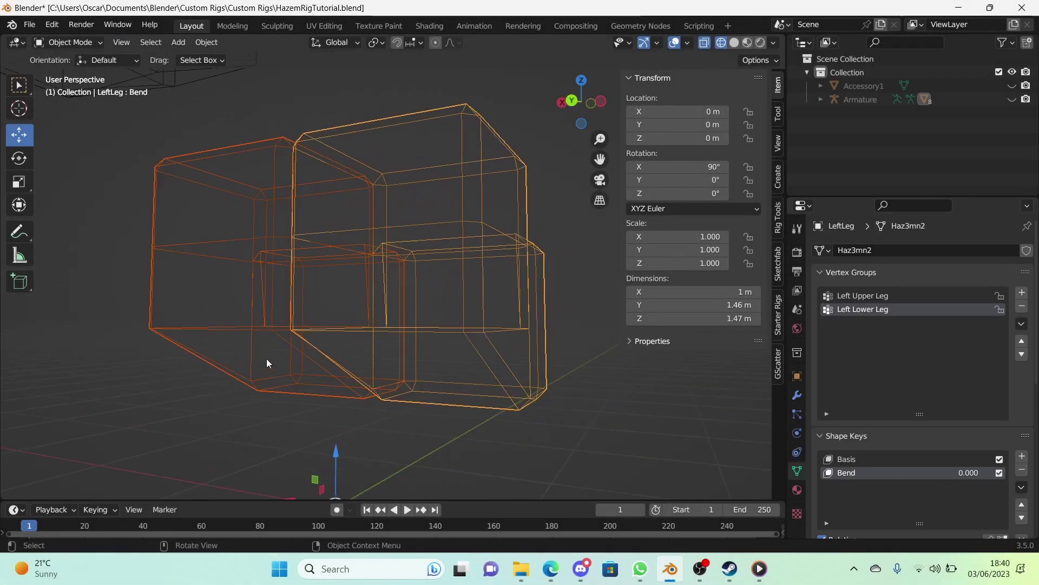
pyautogui.click(266, 358)
pyautogui.click(401, 312)
pyautogui.click(441, 333)
pyautogui.scroll(-5, 455, 343)
pyautogui.moveTo(455, 343); pyautogui.dragTo(430, 373, button='middle')
pyautogui.scroll(-3, 362, 357)
pyautogui.click(406, 200)
pyautogui.moveTo(406, 201)
pyautogui.mouseDown(button='middle')
pyautogui.moveTo(403, 257)
pyautogui.moveTo(450, 322)
pyautogui.mouseUp(button='middle')
pyautogui.scroll(2, 450, 323)
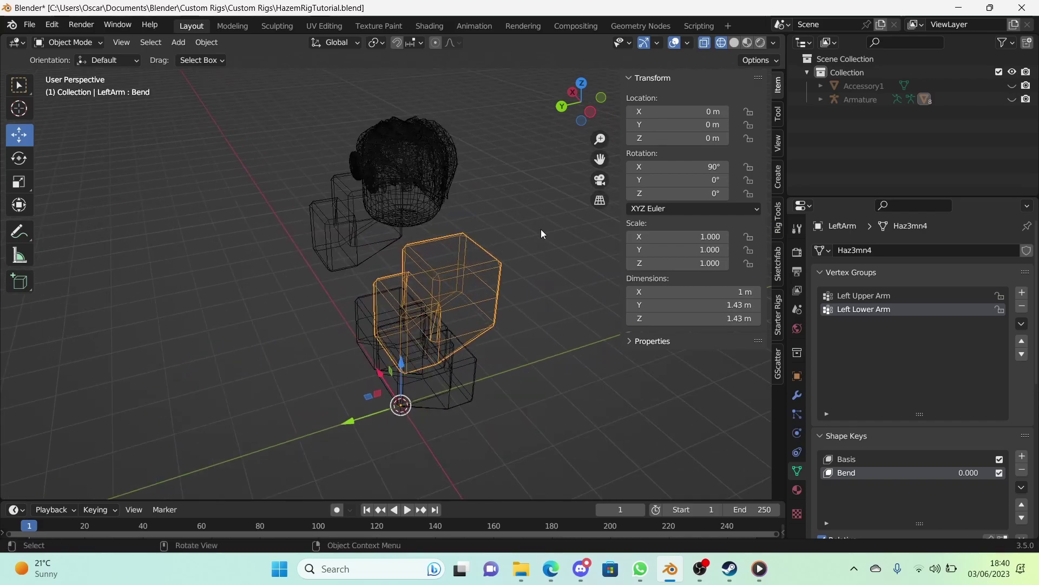
# Show the model in solid shading and set the left arm's Bend shape key value to 1.000
pyautogui.click(731, 45)
pyautogui.moveTo(463, 172)
pyautogui.mouseDown(button='middle')
pyautogui.moveTo(447, 122)
pyautogui.moveTo(447, 214)
pyautogui.mouseUp(button='middle')
pyautogui.scroll(2, 447, 122)
pyautogui.scroll(-4, 452, 239)
pyautogui.scroll(-5, 844, 427)
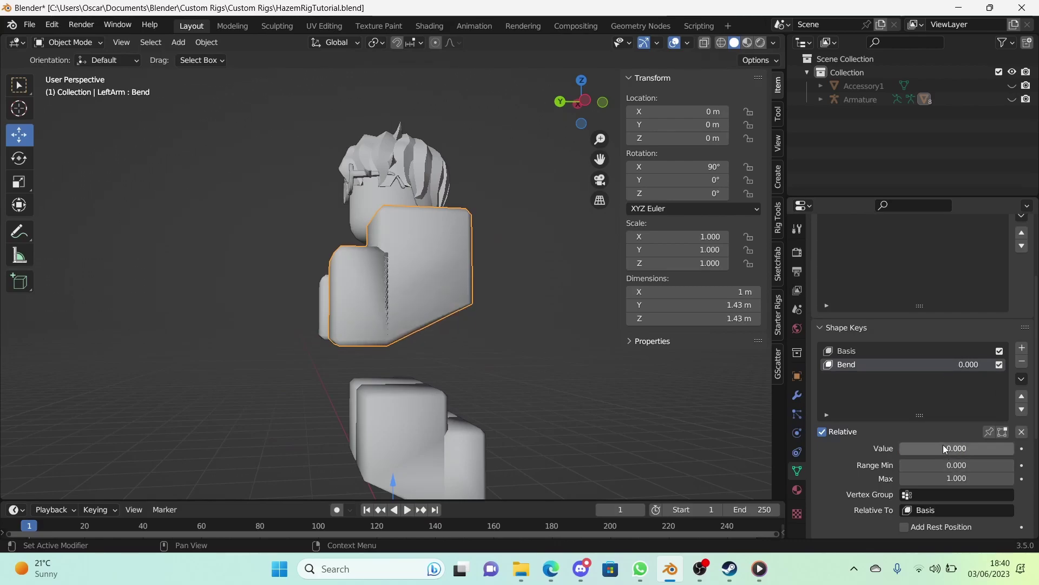
pyautogui.moveTo(943, 448); pyautogui.dragTo(1013, 448)
# Unhide Accessory1, the Armature and the Torso mesh so the whole character is shown
pyautogui.scroll(7, 276, 297)
pyautogui.moveTo(277, 296); pyautogui.dragTo(264, 297, button='middle')
pyautogui.scroll(-6, 264, 296)
pyautogui.moveTo(543, 334); pyautogui.dragTo(484, 340, button='middle')
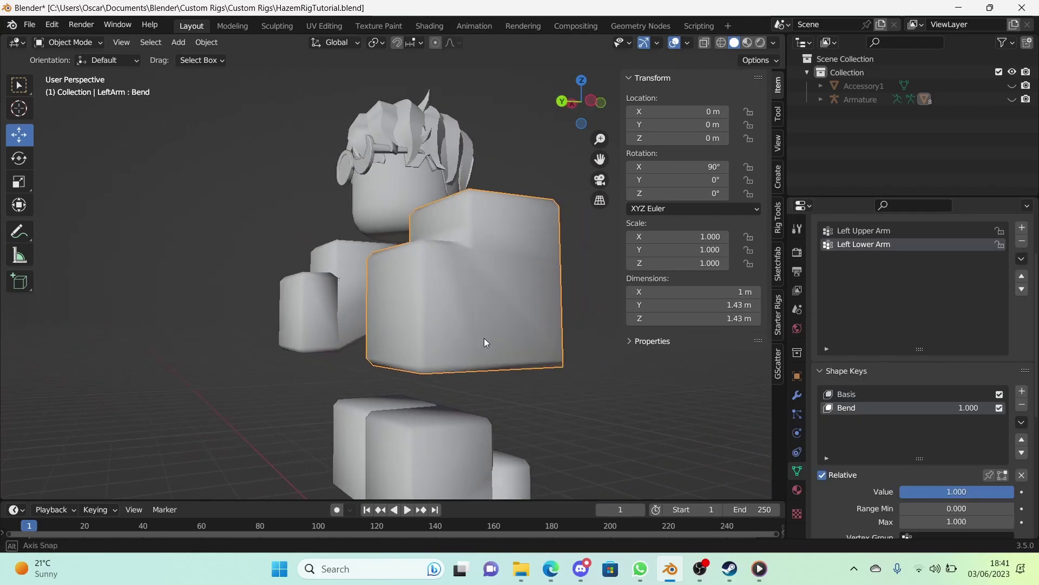
pyautogui.moveTo(1012, 100); pyautogui.dragTo(1012, 85)
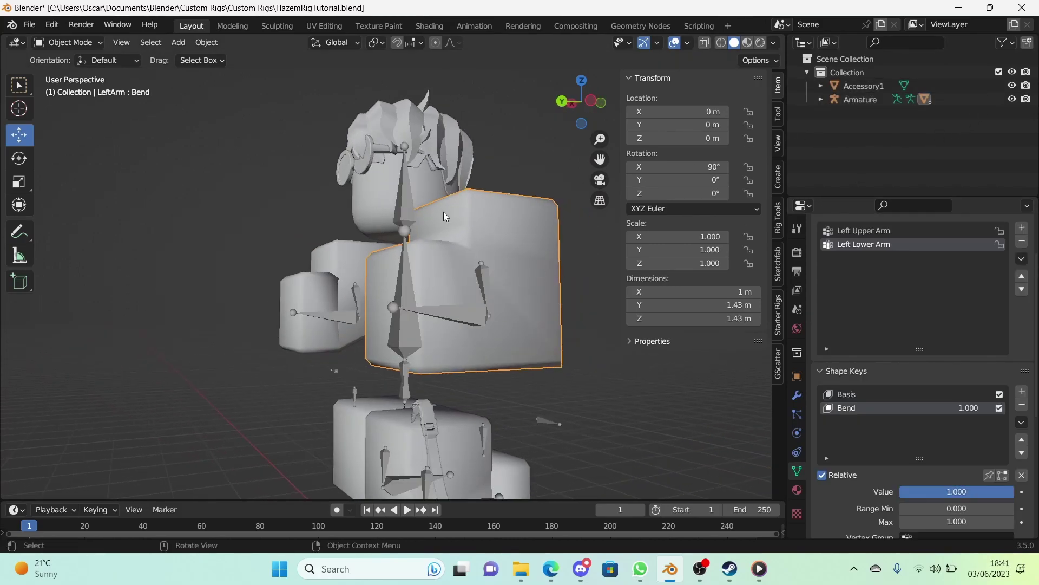
pyautogui.click(820, 100)
pyautogui.scroll(-2, 932, 169)
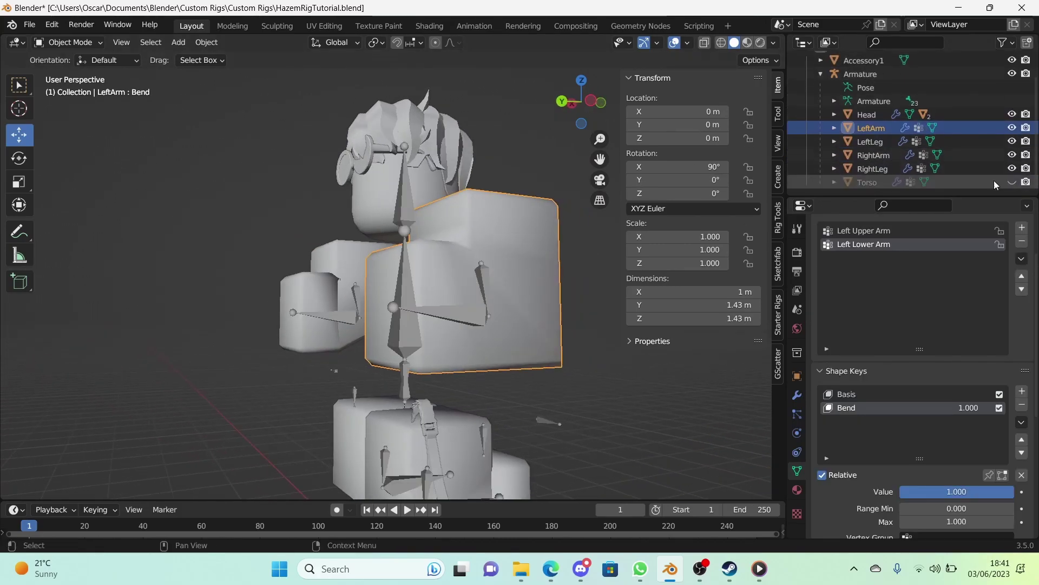
pyautogui.click(1012, 180)
pyautogui.scroll(2, 866, 130)
pyautogui.click(821, 100)
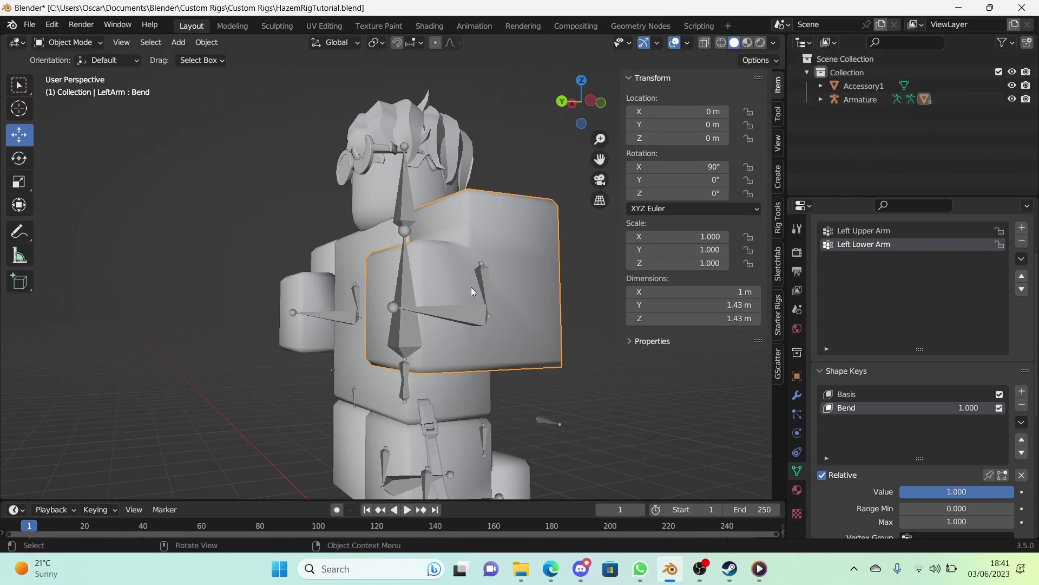
# Try rotating the Left Lower Arm bone in Pose Mode to check how the bent elbow deforms
pyautogui.moveTo(471, 287); pyautogui.dragTo(439, 310, button='middle')
pyautogui.click(440, 312)
pyautogui.hotkey('ctrl', 'Tab')
pyautogui.click(436, 320)
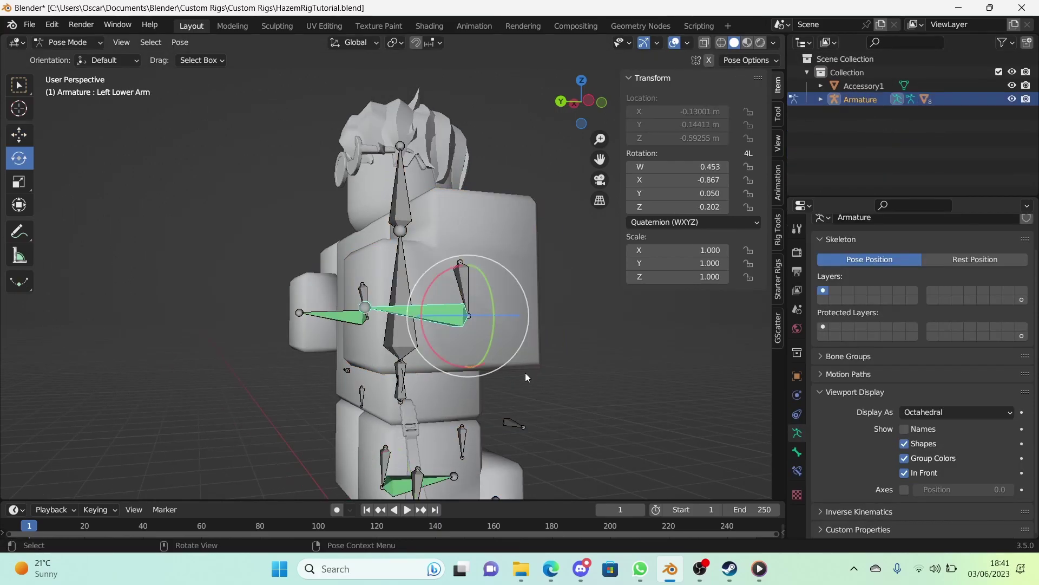
pyautogui.press('r')
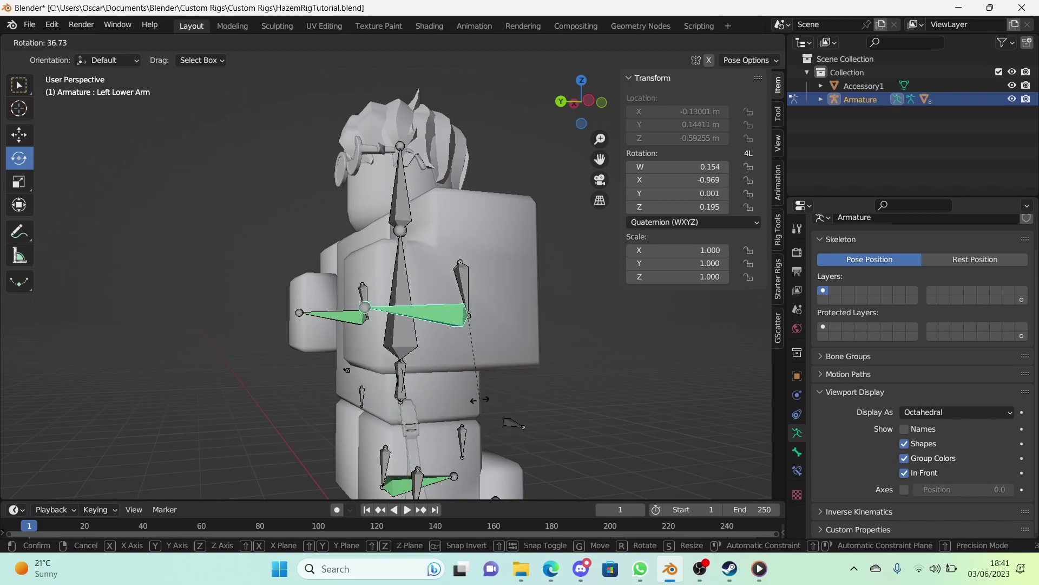
pyautogui.moveTo(524, 233)
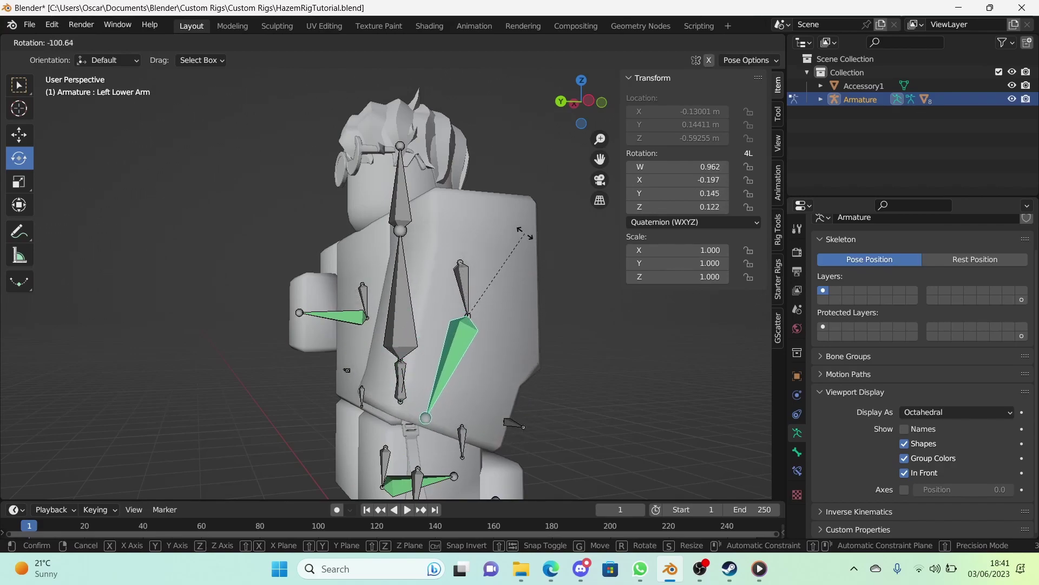
pyautogui.moveTo(504, 283)
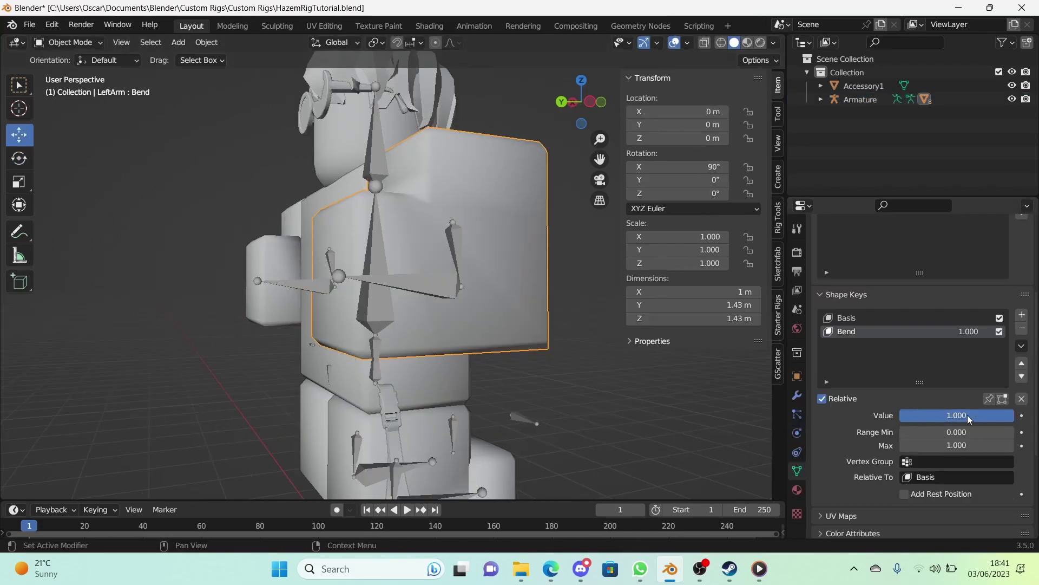
# Add a driver to the left arm's Bend shape key value, targeting the Armature's Left Lower Arm bone
pyautogui.rightClick(982, 410)
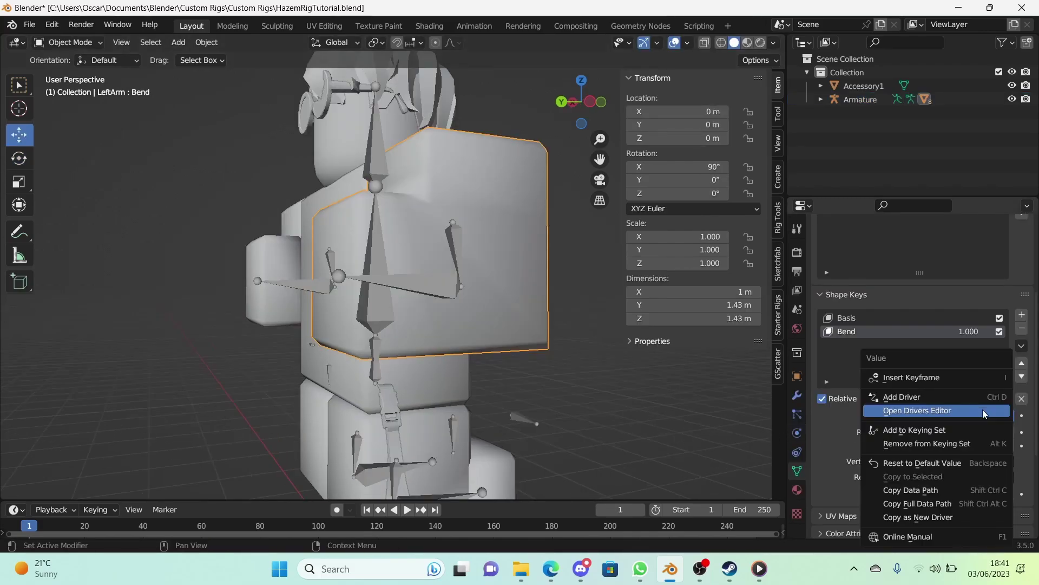
pyautogui.click(978, 397)
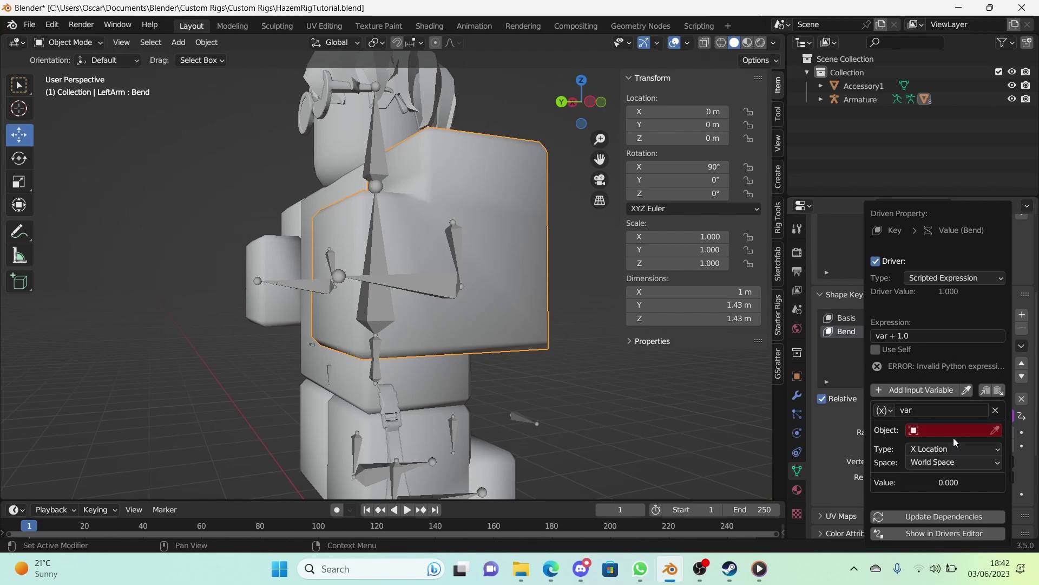
pyautogui.click(946, 432)
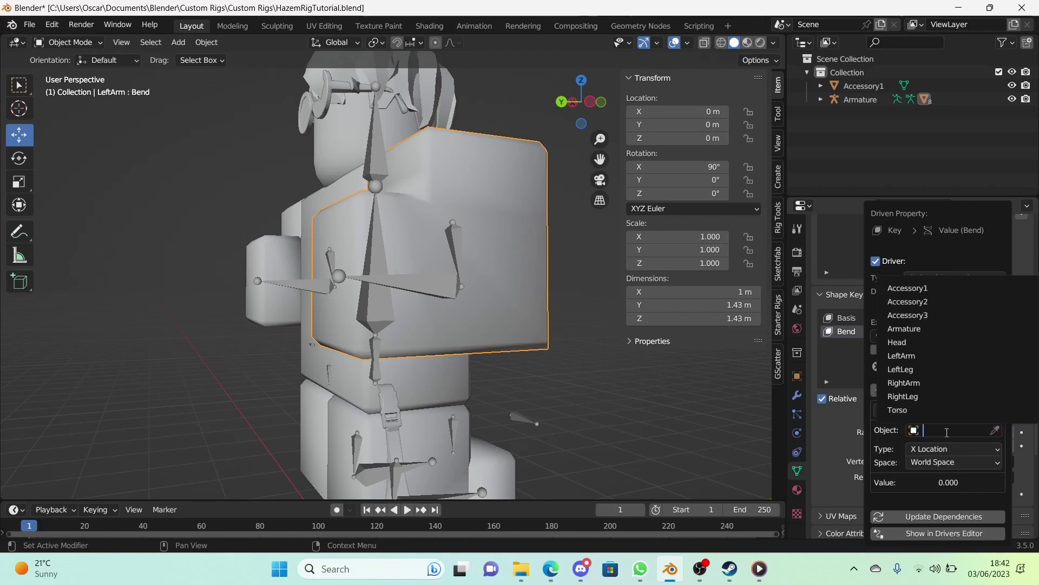
pyautogui.write('armat')
pyautogui.press('Return')
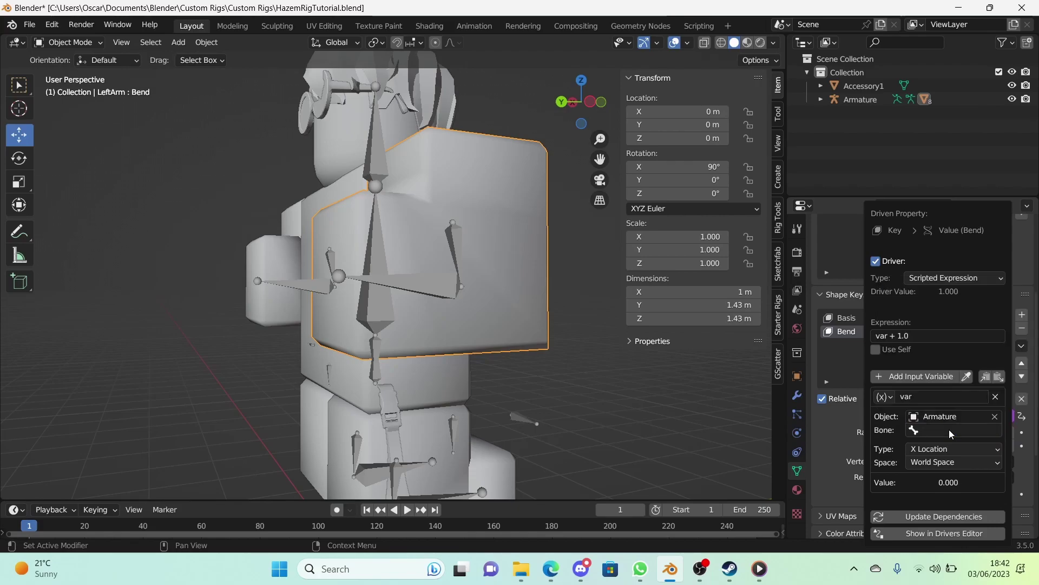
pyautogui.click(949, 430)
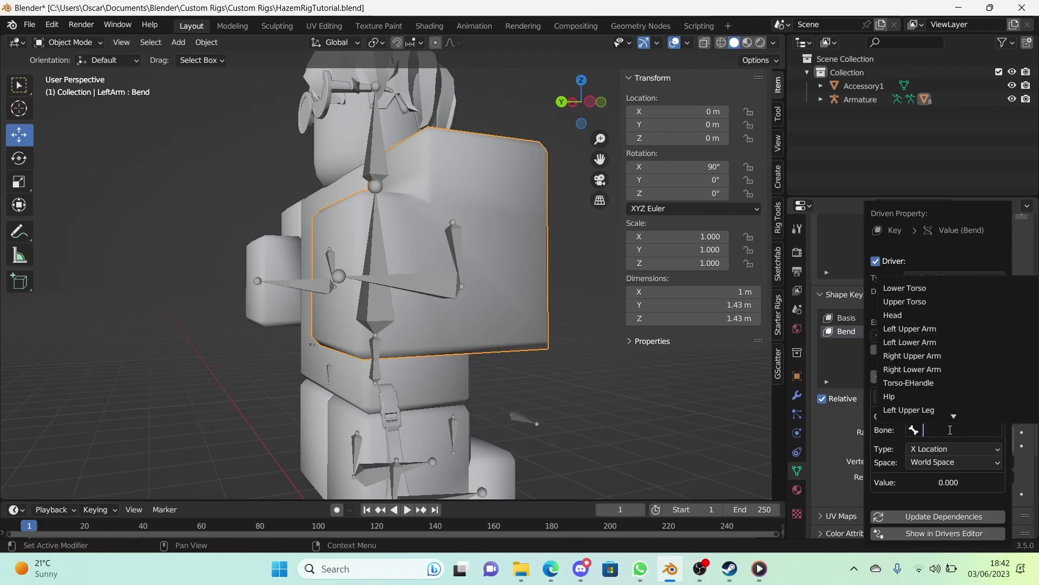
pyautogui.write('left lo')
pyautogui.press('Return')
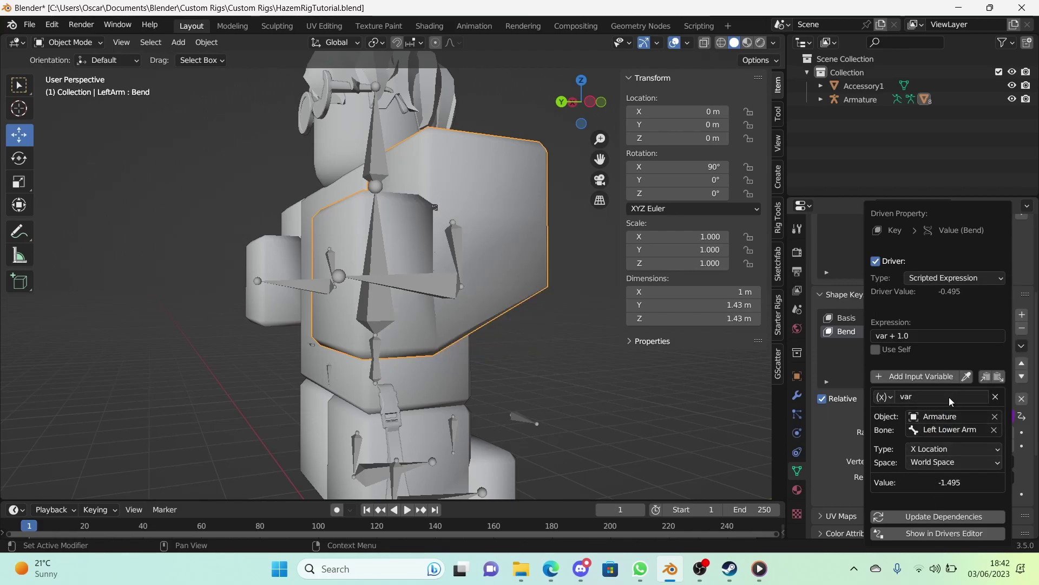
pyautogui.click(928, 374)
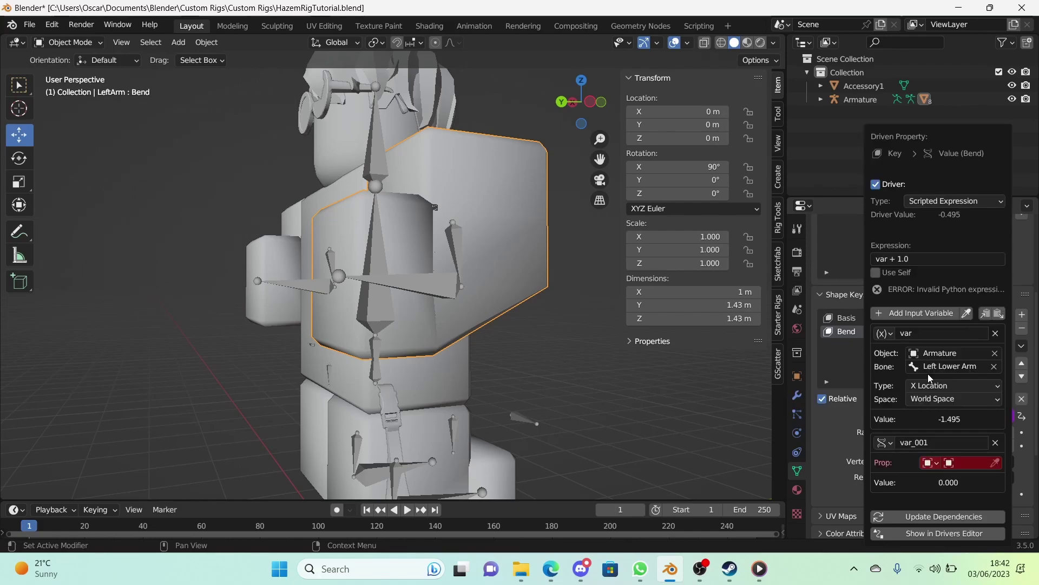
pyautogui.click(889, 445)
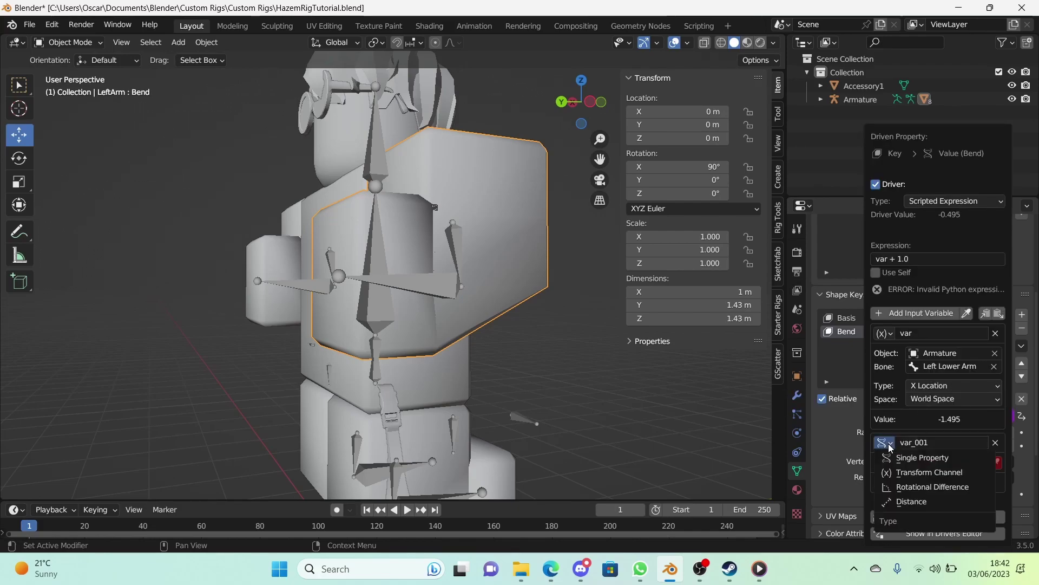
pyautogui.click(901, 472)
pyautogui.click(995, 410)
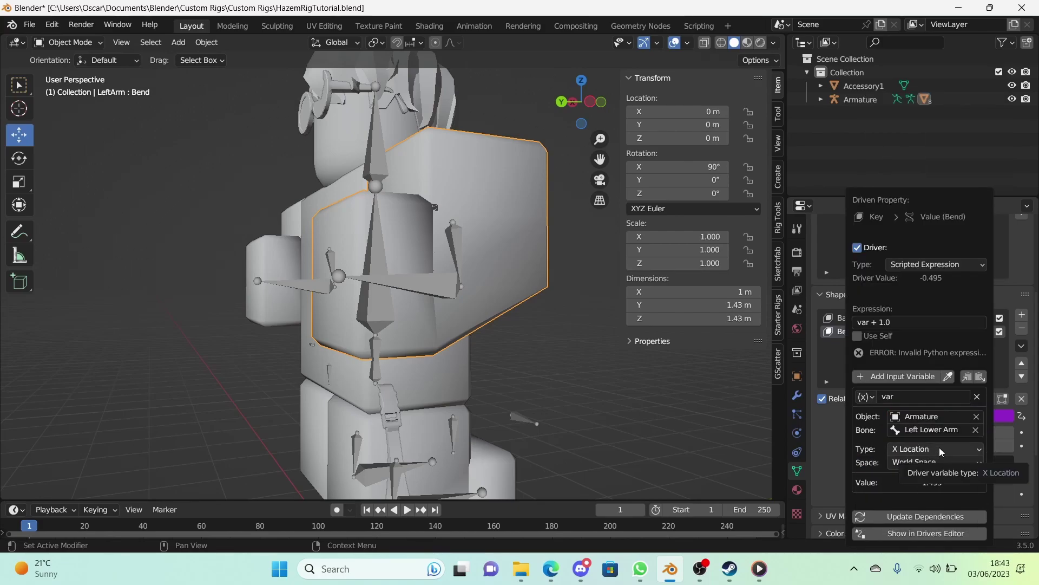
# Make the driver variable read the bone's X Rotation in Local Space
pyautogui.click(940, 449)
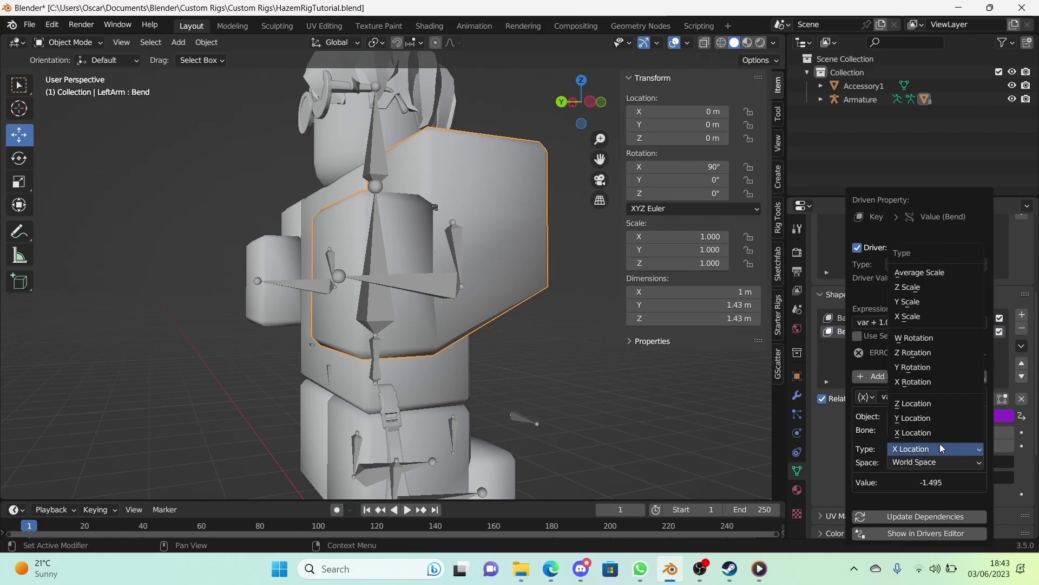
pyautogui.click(937, 382)
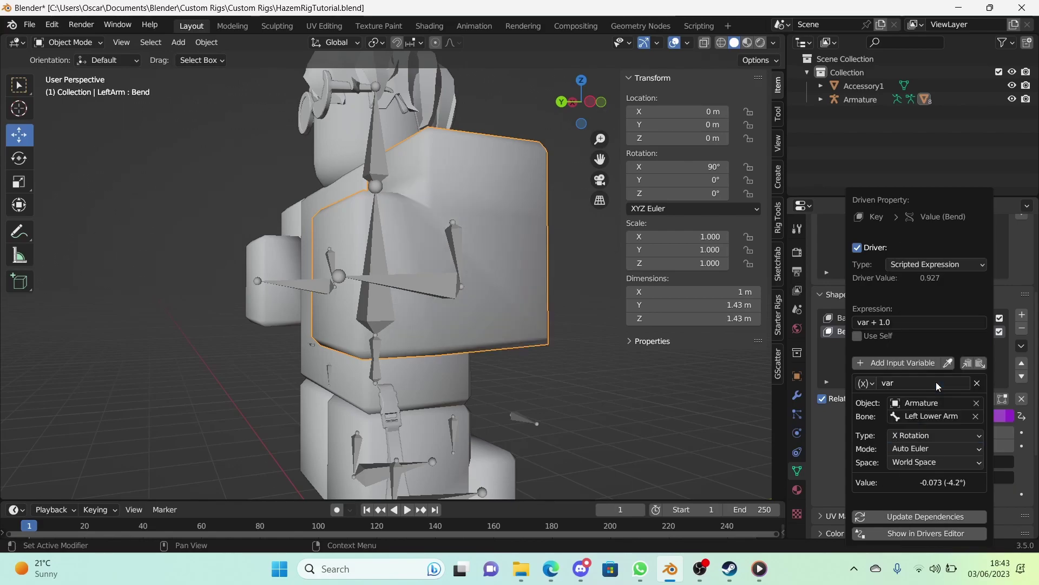
pyautogui.click(942, 459)
pyautogui.click(926, 508)
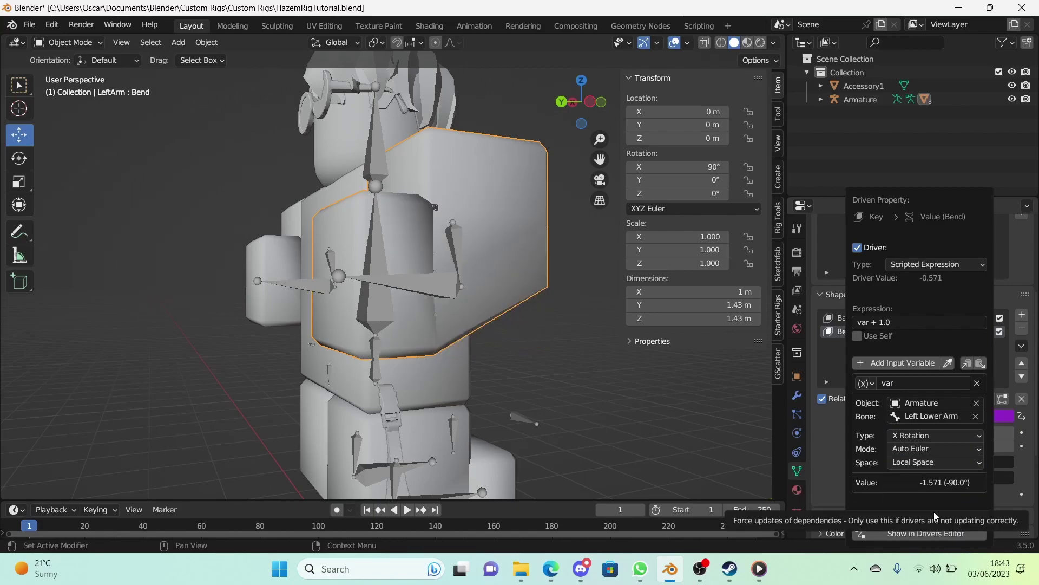
# Check the Limit Rotation constraint of the Left Lower Arm bone, including its X limits
pyautogui.click(436, 287)
pyautogui.hotkey('ctrl', 'Tab')
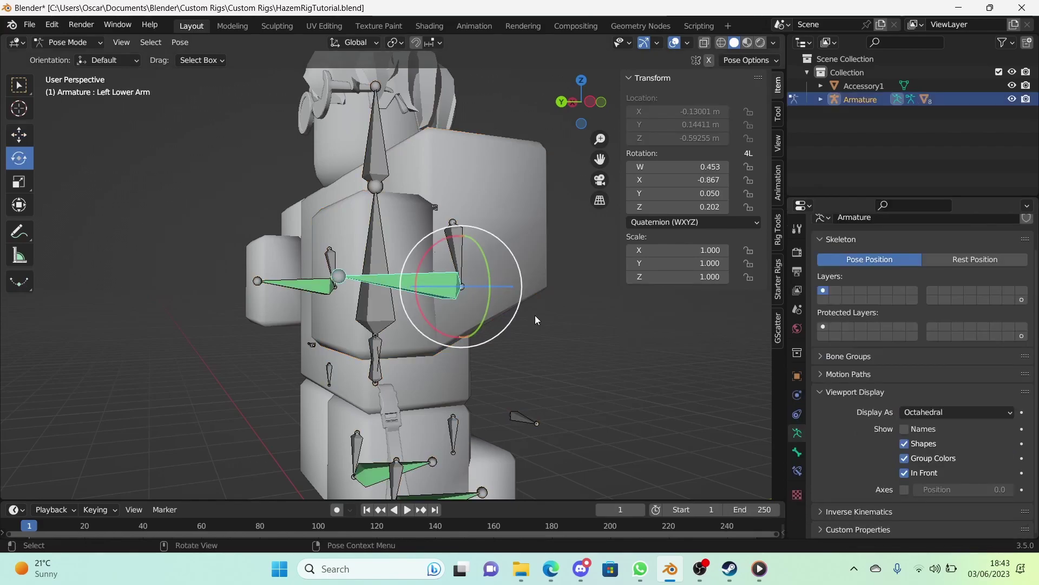
pyautogui.click(797, 471)
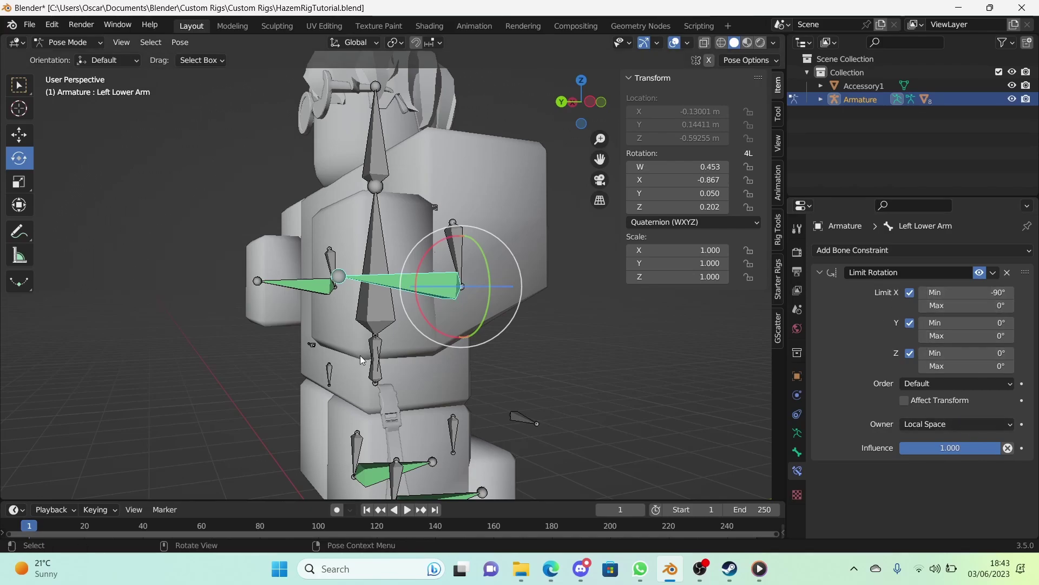
pyautogui.hotkey('ctrl', 'Tab')
# Edit the left arm's Bend driver and set its scripted expression to tan (var/2)
pyautogui.click(478, 297)
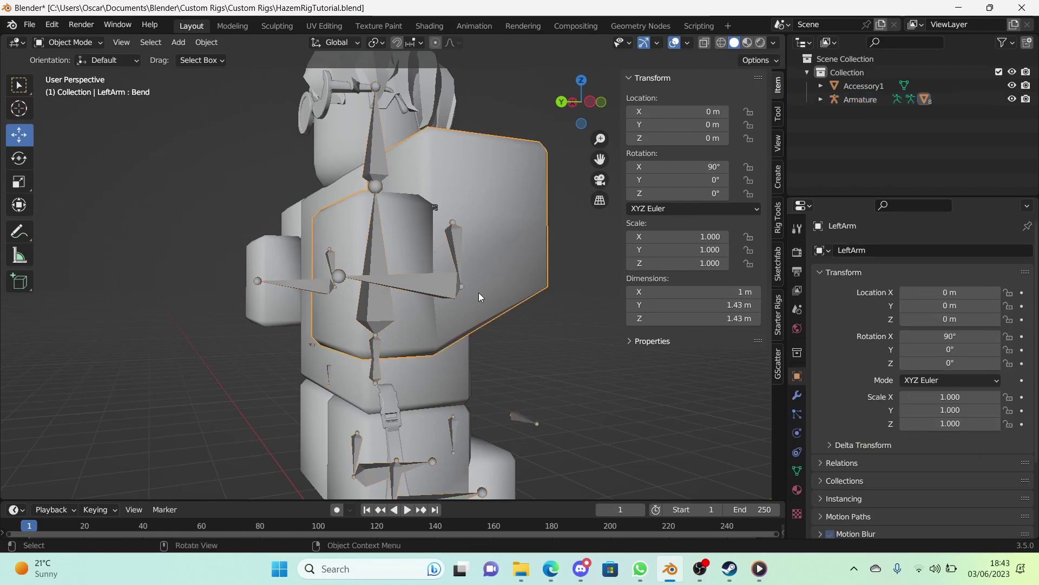
pyautogui.click(796, 469)
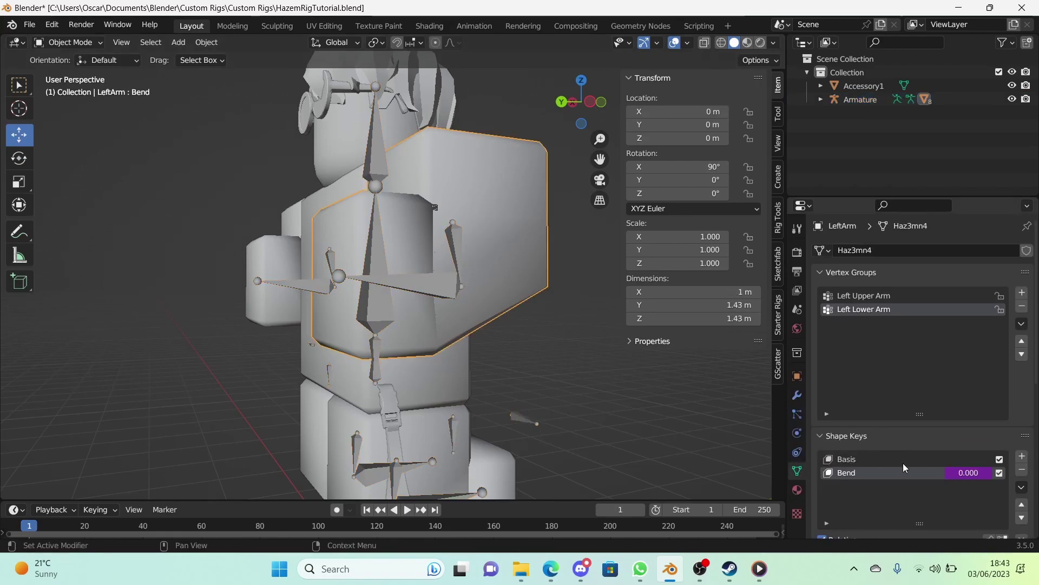
pyautogui.scroll(-2, 903, 462)
pyautogui.rightClick(955, 513)
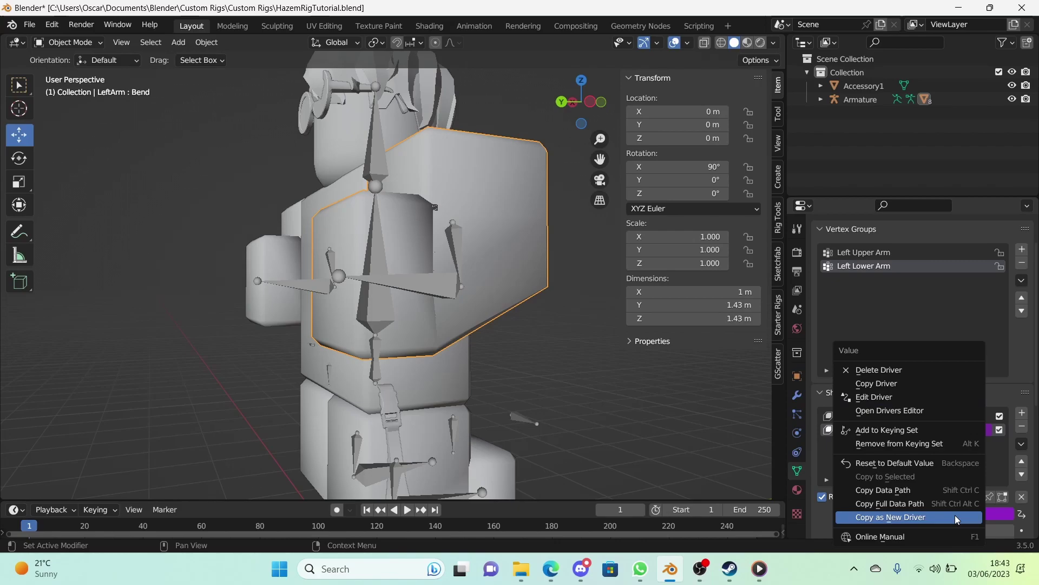
pyautogui.click(901, 400)
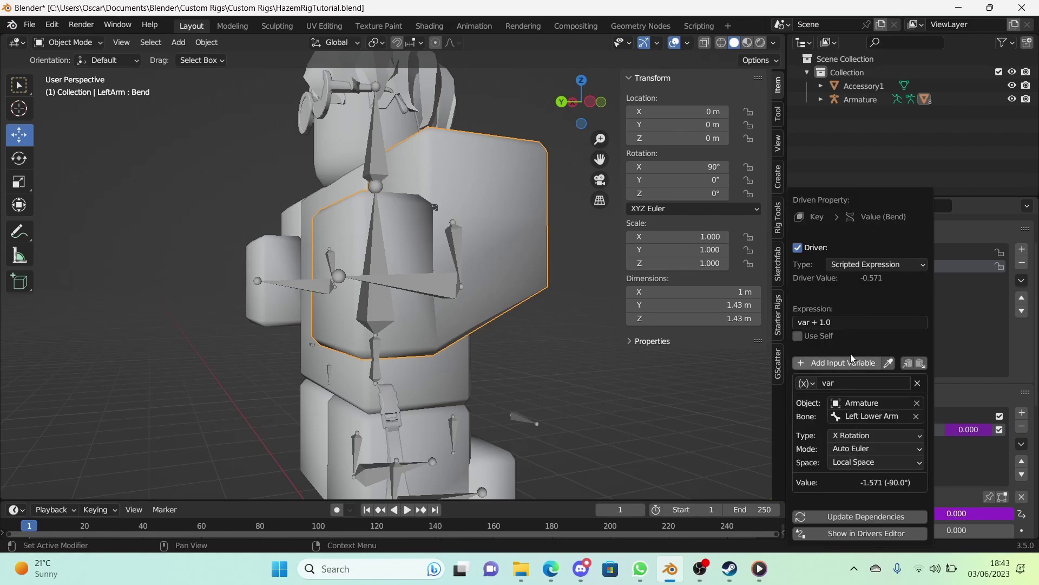
pyautogui.click(845, 323)
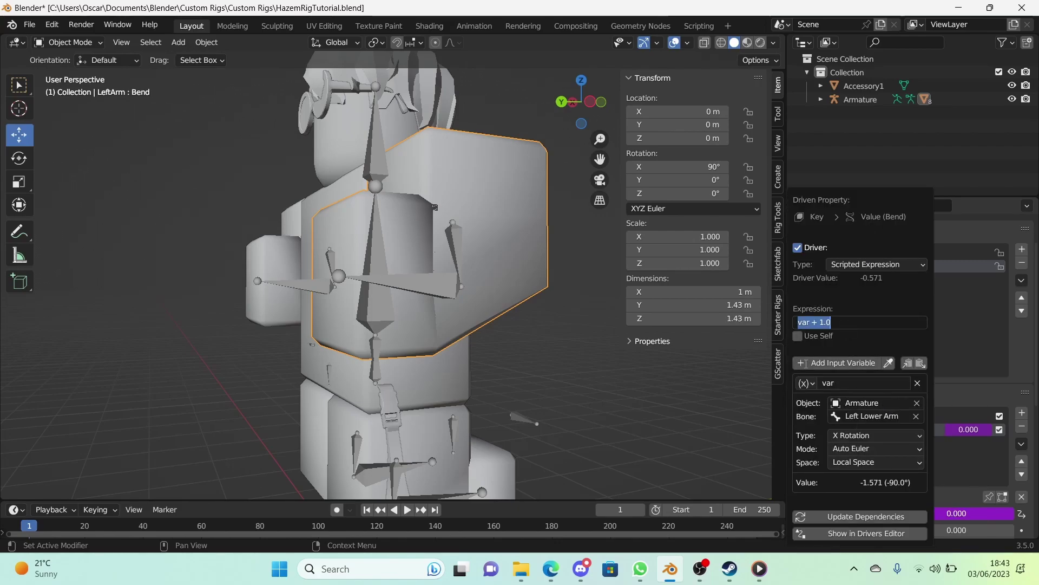
pyautogui.write('tan (')
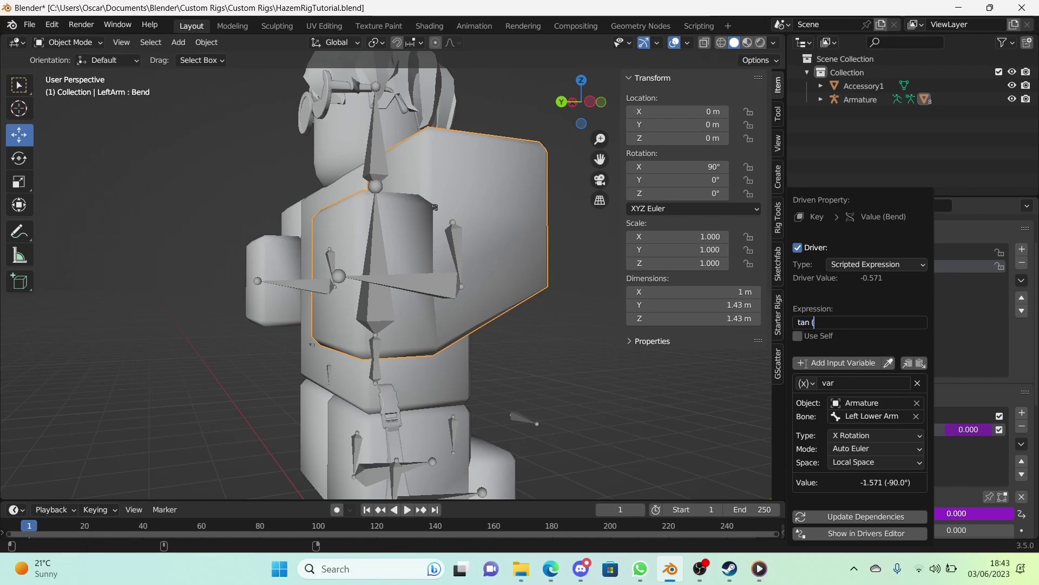
pyautogui.write('var/')
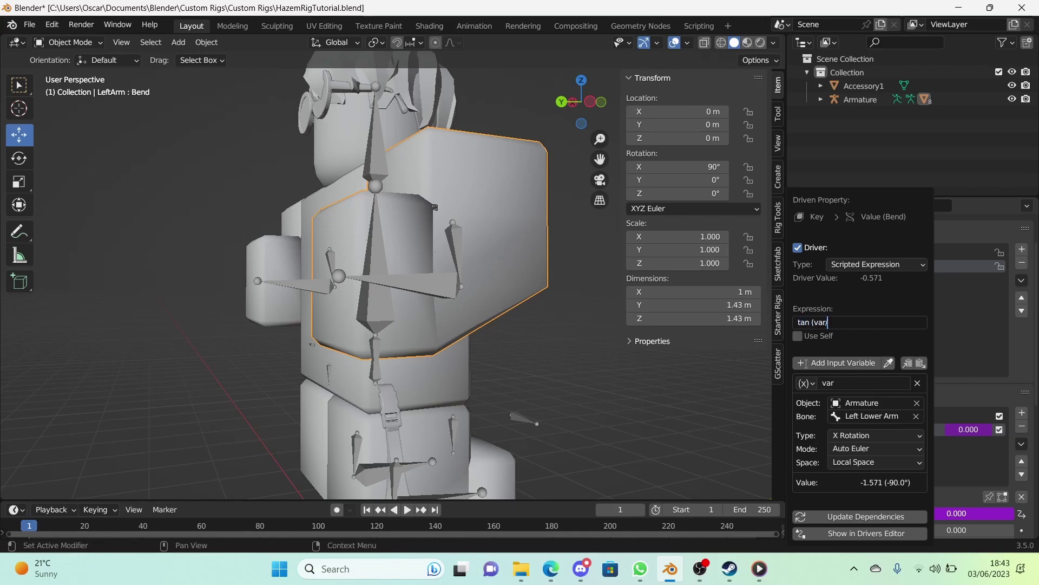
pyautogui.write('2)')
pyautogui.press('Return')
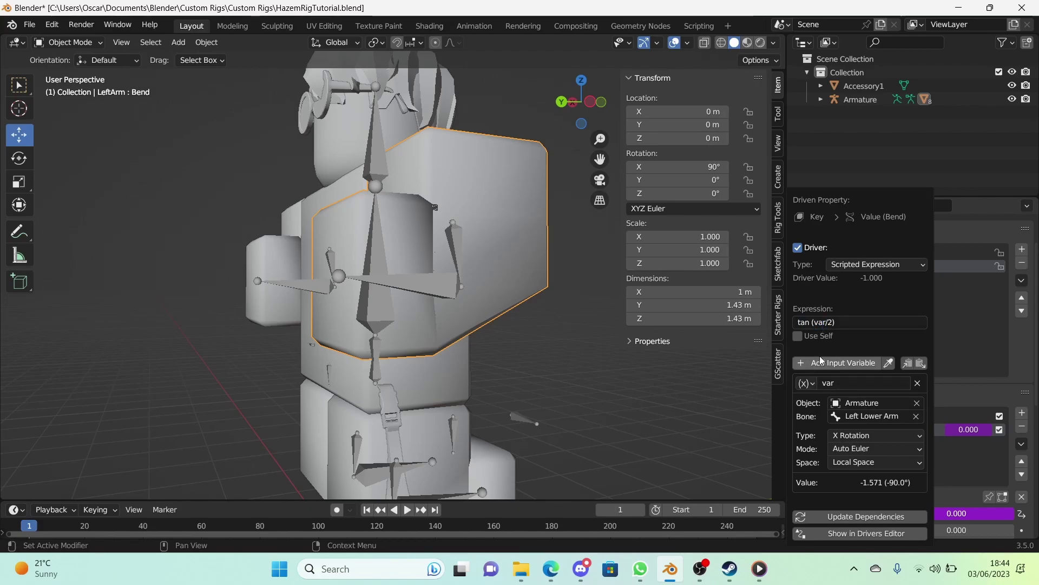
# Set the left arm's Bend driver expression to -tan (var/2) and update its dependencies
pyautogui.click(823, 323)
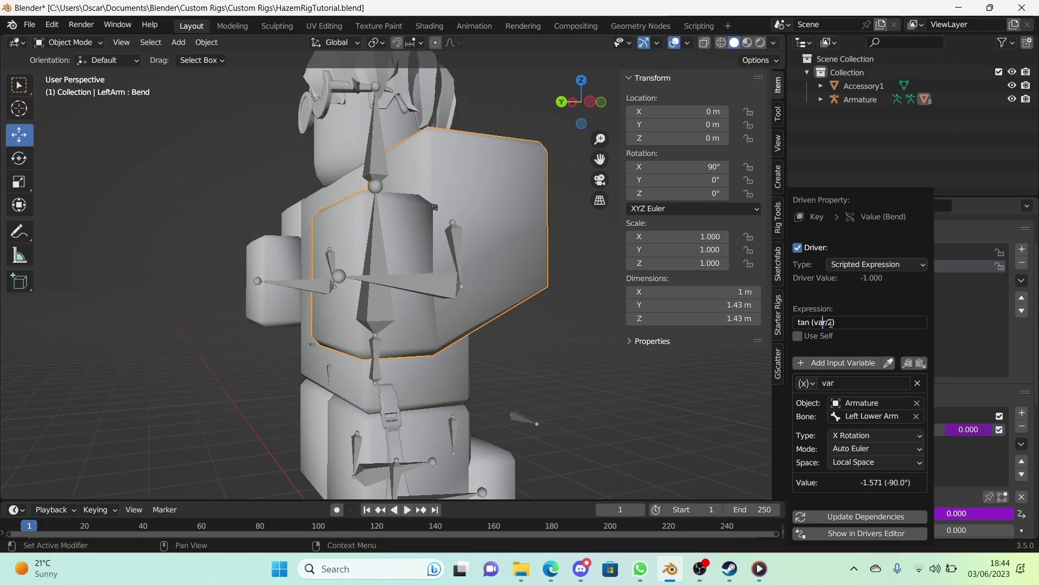
pyautogui.click(831, 323)
pyautogui.click(845, 327)
pyautogui.write('-')
pyautogui.press('Return')
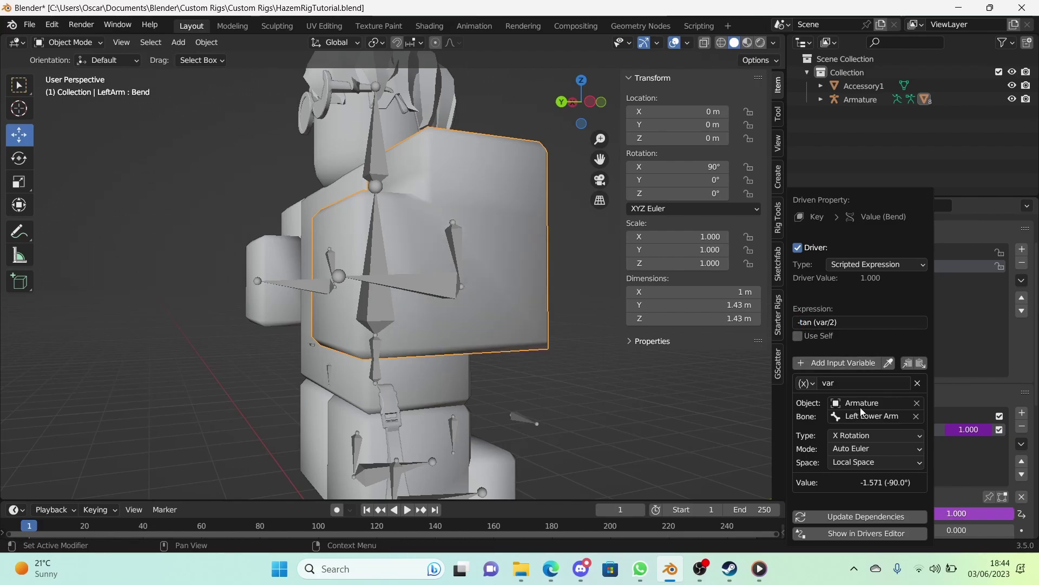
pyautogui.click(877, 515)
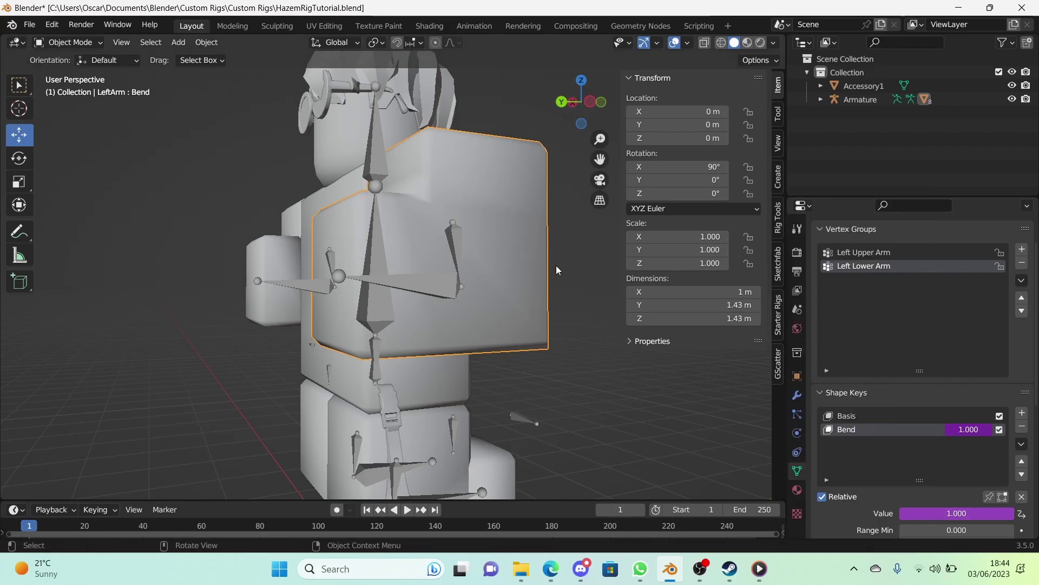
# Rotate the Left Lower Arm bone in Pose Mode to test the driven elbow bend
pyautogui.click(444, 287)
pyautogui.press('Tab')
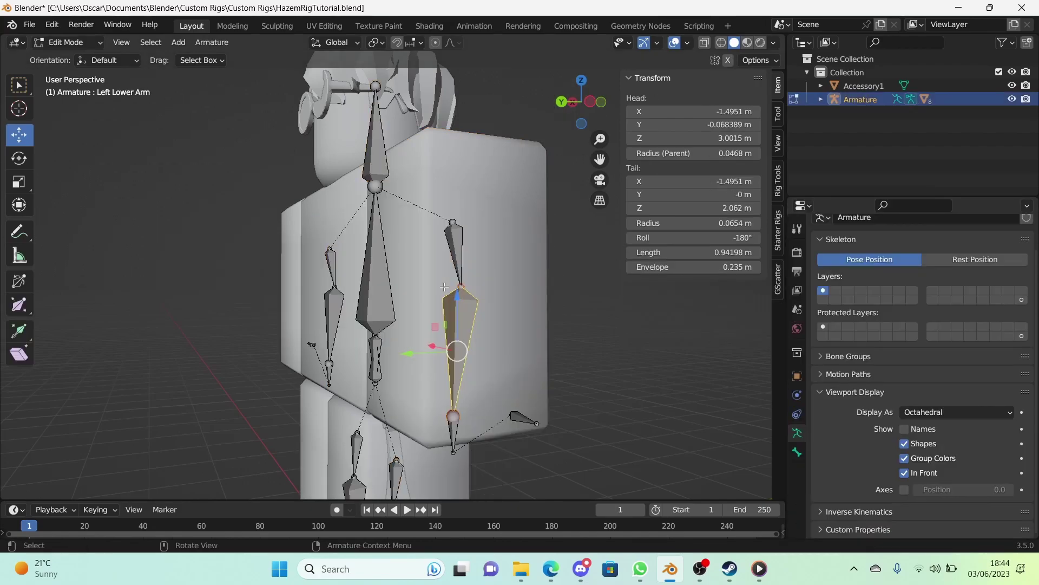
pyautogui.hotkey('ctrl', 'Tab')
pyautogui.click(456, 348)
pyautogui.press('r')
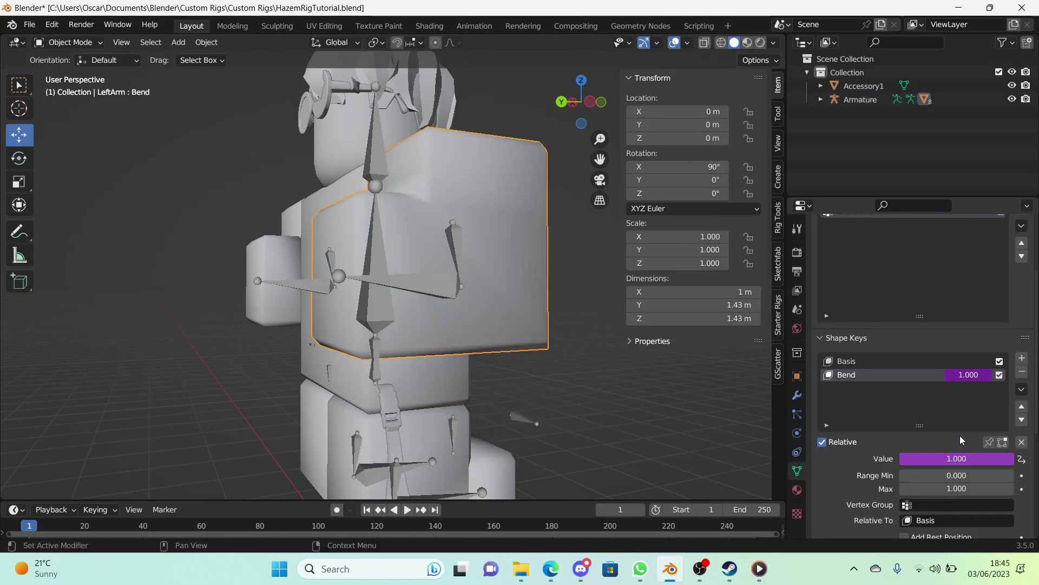
# Copy the driver from the left arm's Bend shape key value and paste it onto the right arm's Bend value
pyautogui.rightClick(979, 458)
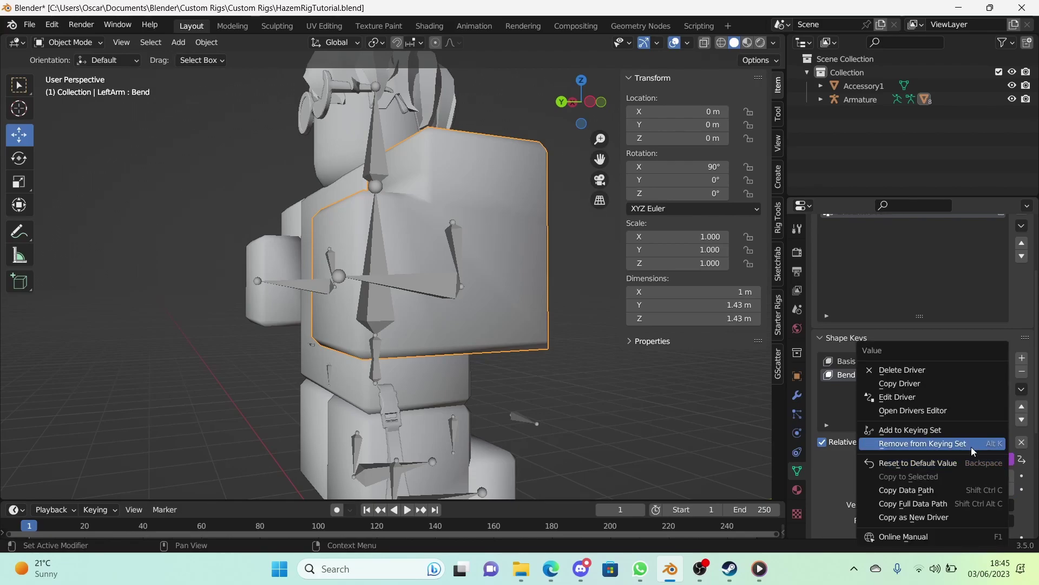
pyautogui.click(958, 382)
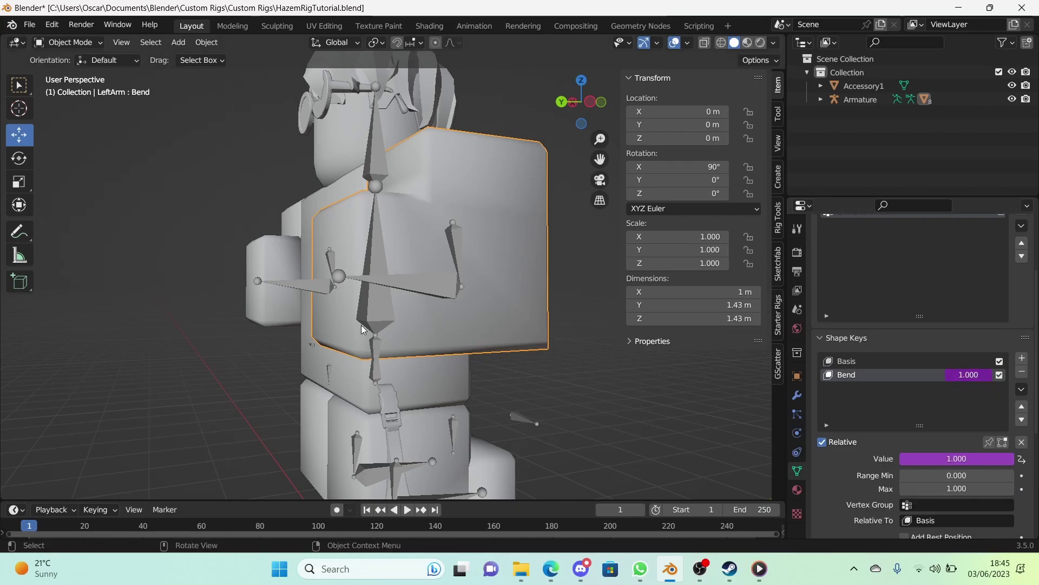
pyautogui.moveTo(362, 325); pyautogui.dragTo(414, 294, button='middle')
pyautogui.click(160, 244)
pyautogui.keyDown('shift'); pyautogui.moveTo(285, 265); pyautogui.dragTo(352, 253, button='middle'); pyautogui.keyUp('shift')
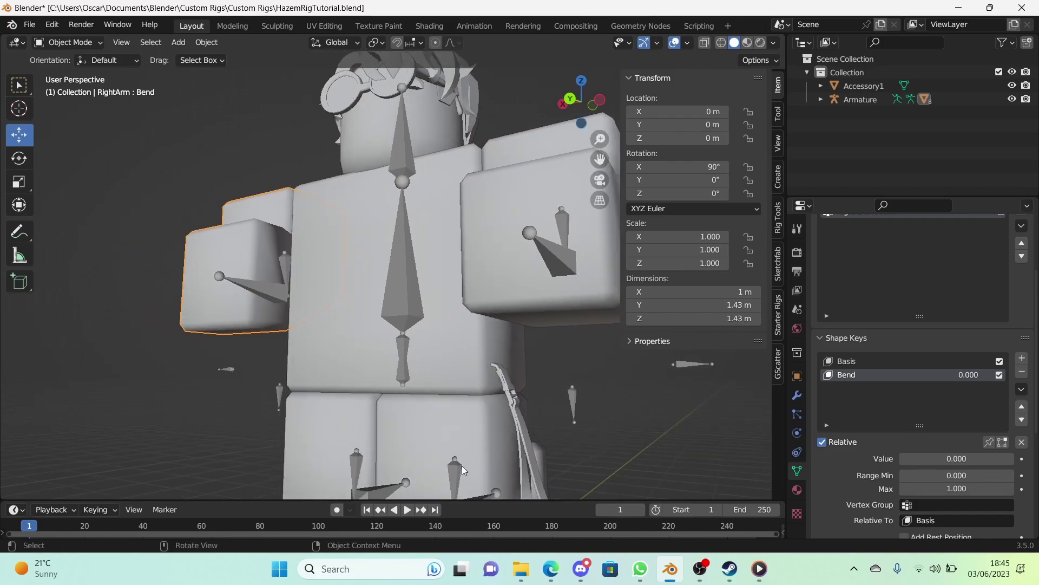
pyautogui.click(447, 432)
pyautogui.click(341, 422)
pyautogui.click(225, 216)
pyautogui.rightClick(977, 377)
pyautogui.click(974, 397)
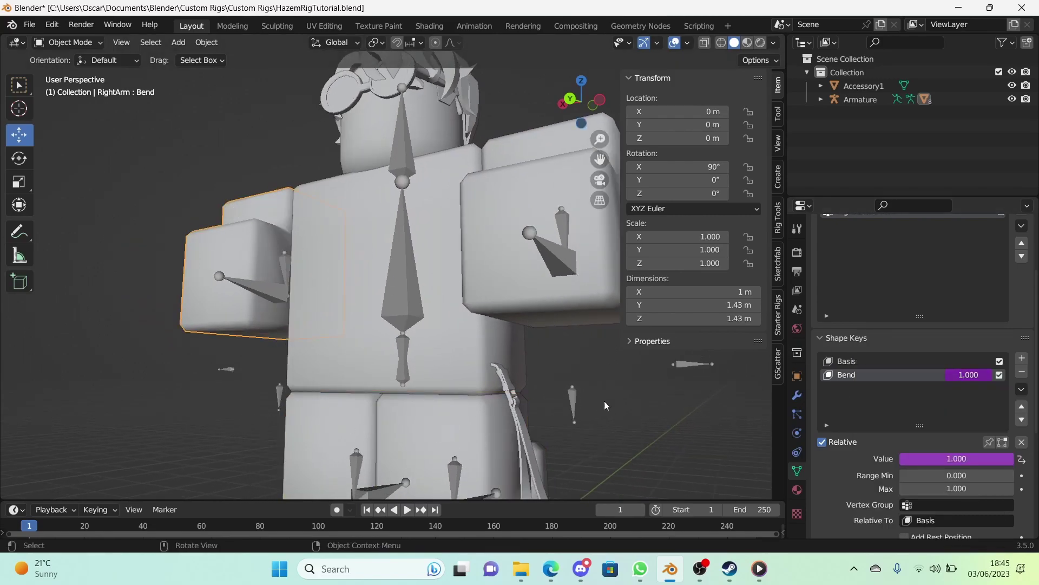
# Paste the copied driver onto the Bend shape key values of the left leg and right leg
pyautogui.click(475, 413)
pyautogui.rightClick(971, 378)
pyautogui.click(968, 378)
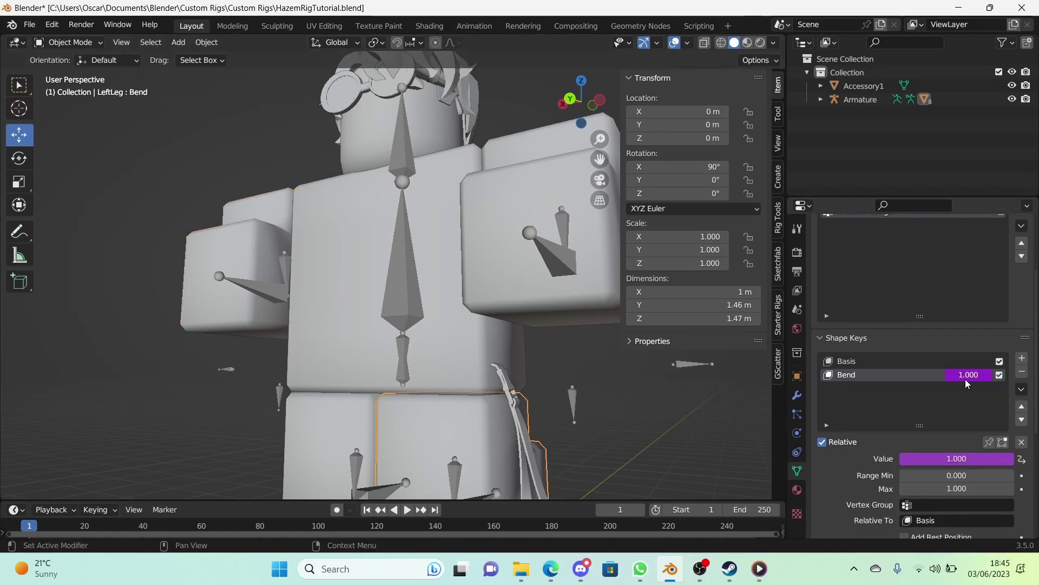
pyautogui.click(304, 419)
pyautogui.rightClick(869, 378)
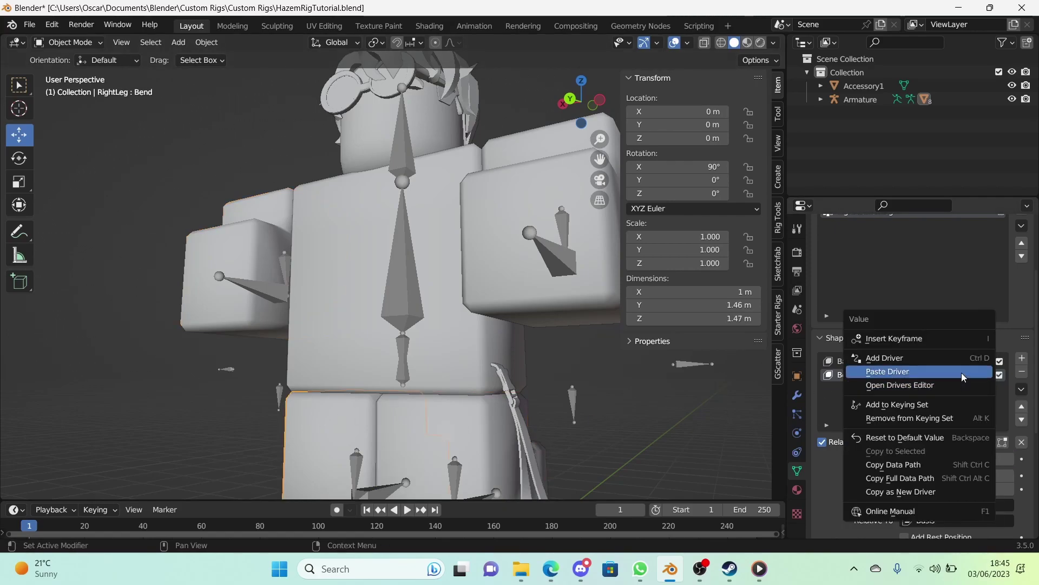
pyautogui.click(872, 366)
# Test-rotate the Right Lower Arm bone with the pasted driver in place, then cancel the rotation
pyautogui.scroll(-3, 335, 314)
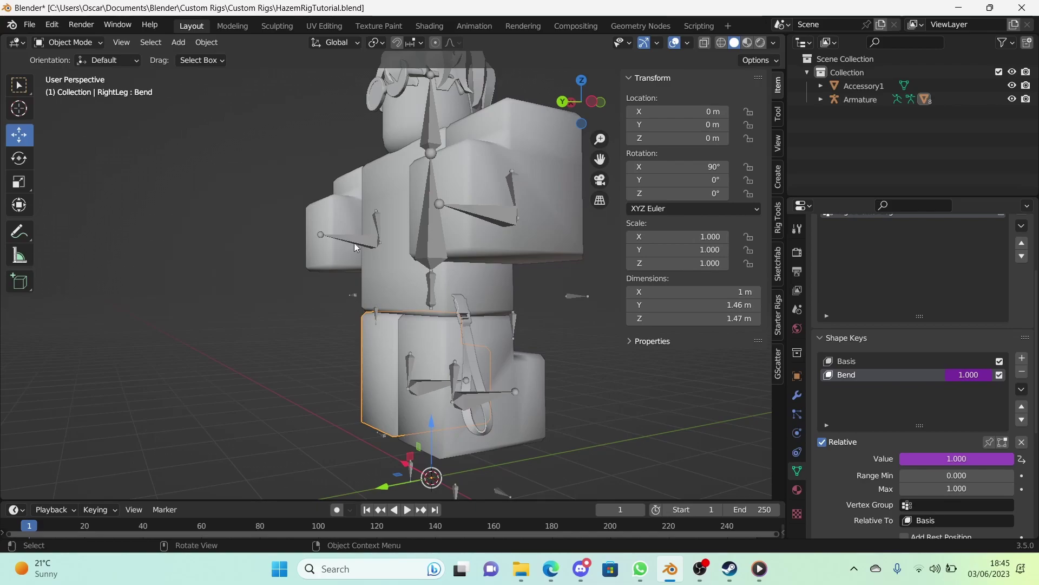
pyautogui.moveTo(354, 243); pyautogui.dragTo(282, 249, button='middle')
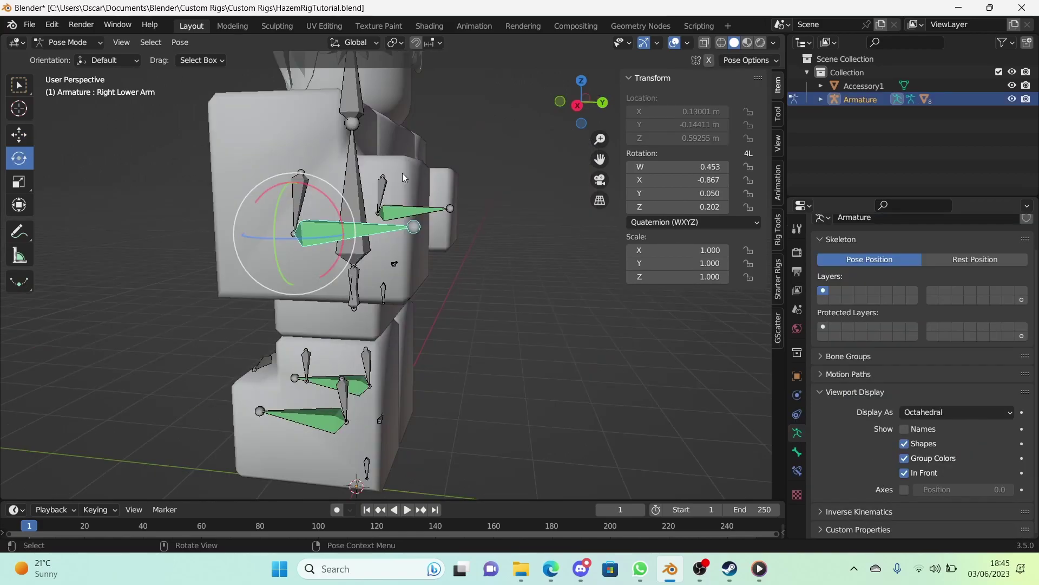
pyautogui.press('r')
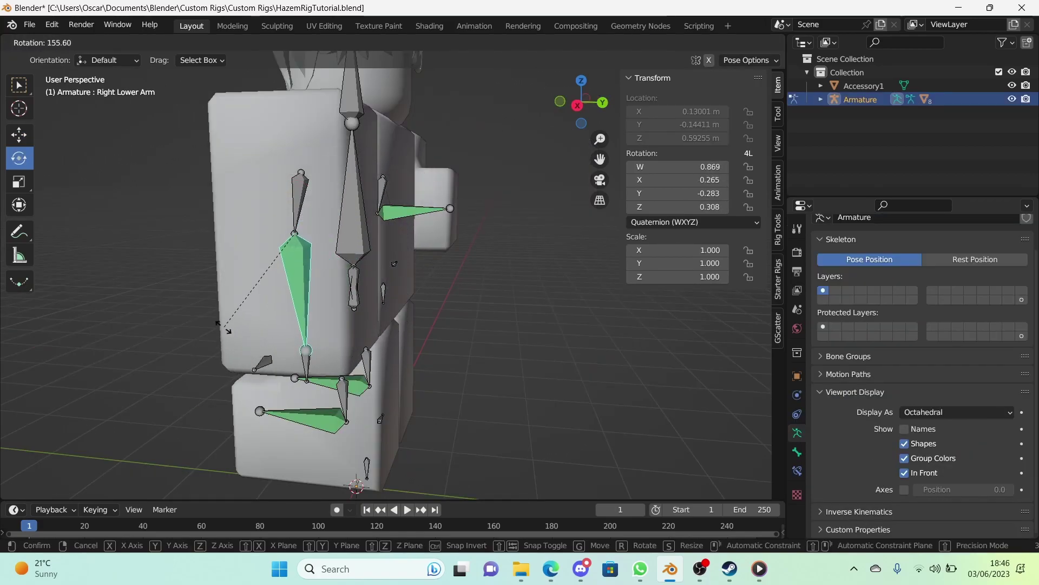
pyautogui.press('Escape')
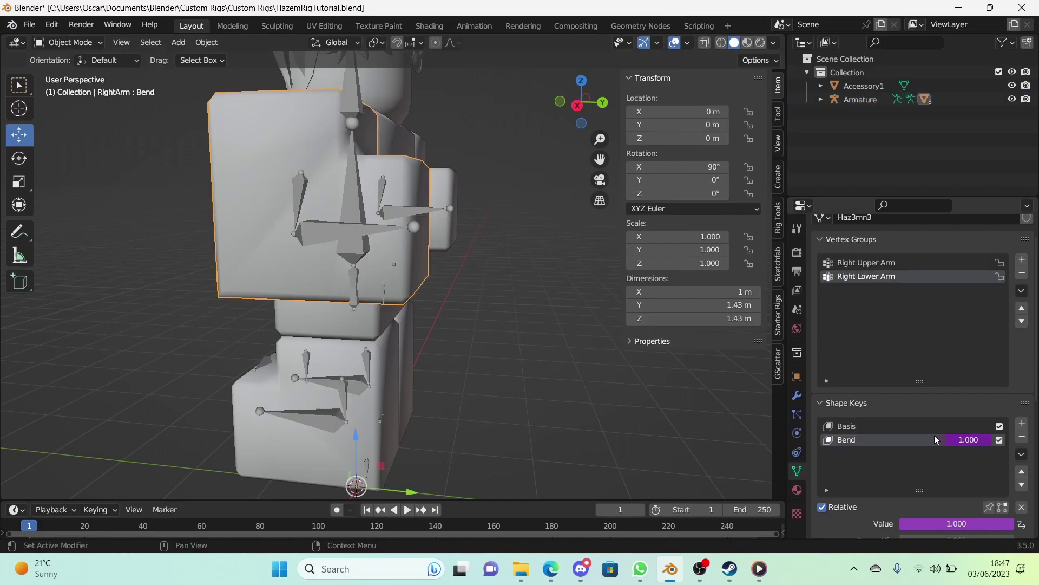
# Edit the right arm's Bend driver to target the Right Lower Arm bone and update its dependencies
pyautogui.rightClick(970, 439)
pyautogui.click(948, 396)
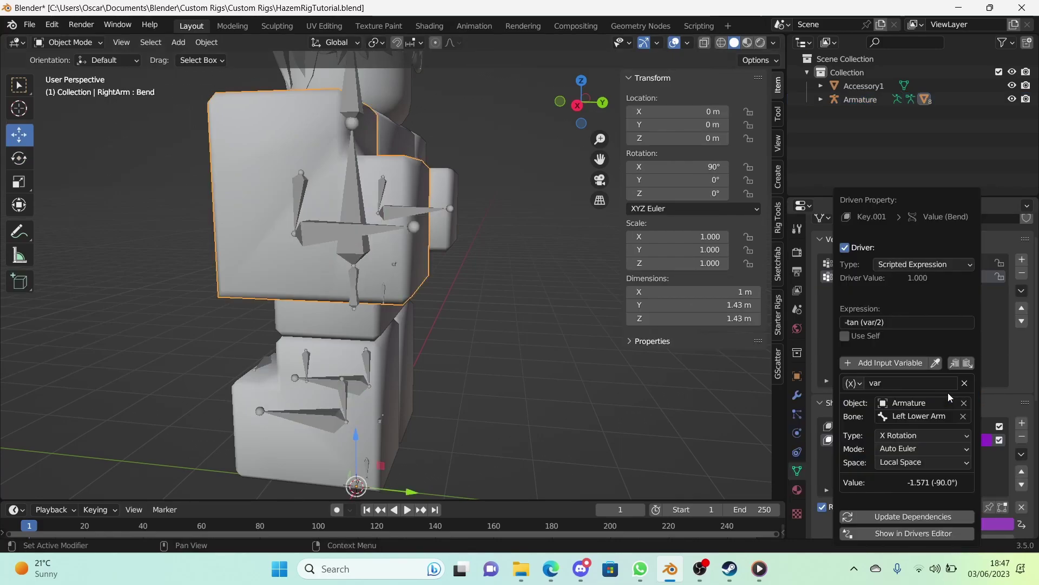
pyautogui.click(941, 420)
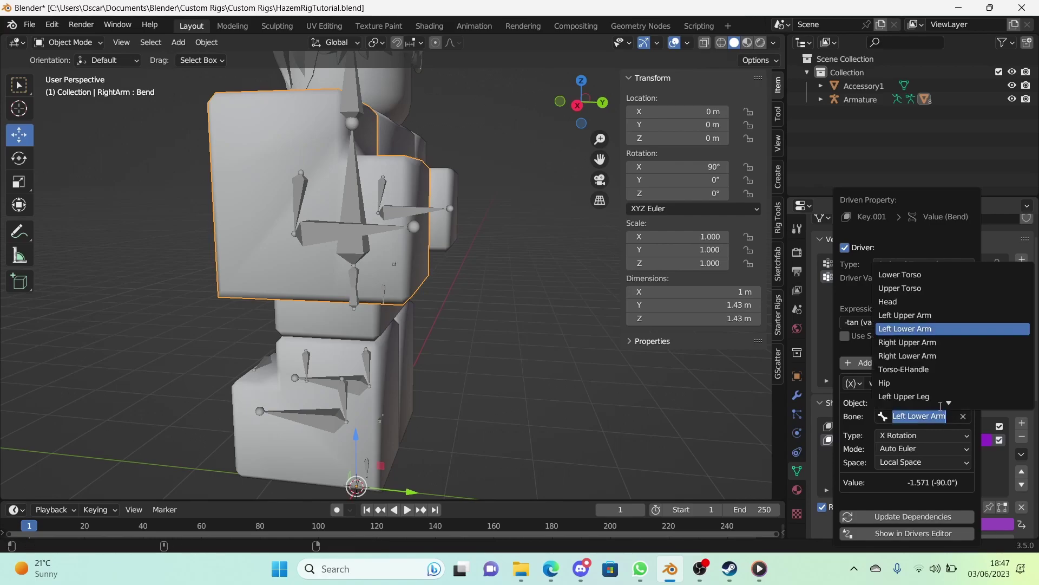
pyautogui.write('Right Lower')
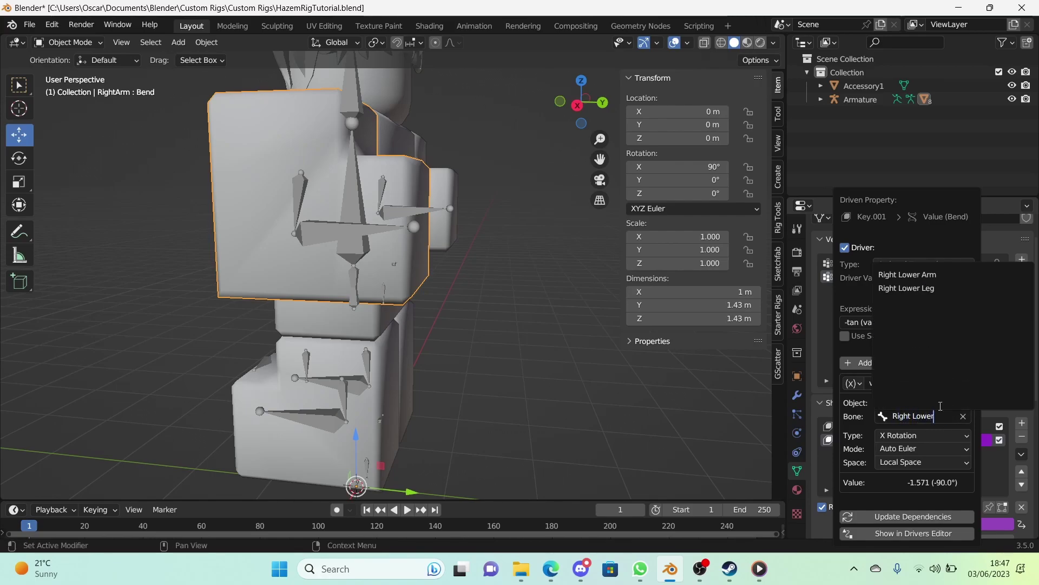
pyautogui.press('Return')
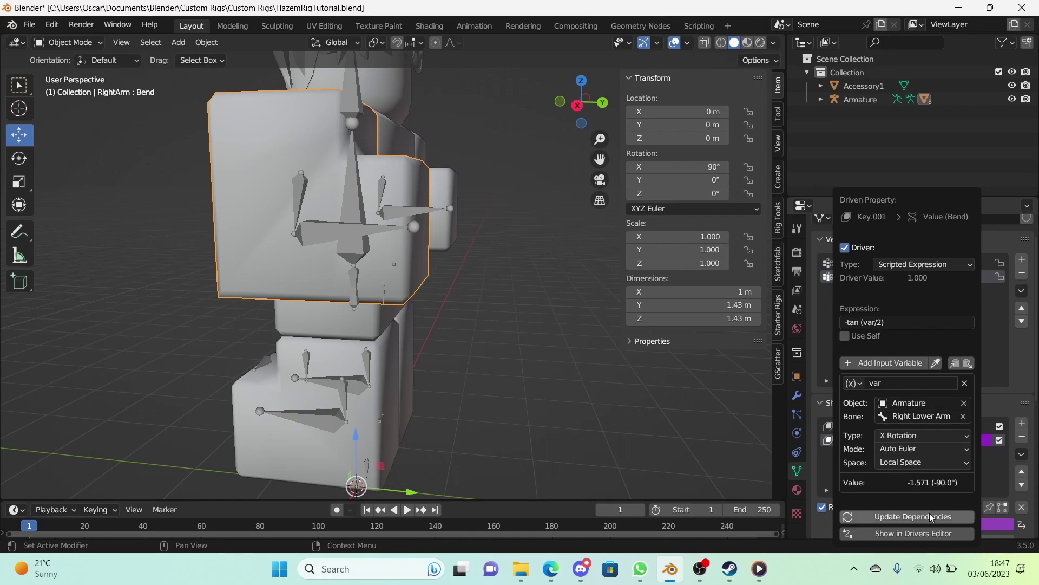
pyautogui.click(901, 516)
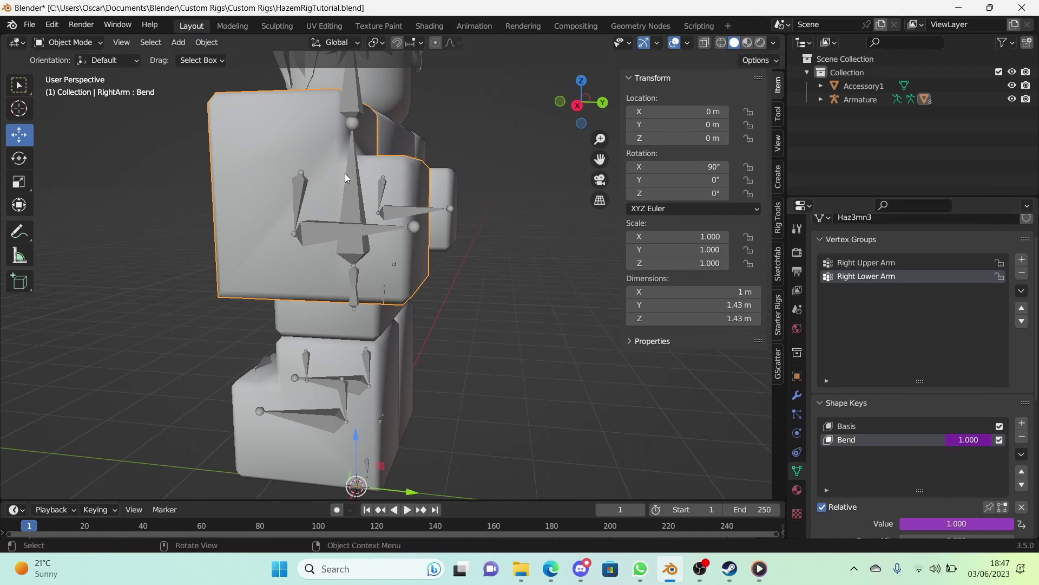
# Test the retargeted right arm driver by rotating the Right Lower Arm bone in Pose Mode, cancelling the rotation
pyautogui.click(323, 235)
pyautogui.hotkey('ctrl', 'Tab')
pyautogui.press('r')
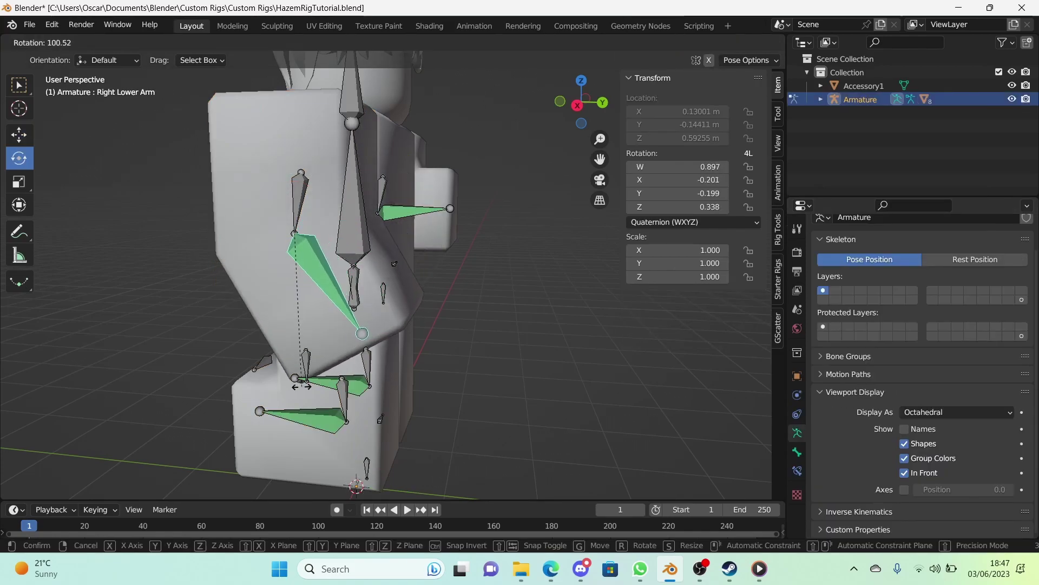
pyautogui.rightClick(439, 211)
# Edit the left leg's Bend driver to read the Z Rotation of the Left Lower Leg bone
pyautogui.moveTo(440, 210); pyautogui.dragTo(431, 213, button='middle')
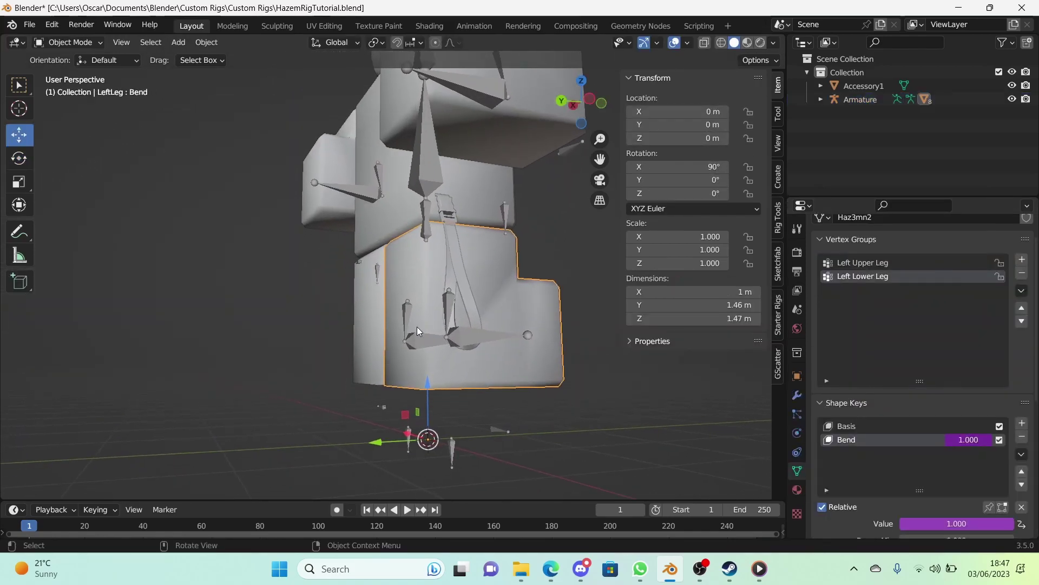
pyautogui.click(478, 309)
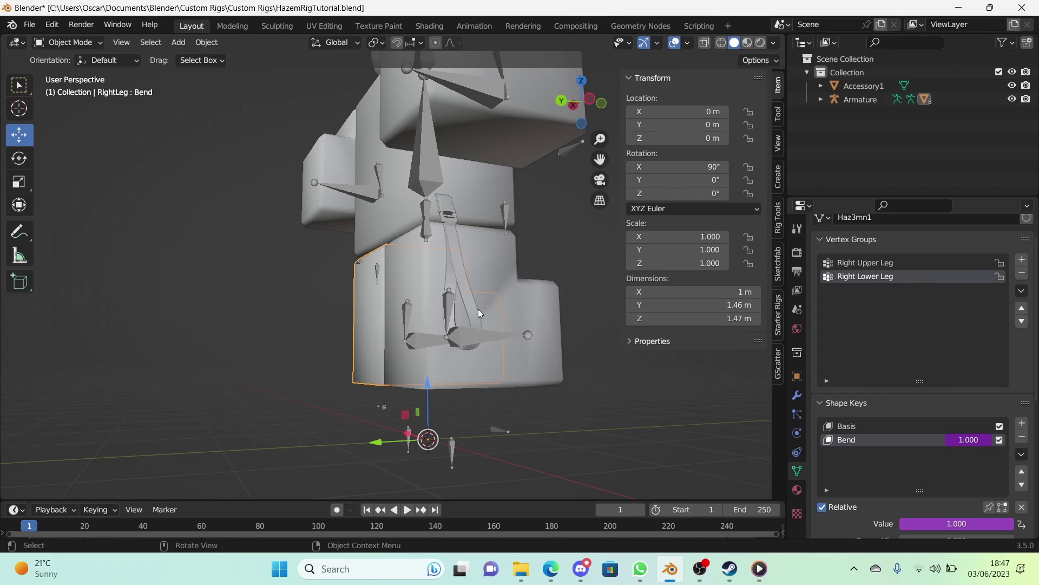
pyautogui.click(561, 317)
pyautogui.rightClick(974, 440)
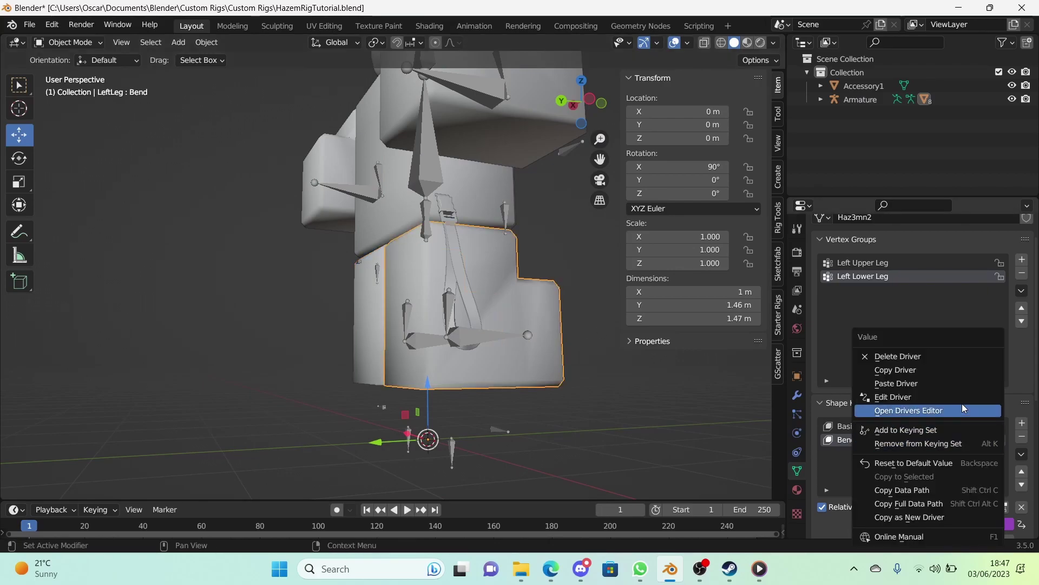
pyautogui.click(962, 398)
pyautogui.click(950, 418)
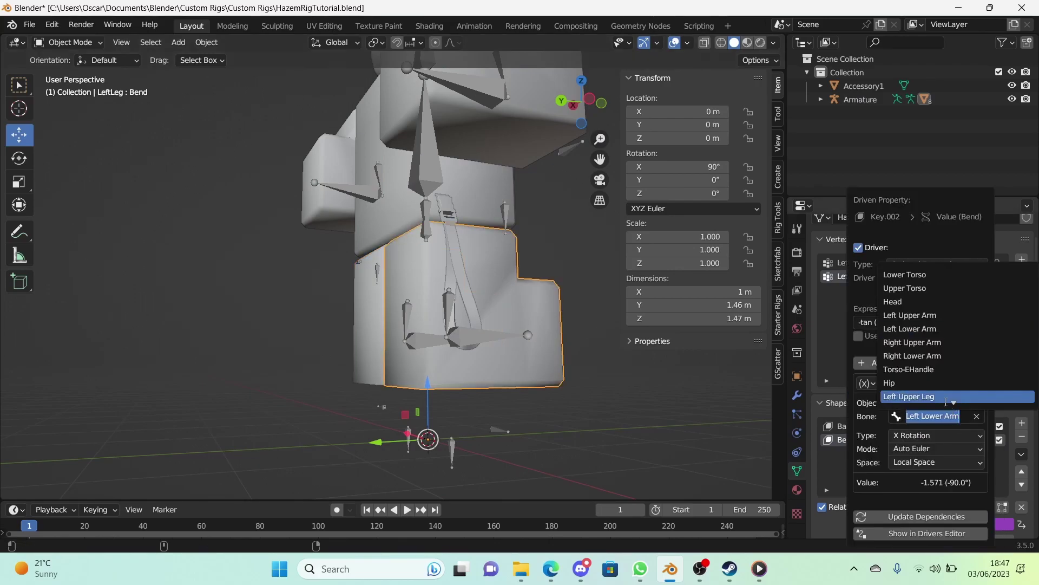
pyautogui.write('Left Lower L')
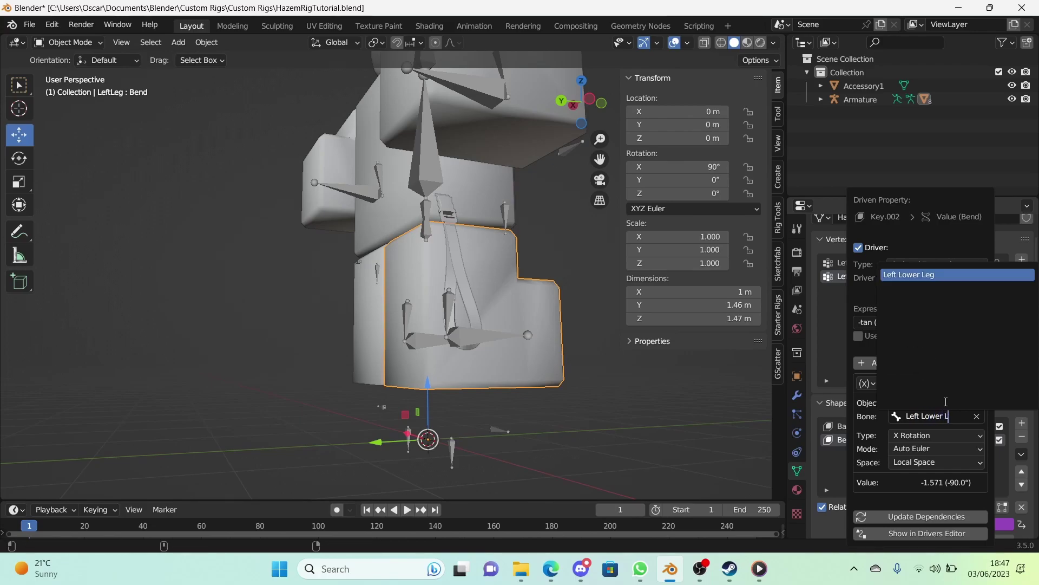
pyautogui.press('Return')
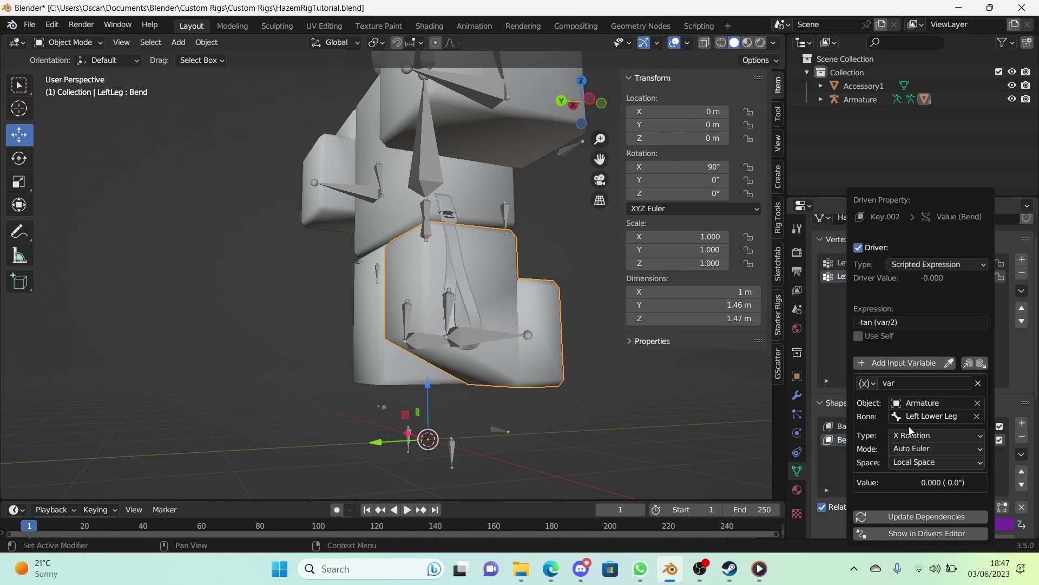
pyautogui.click(948, 436)
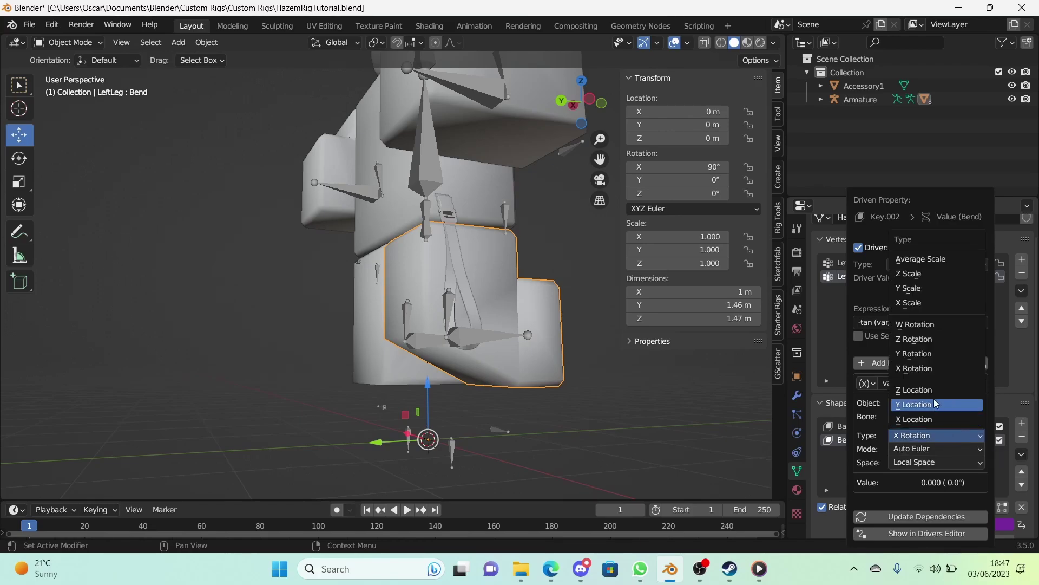
pyautogui.click(941, 338)
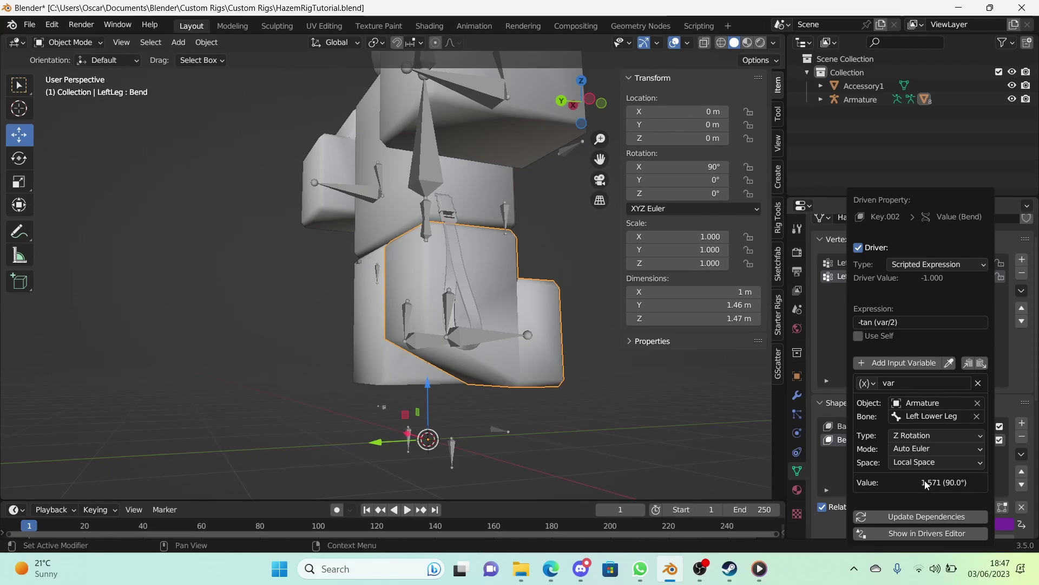
# Remove the minus sign from the left leg's driver expression so it reads tan (var/2)
pyautogui.click(861, 322)
pyautogui.press('BackSpace')
pyautogui.press('Return')
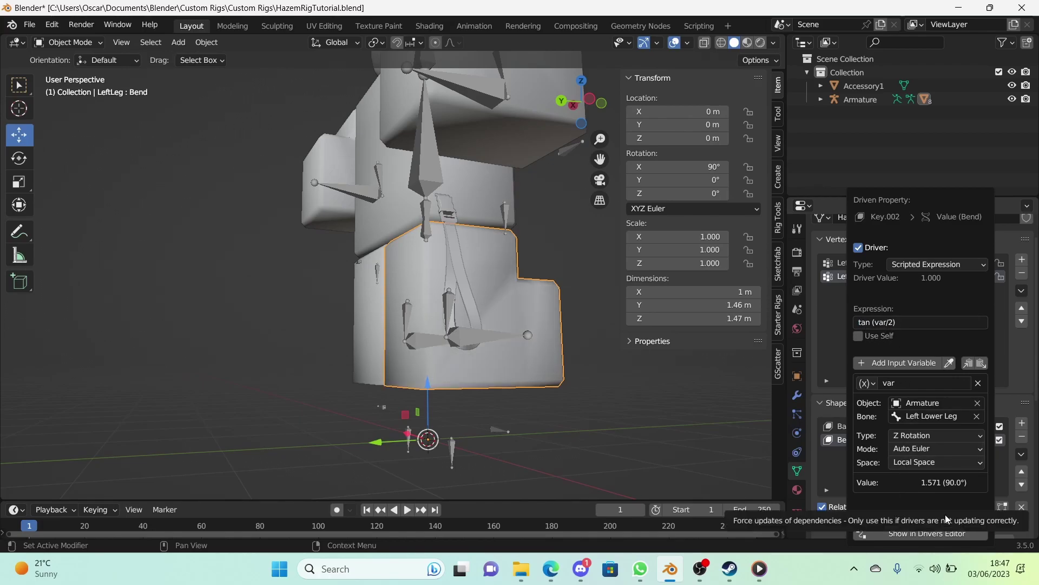
# Test the driven knee bend by rotating the Left Lower Leg bone in Pose Mode, cancelling the rotation
pyautogui.click(498, 339)
pyautogui.press('r')
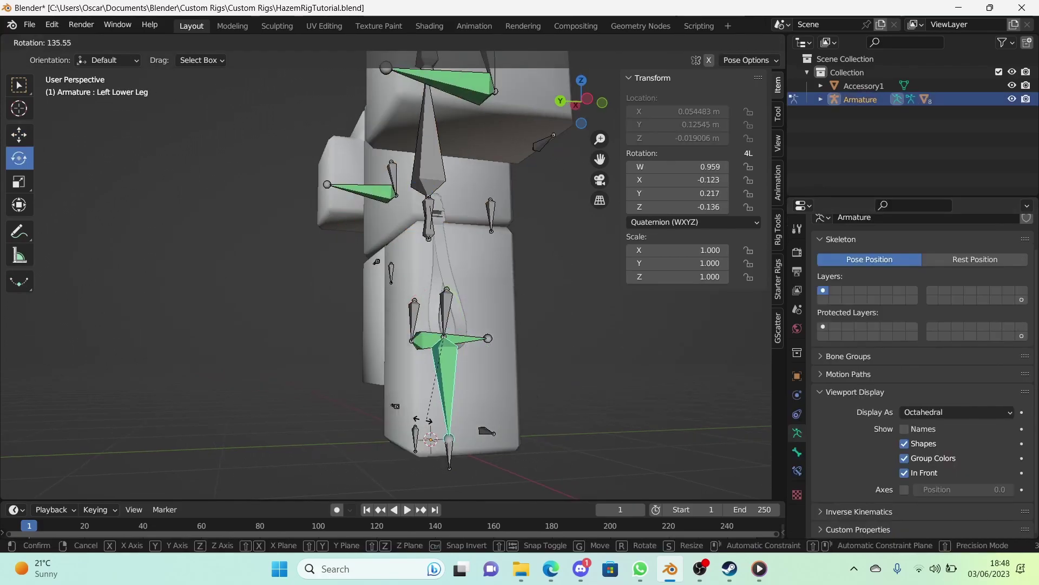
pyautogui.rightClick(485, 401)
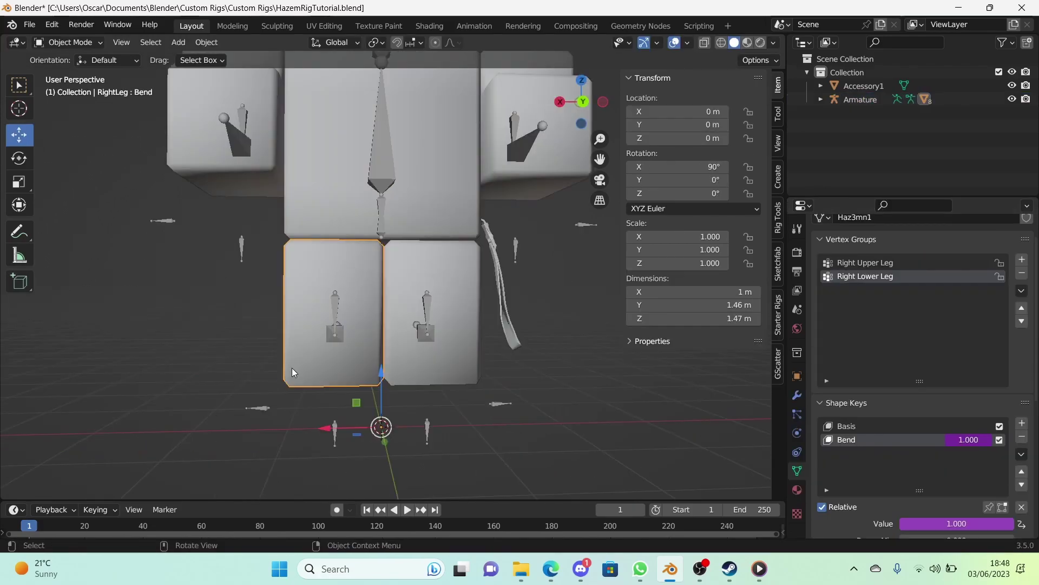
# Edit the right leg's Bend driver to read the Right Lower Leg bone's Z Rotation and update its dependencies
pyautogui.moveTo(291, 368); pyautogui.dragTo(519, 379, button='middle')
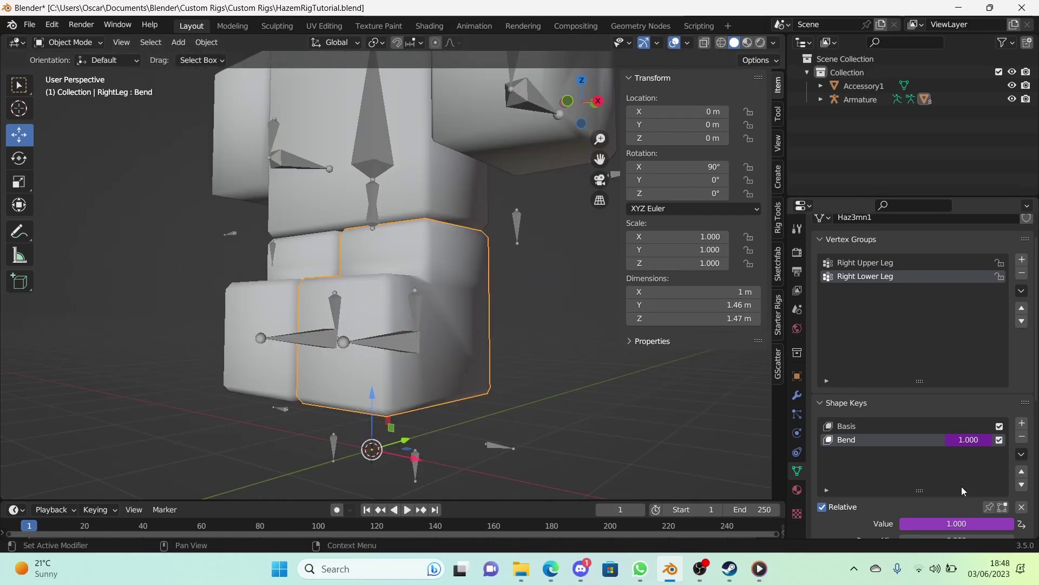
pyautogui.rightClick(974, 522)
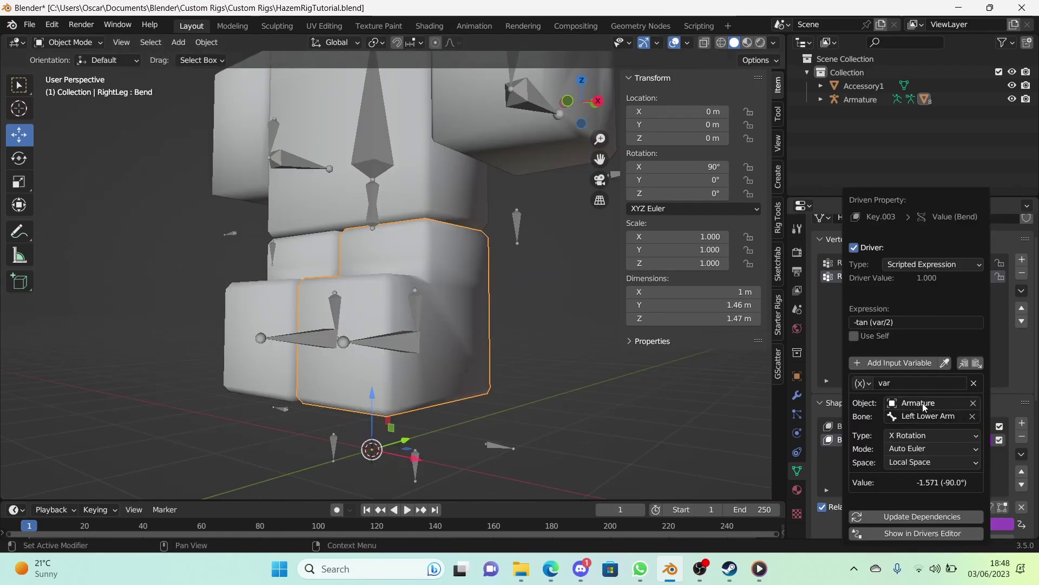
pyautogui.click(915, 433)
pyautogui.click(907, 343)
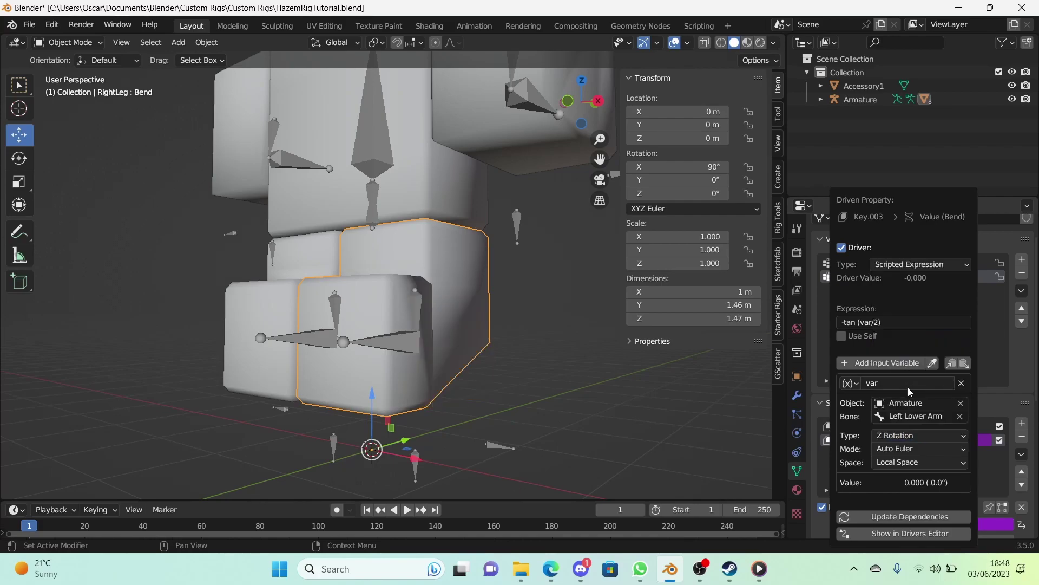
pyautogui.click(905, 414)
pyautogui.write('Right Lower')
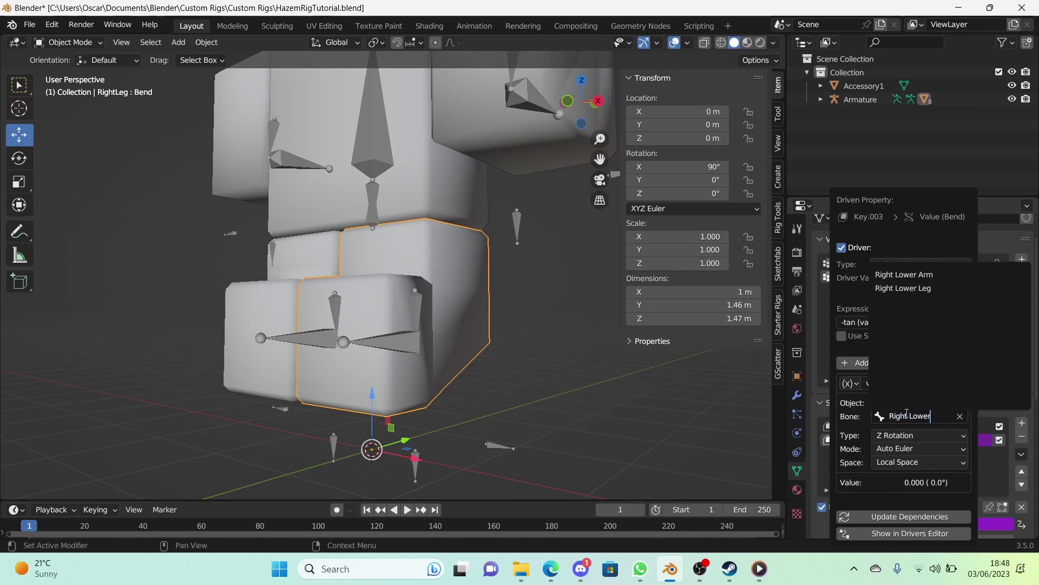
pyautogui.press('Down')
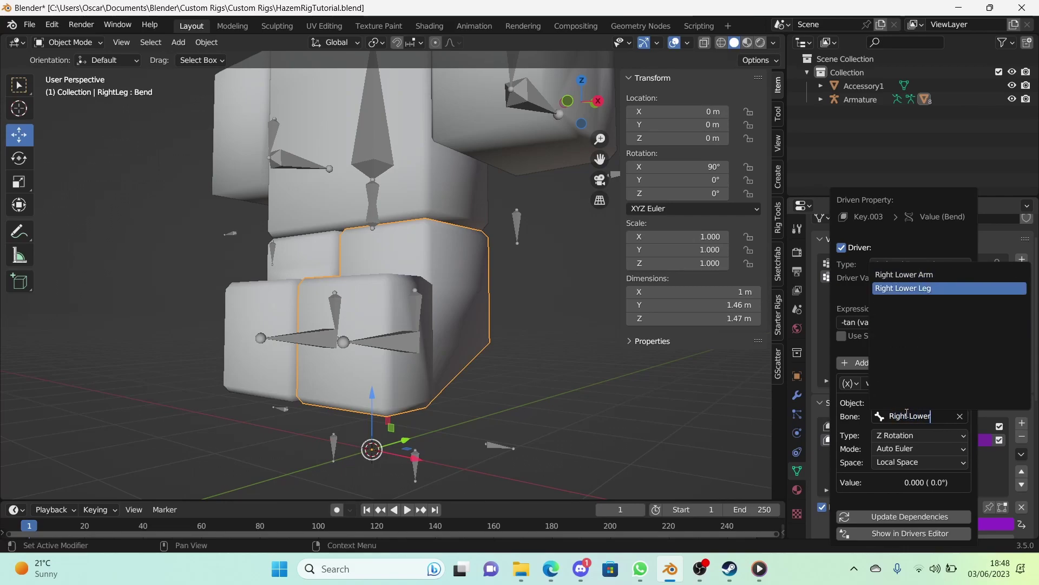
pyautogui.press('Return')
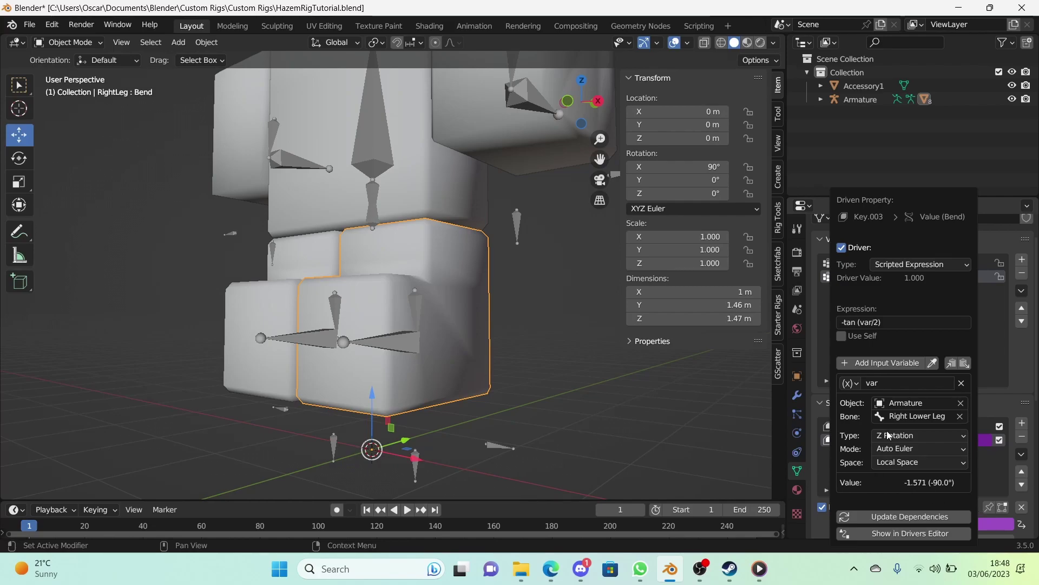
pyautogui.click(915, 511)
# Select the armature at the right lower leg to test that leg's driven bend
pyautogui.click(394, 334)
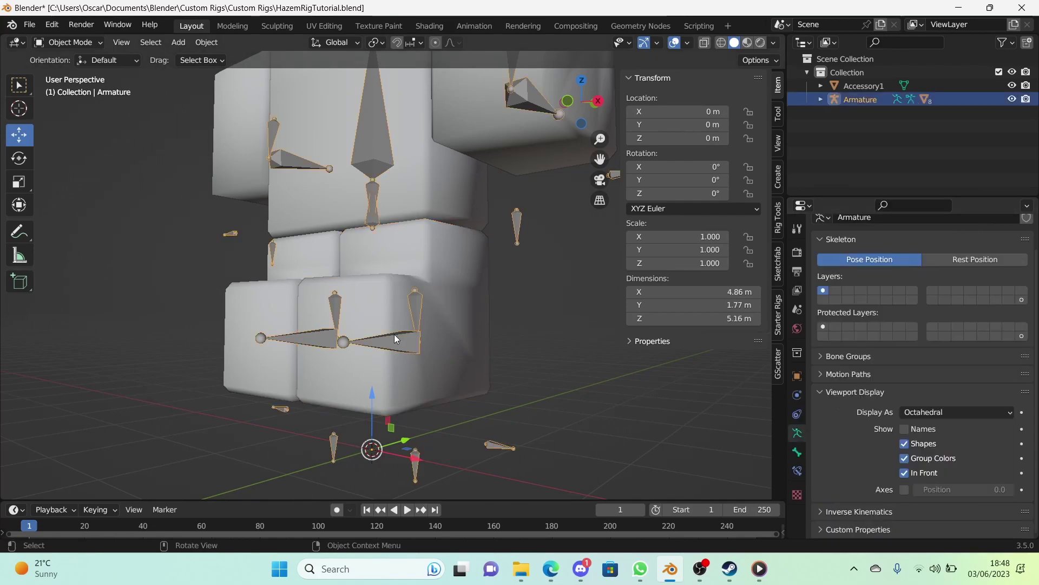